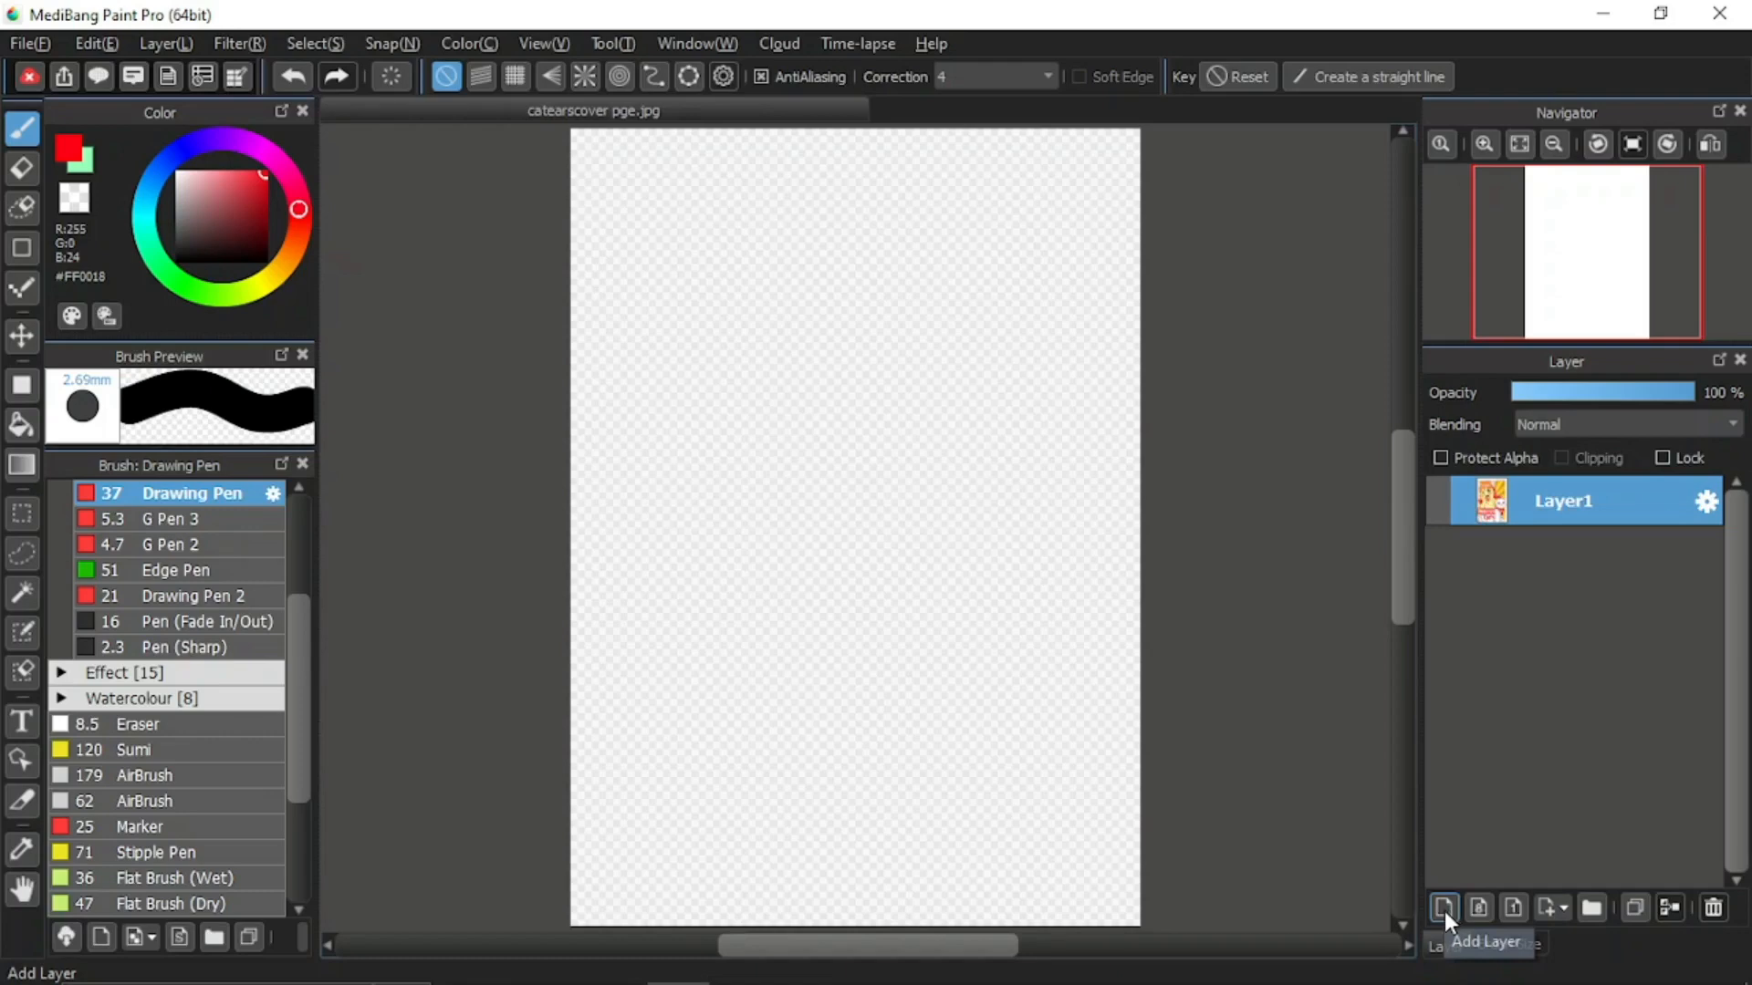
Add a new colour layer and paint red, blue, green and orange stripes across the top of the canvas with the Drawing Pen
{"action": "left_click", "coordinate": [1444, 909]}
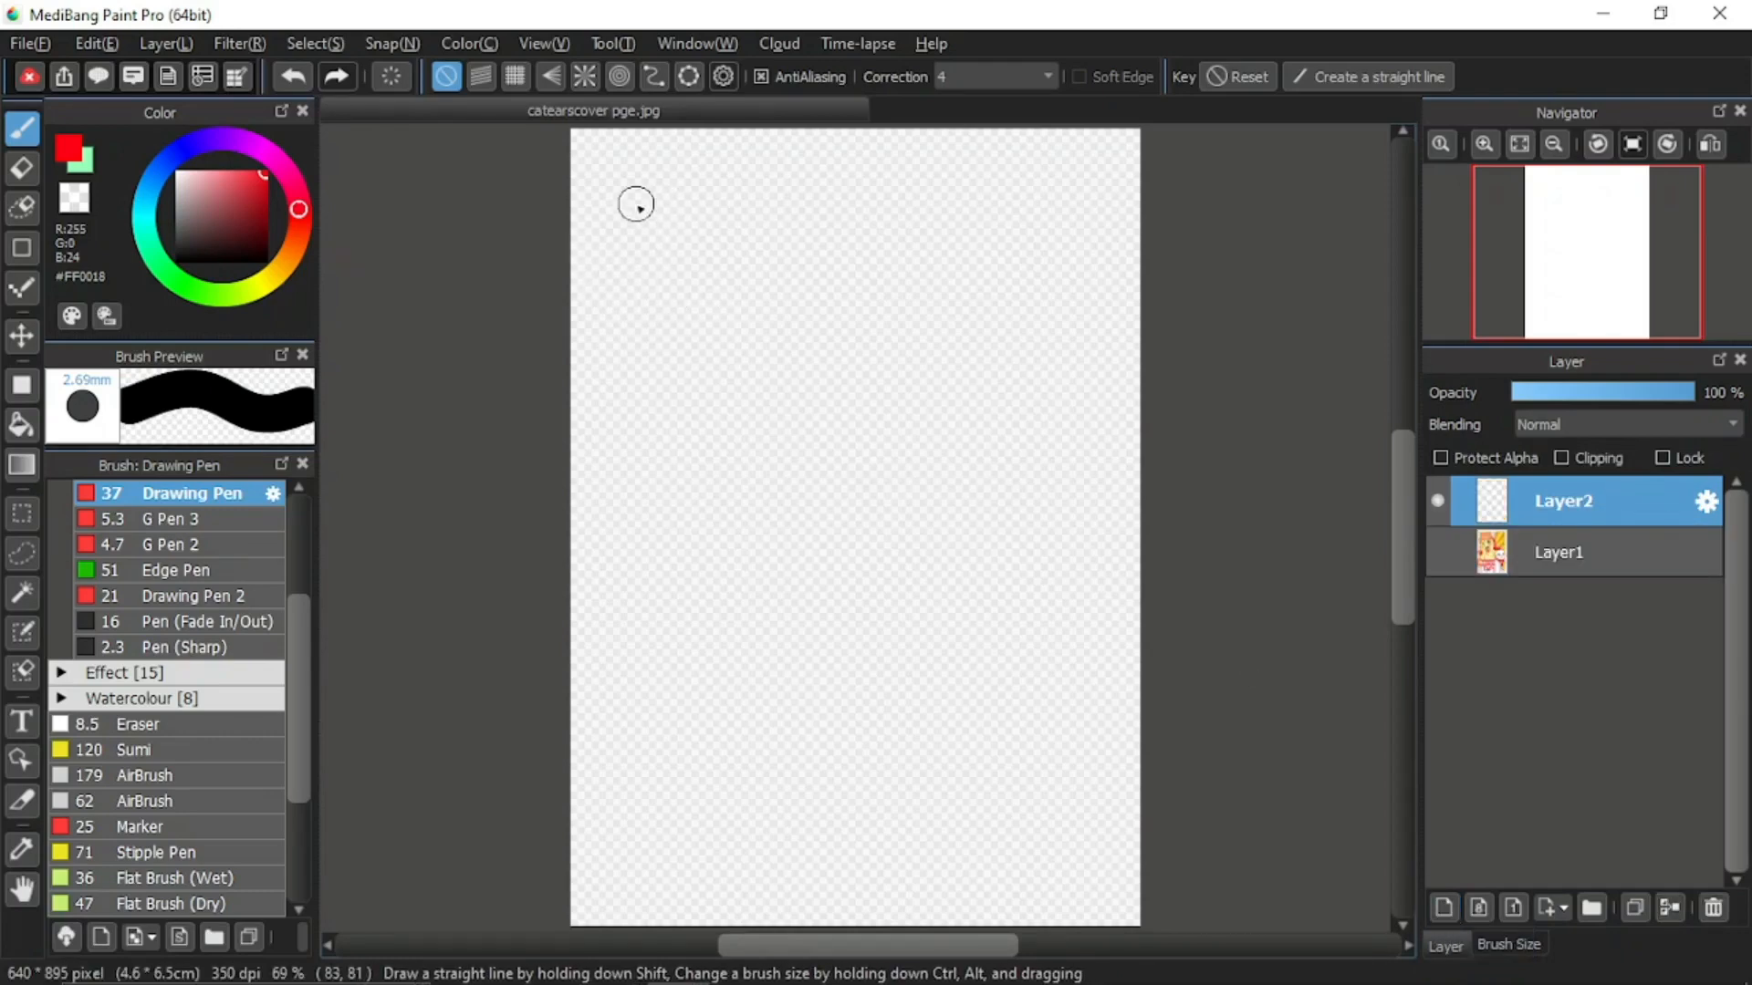
{"action": "left_click_drag", "start_coordinate": [548, 162], "coordinate": [1172, 175]}
{"action": "left_click", "coordinate": [177, 154]}
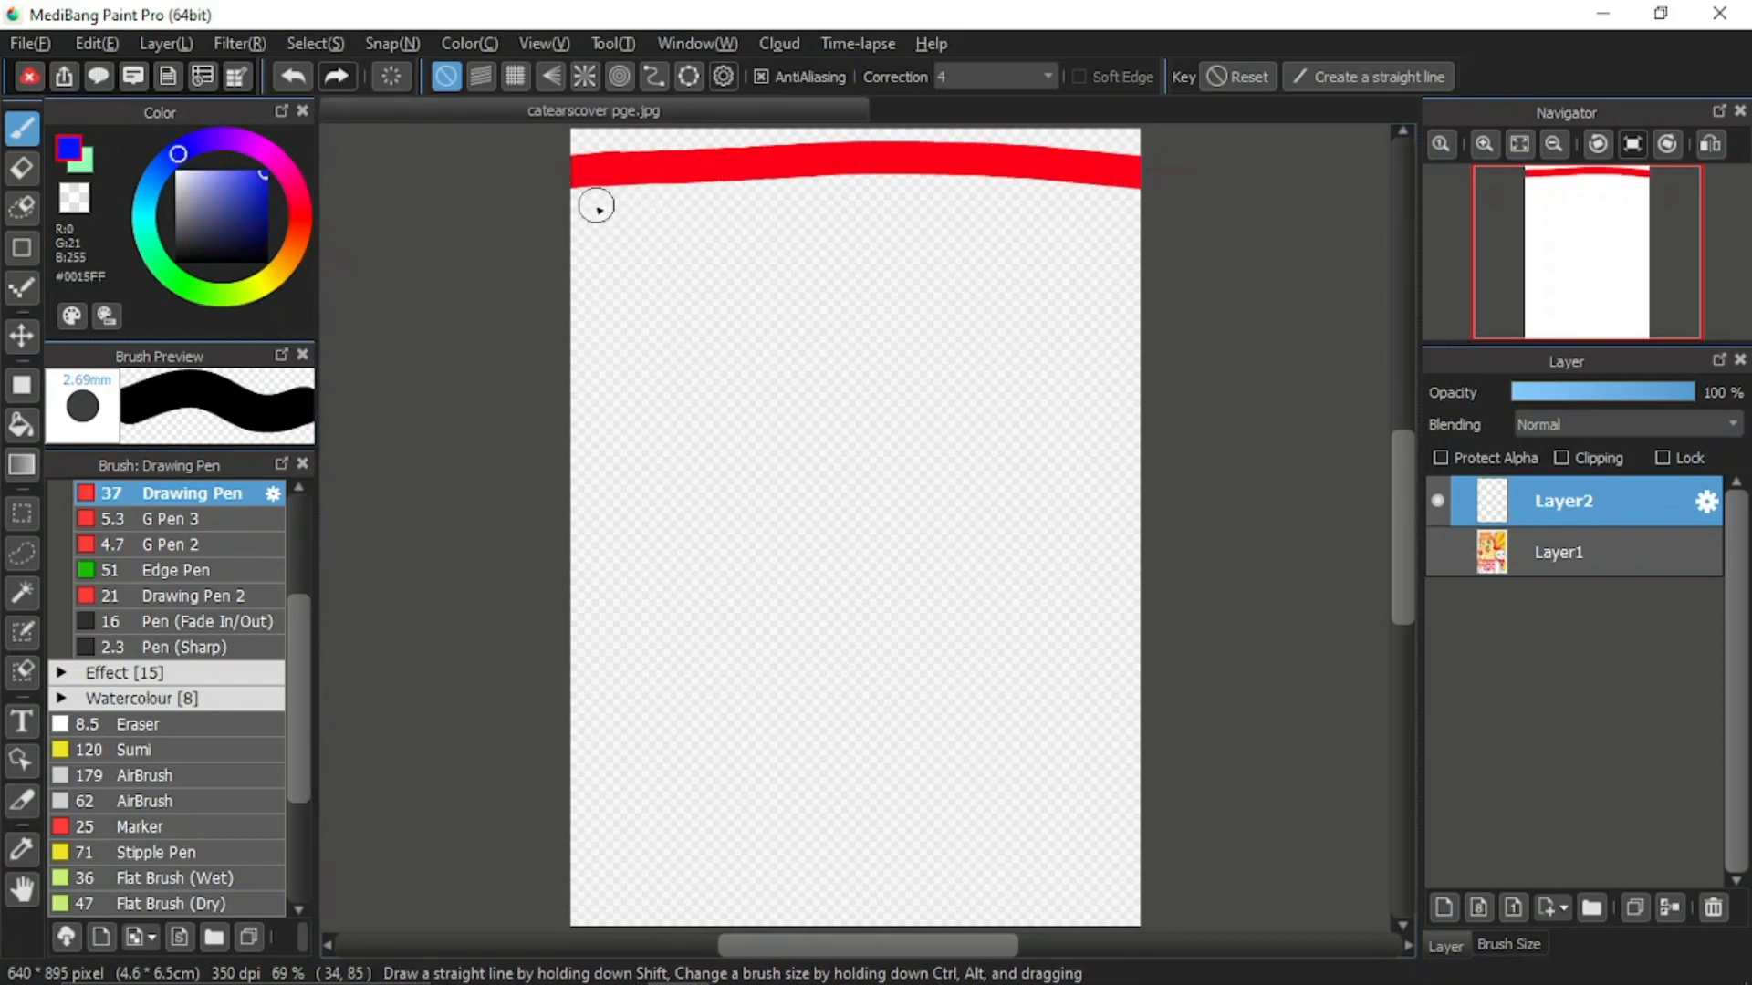
{"action": "mouse_move", "coordinate": [552, 214]}
{"action": "left_mouse_down"}
{"action": "mouse_move", "coordinate": [985, 200]}
{"action": "mouse_move", "coordinate": [1192, 219]}
{"action": "left_mouse_up"}
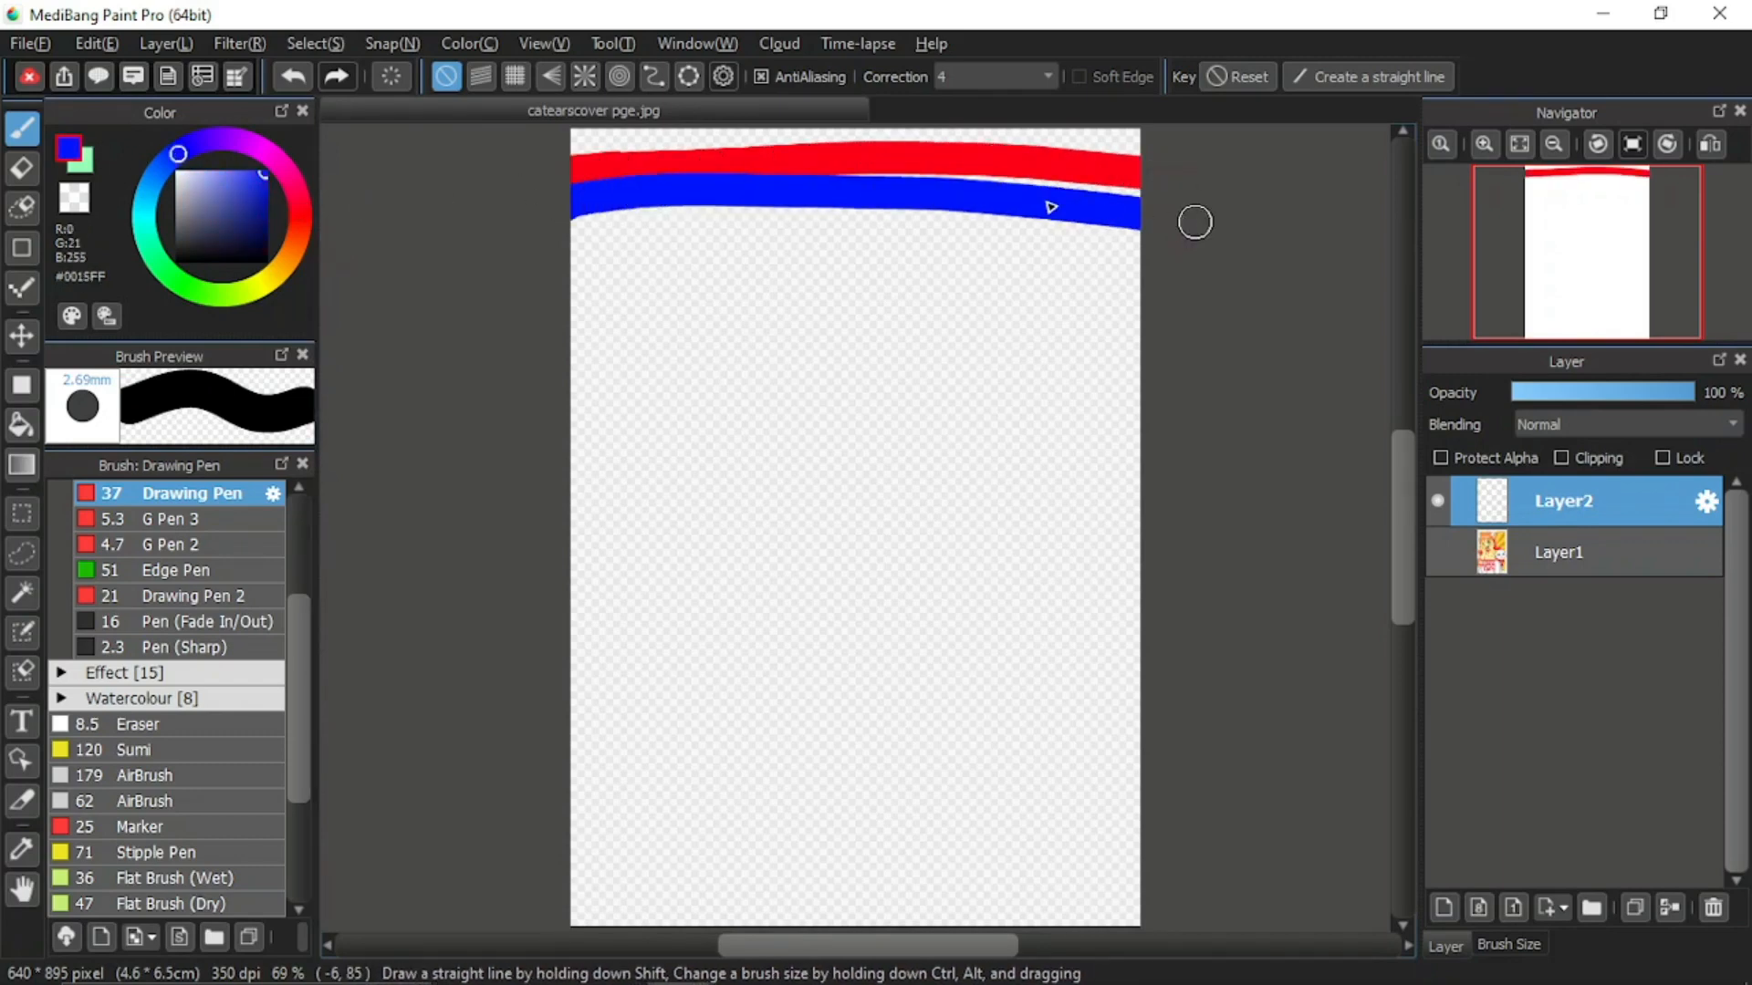
{"action": "left_click", "coordinate": [178, 279]}
{"action": "mouse_move", "coordinate": [561, 235]}
{"action": "left_mouse_down"}
{"action": "mouse_move", "coordinate": [719, 223]}
{"action": "mouse_move", "coordinate": [1204, 250]}
{"action": "left_mouse_up"}
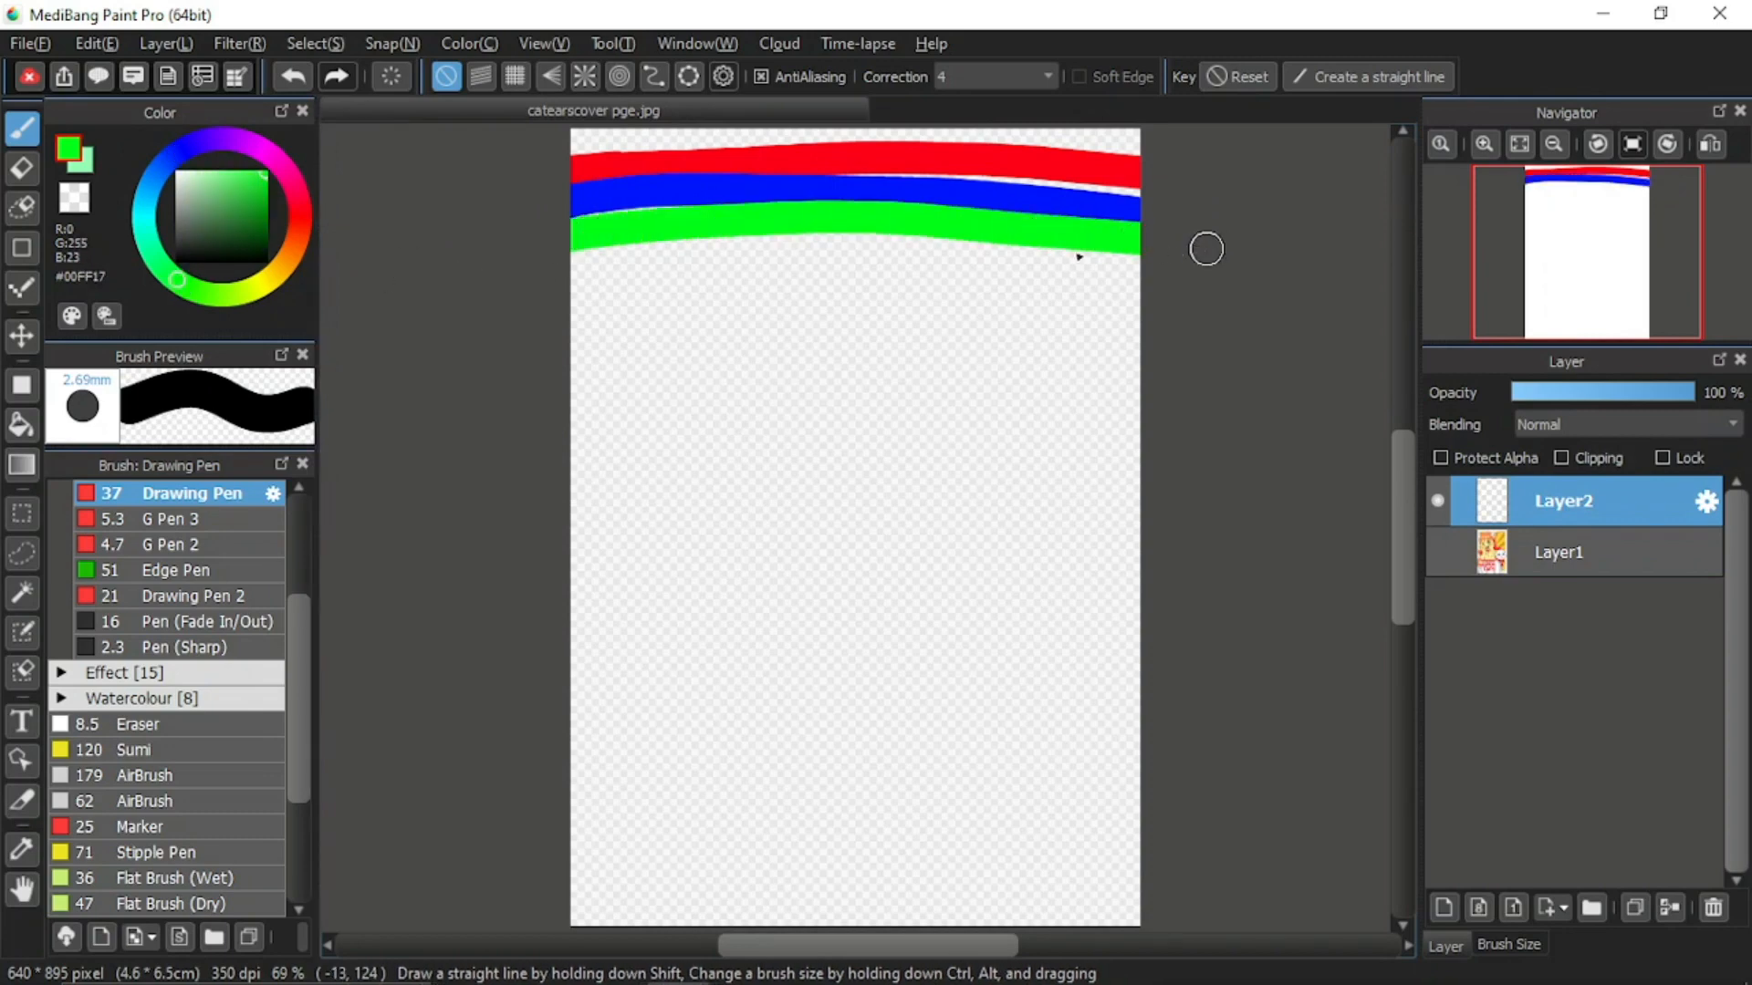
{"action": "left_click", "coordinate": [281, 267]}
{"action": "left_click_drag", "start_coordinate": [571, 278], "coordinate": [1208, 293]}
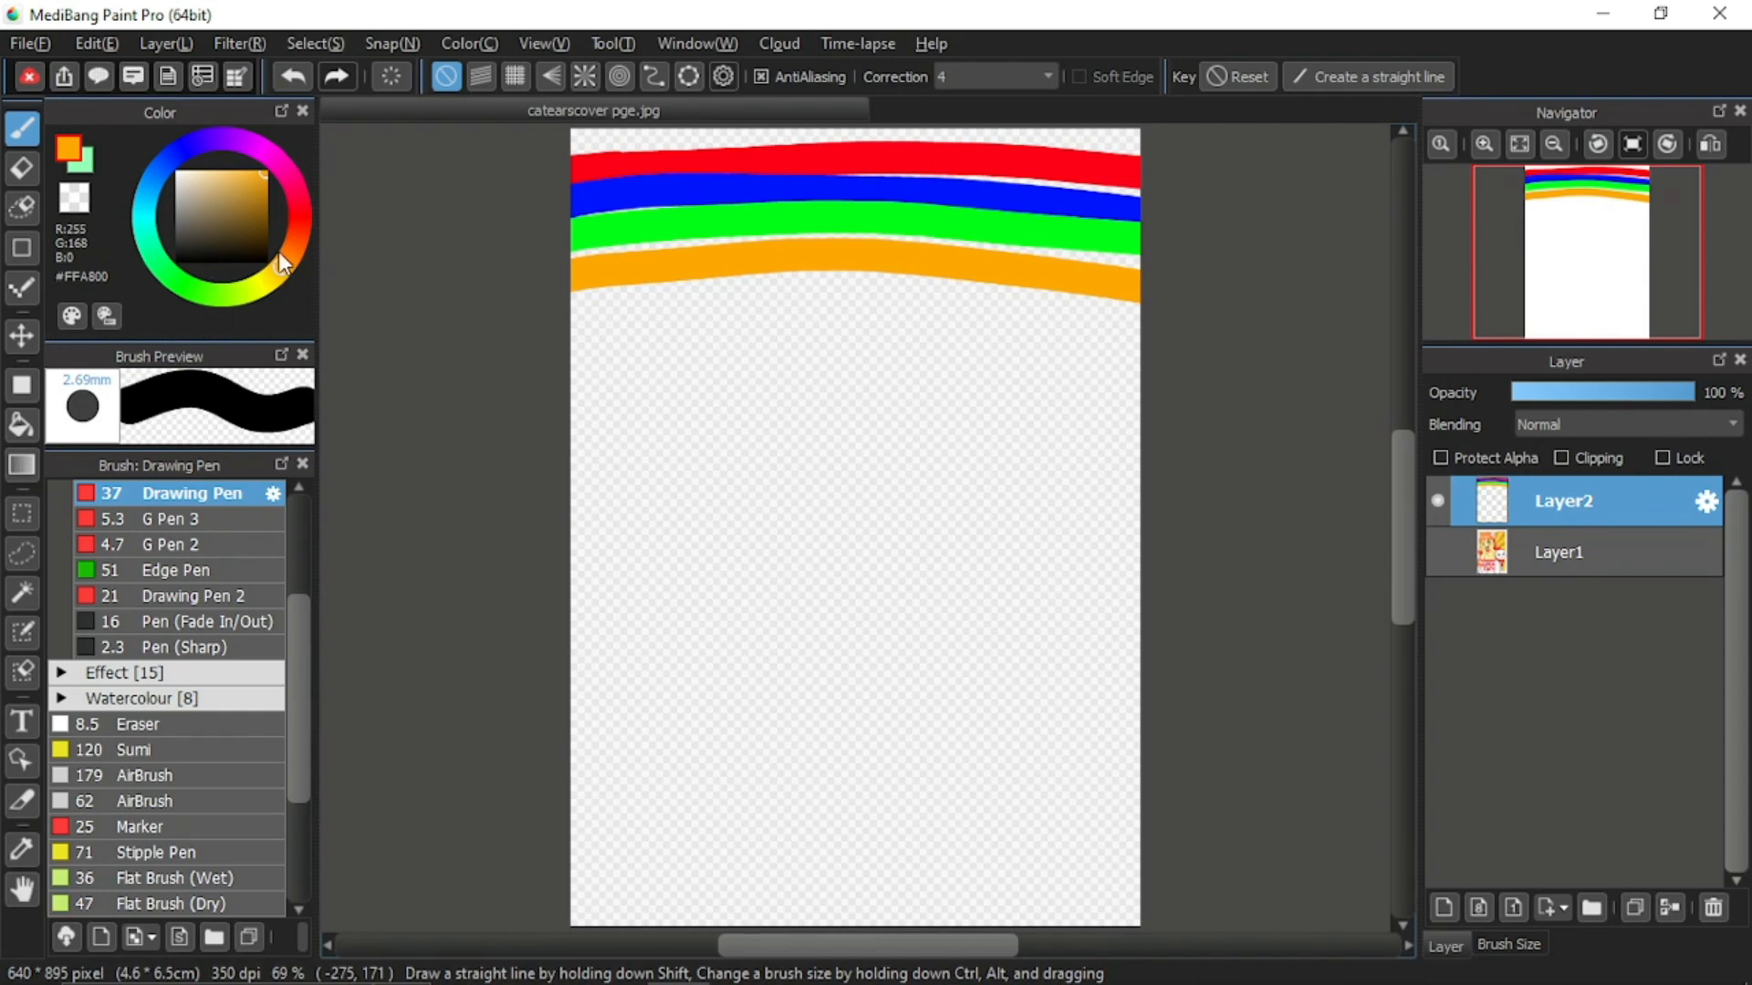
Paint olive-green (#8FD13A), purple (#8B3AD1) and grey-purple (#5F4C70) stripes below the orange one
{"action": "left_click", "coordinate": [224, 296]}
{"action": "left_click", "coordinate": [241, 189]}
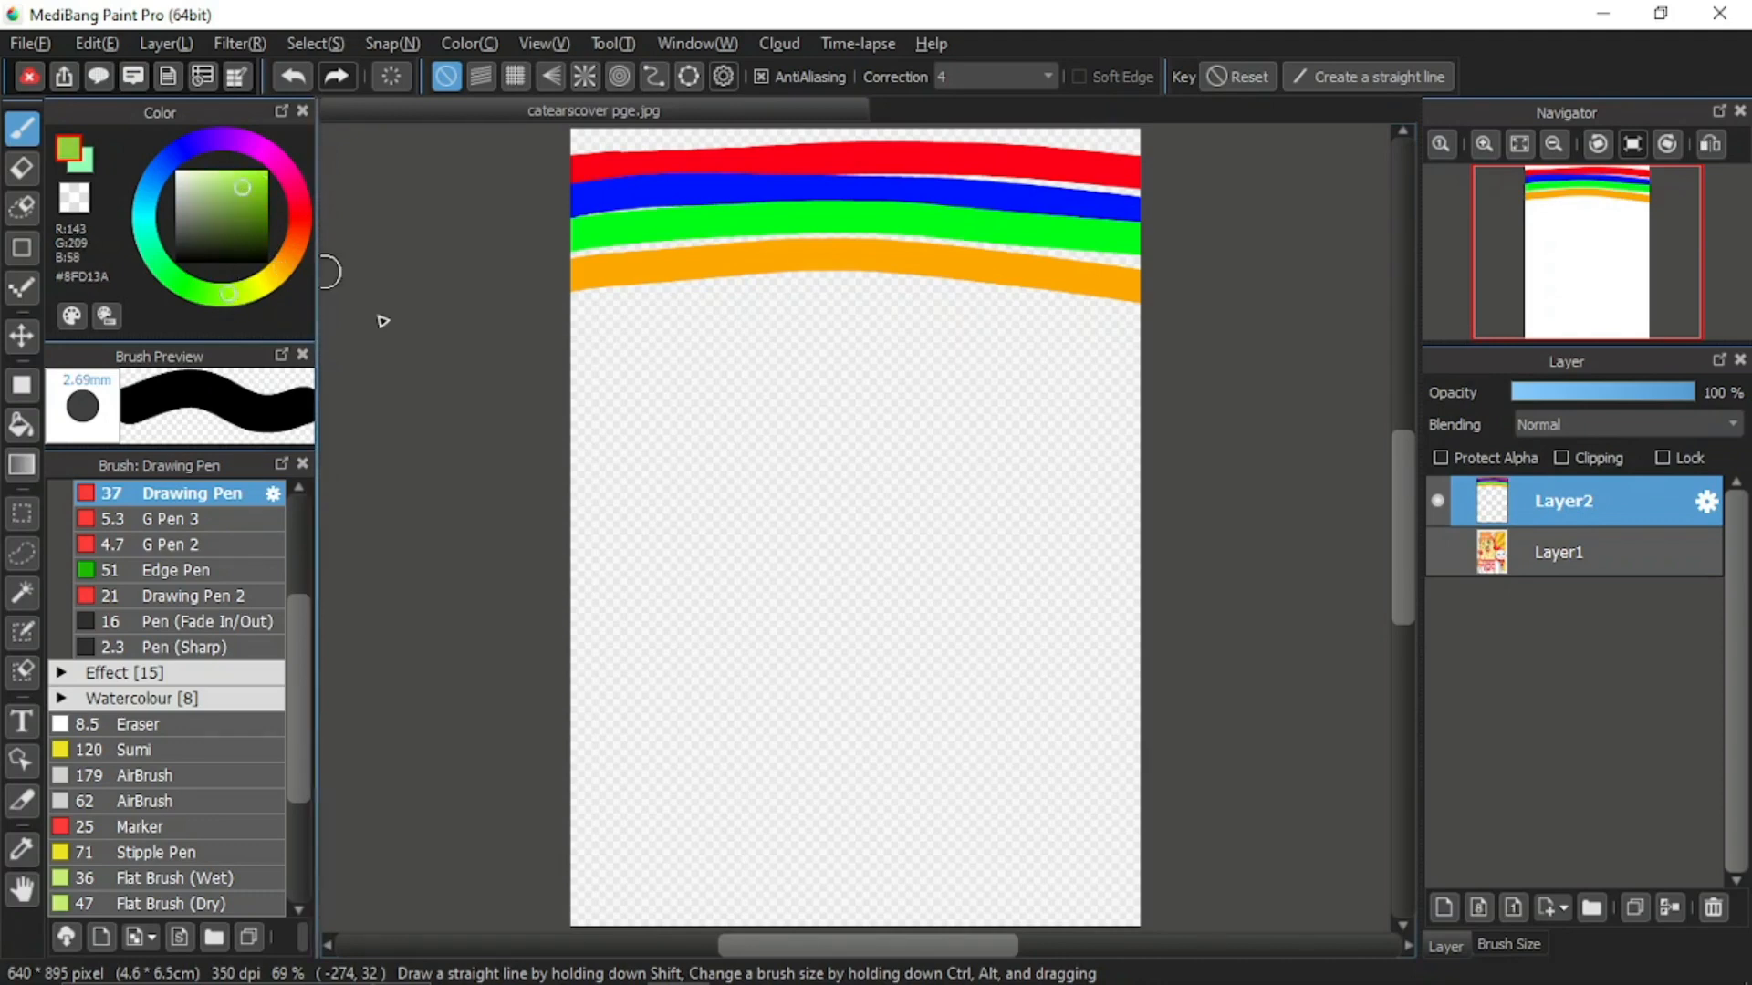
{"action": "mouse_move", "coordinate": [572, 312]}
{"action": "left_mouse_down"}
{"action": "mouse_move", "coordinate": [804, 297]}
{"action": "mouse_move", "coordinate": [1141, 316]}
{"action": "left_mouse_up"}
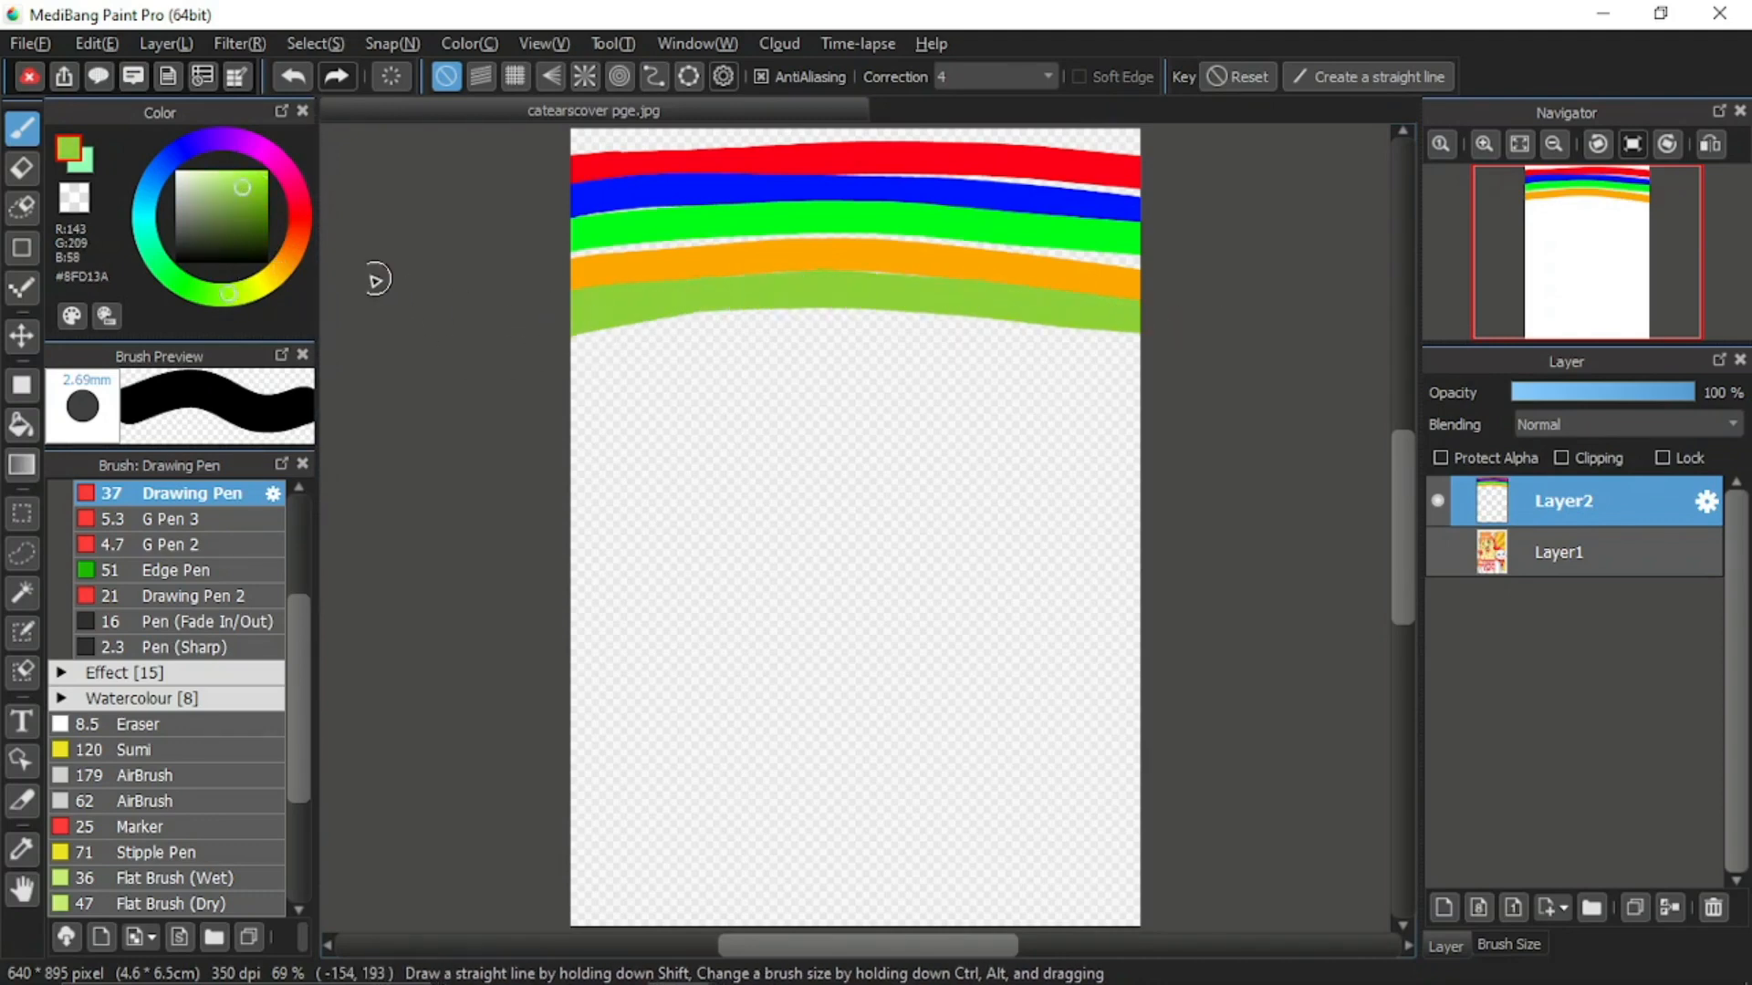
{"action": "left_click", "coordinate": [225, 151]}
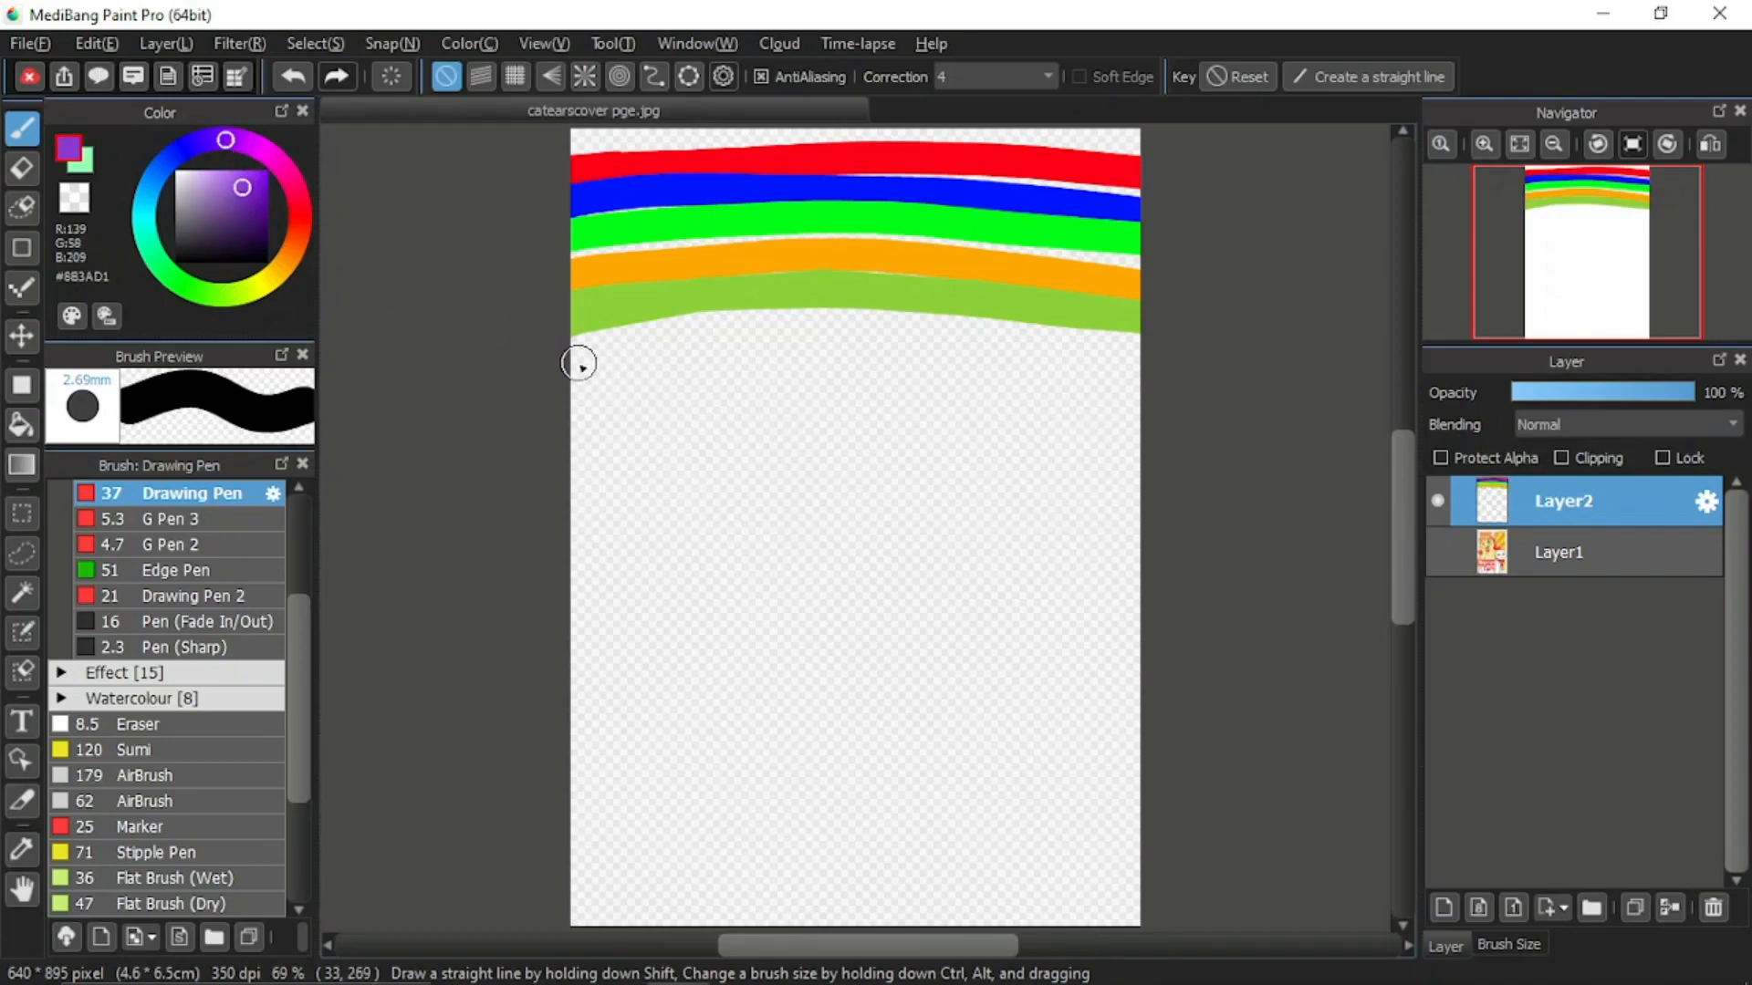
{"action": "left_click_drag", "start_coordinate": [579, 360], "coordinate": [1220, 379]}
{"action": "left_click_drag", "start_coordinate": [932, 301], "coordinate": [1223, 379]}
{"action": "left_click", "coordinate": [205, 222]}
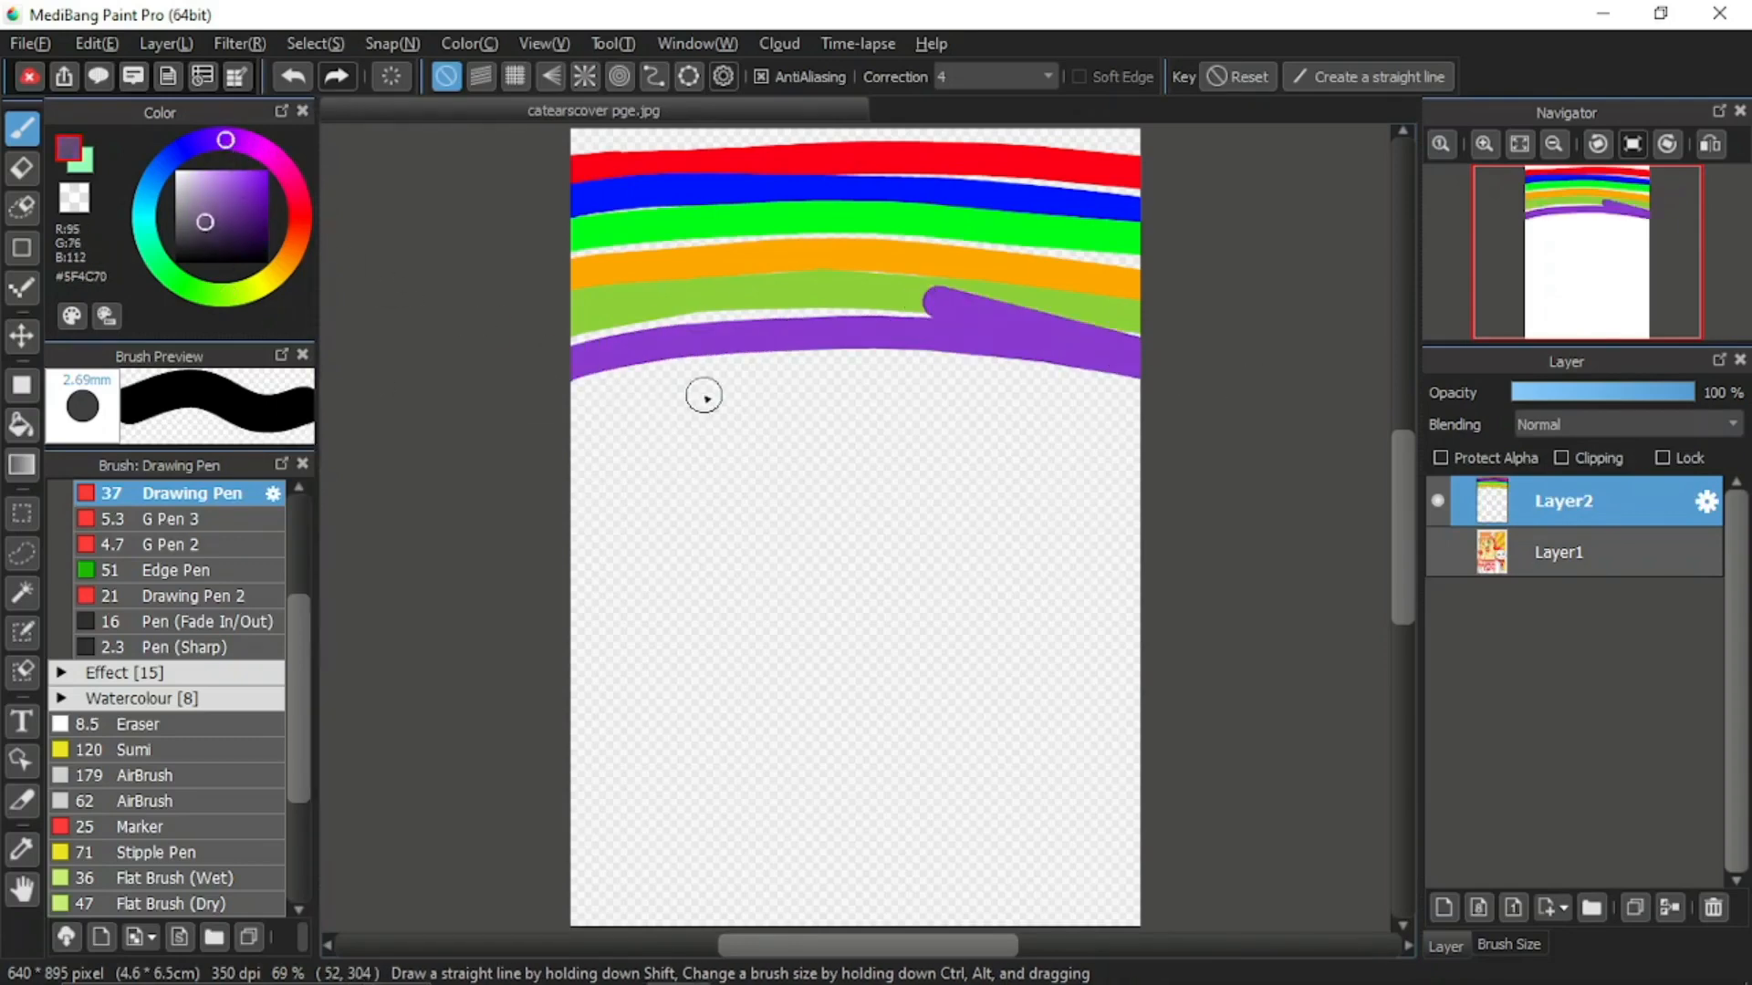
{"action": "mouse_move", "coordinate": [584, 382]}
{"action": "left_mouse_down"}
{"action": "mouse_move", "coordinate": [1138, 352]}
{"action": "mouse_move", "coordinate": [524, 384]}
{"action": "mouse_move", "coordinate": [1123, 366]}
{"action": "mouse_move", "coordinate": [849, 328]}
{"action": "left_mouse_up"}
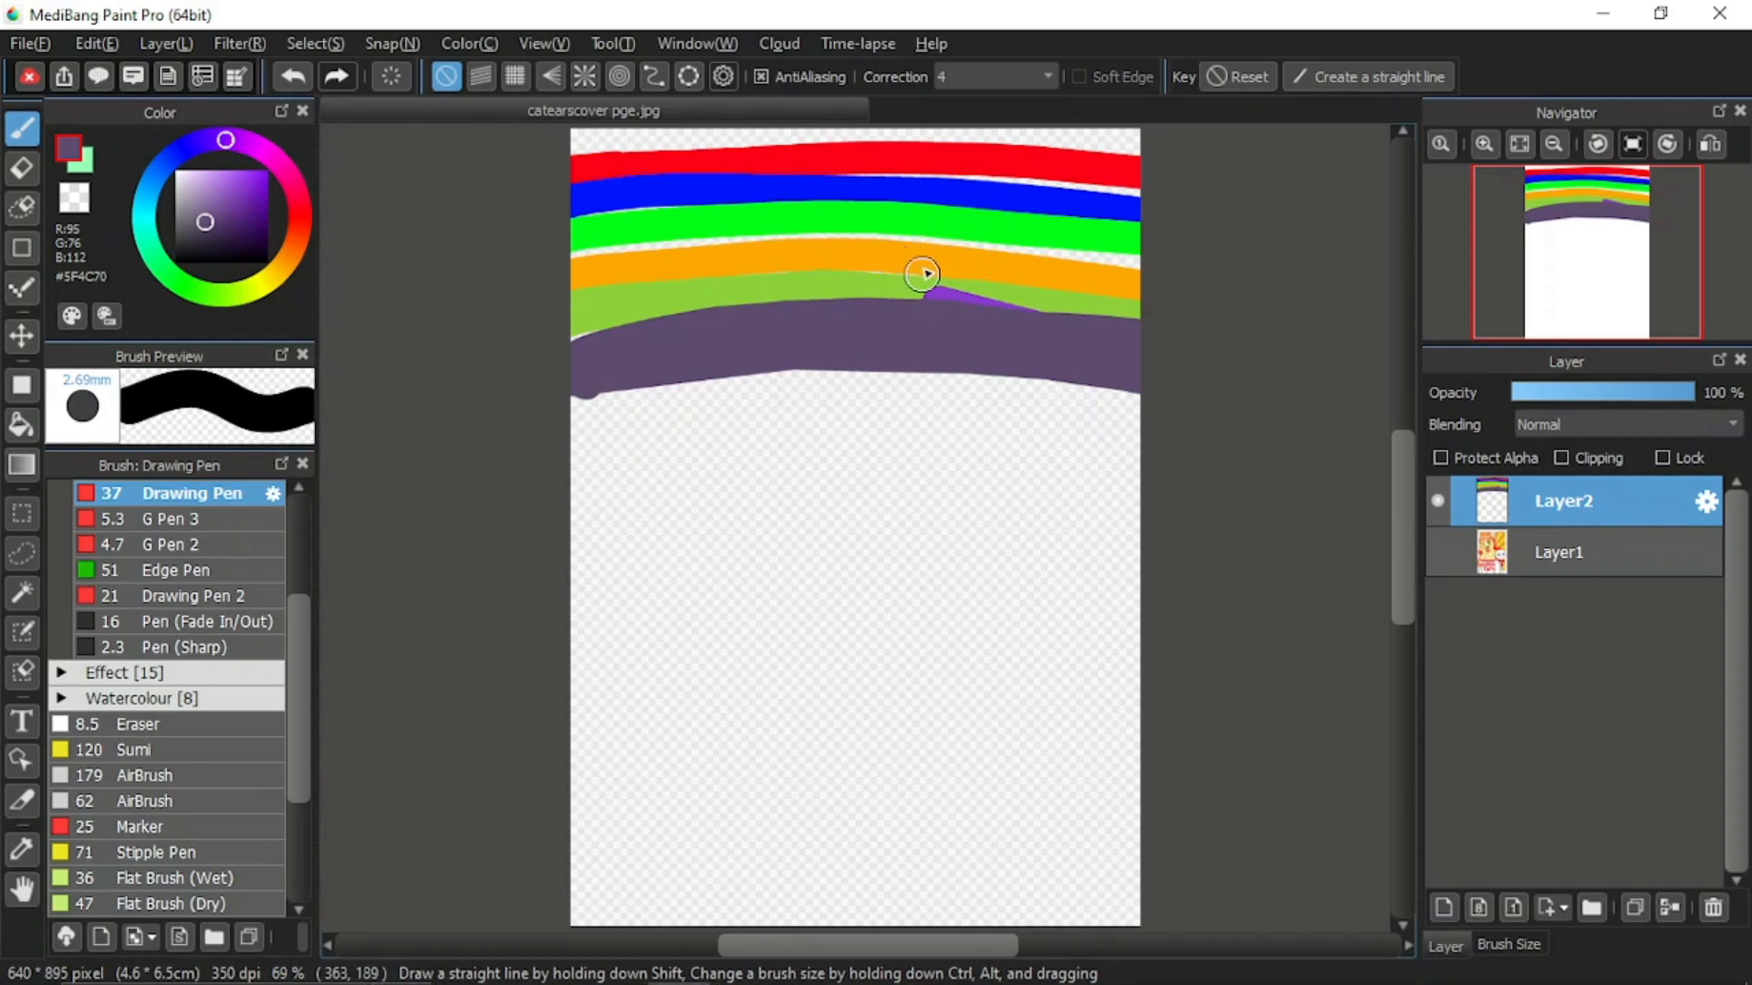
Handwrite the word "Colour" in black over the upper stripes
{"action": "left_click_drag", "start_coordinate": [264, 241], "coordinate": [330, 300]}
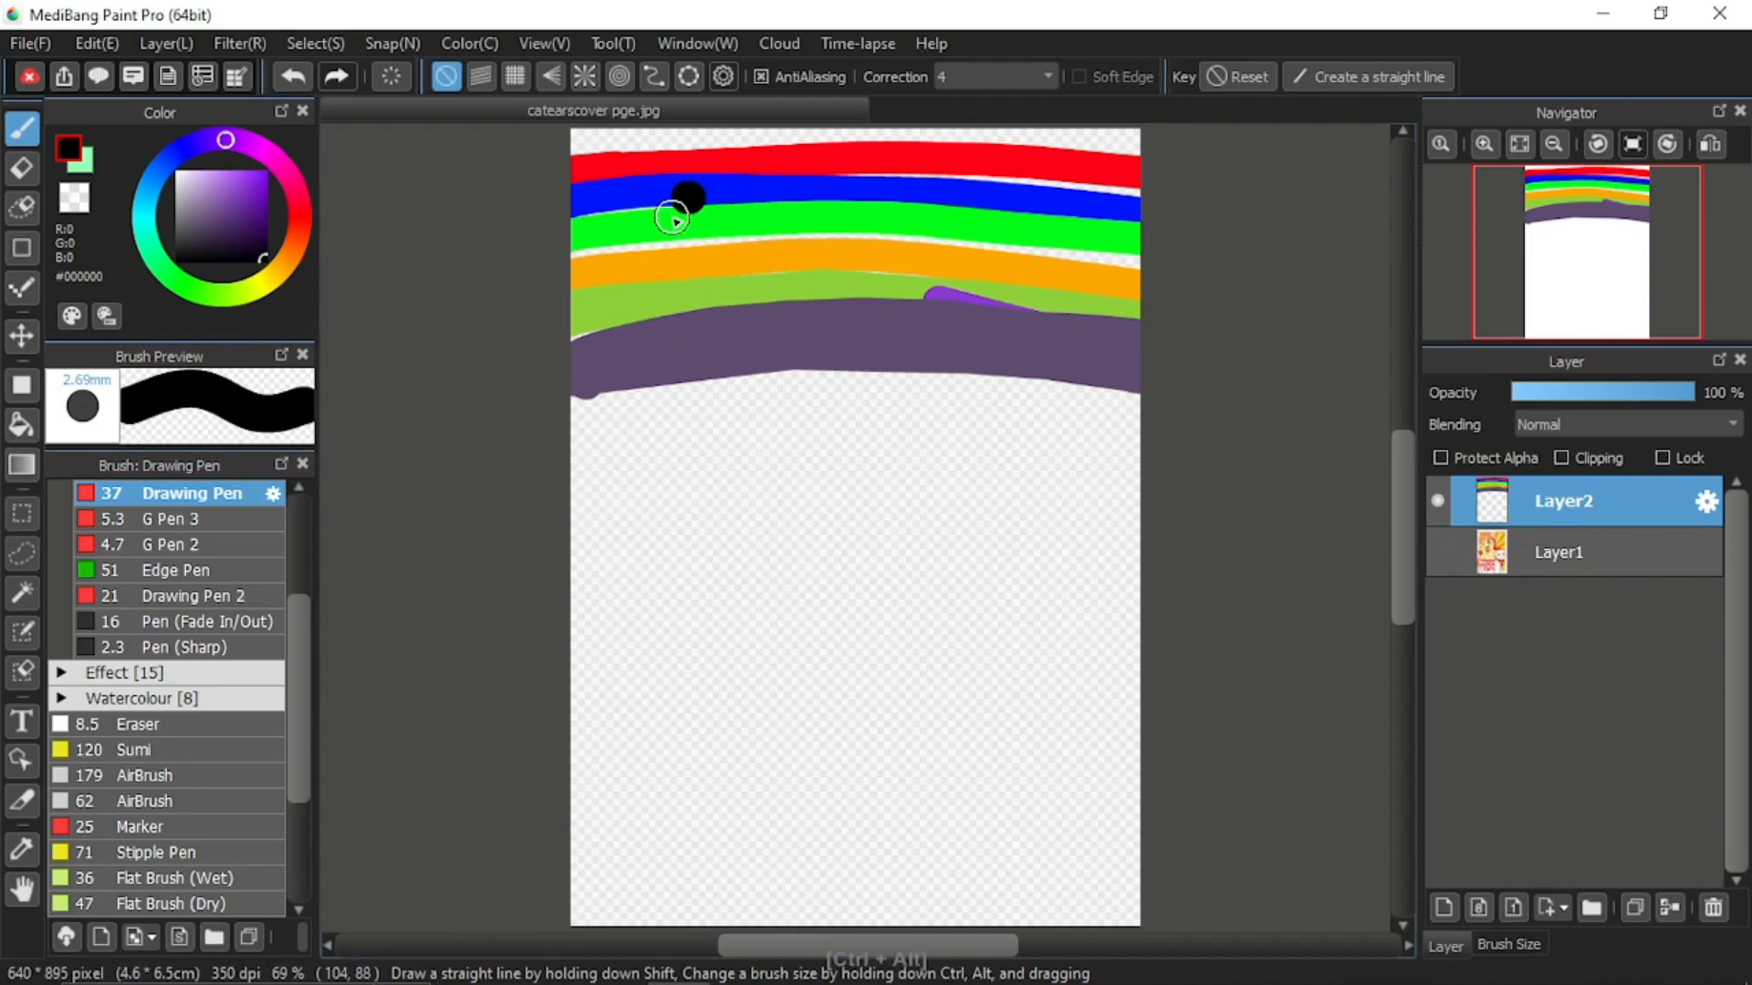
{"action": "mouse_move", "coordinate": [684, 197]}
{"action": "left_mouse_down"}
{"action": "mouse_move", "coordinate": [671, 187]}
{"action": "mouse_move", "coordinate": [683, 239]}
{"action": "mouse_move", "coordinate": [725, 203]}
{"action": "mouse_move", "coordinate": [790, 247]}
{"action": "left_mouse_up"}
{"action": "mouse_move", "coordinate": [866, 194]}
{"action": "left_mouse_down"}
{"action": "mouse_move", "coordinate": [954, 242]}
{"action": "mouse_move", "coordinate": [1020, 187]}
{"action": "left_mouse_up"}
Handwrite the word "Layer" in white beneath "Colour", over the lower stripes
{"action": "left_click", "coordinate": [179, 173]}
{"action": "left_click_drag", "start_coordinate": [639, 269], "coordinate": [680, 349]}
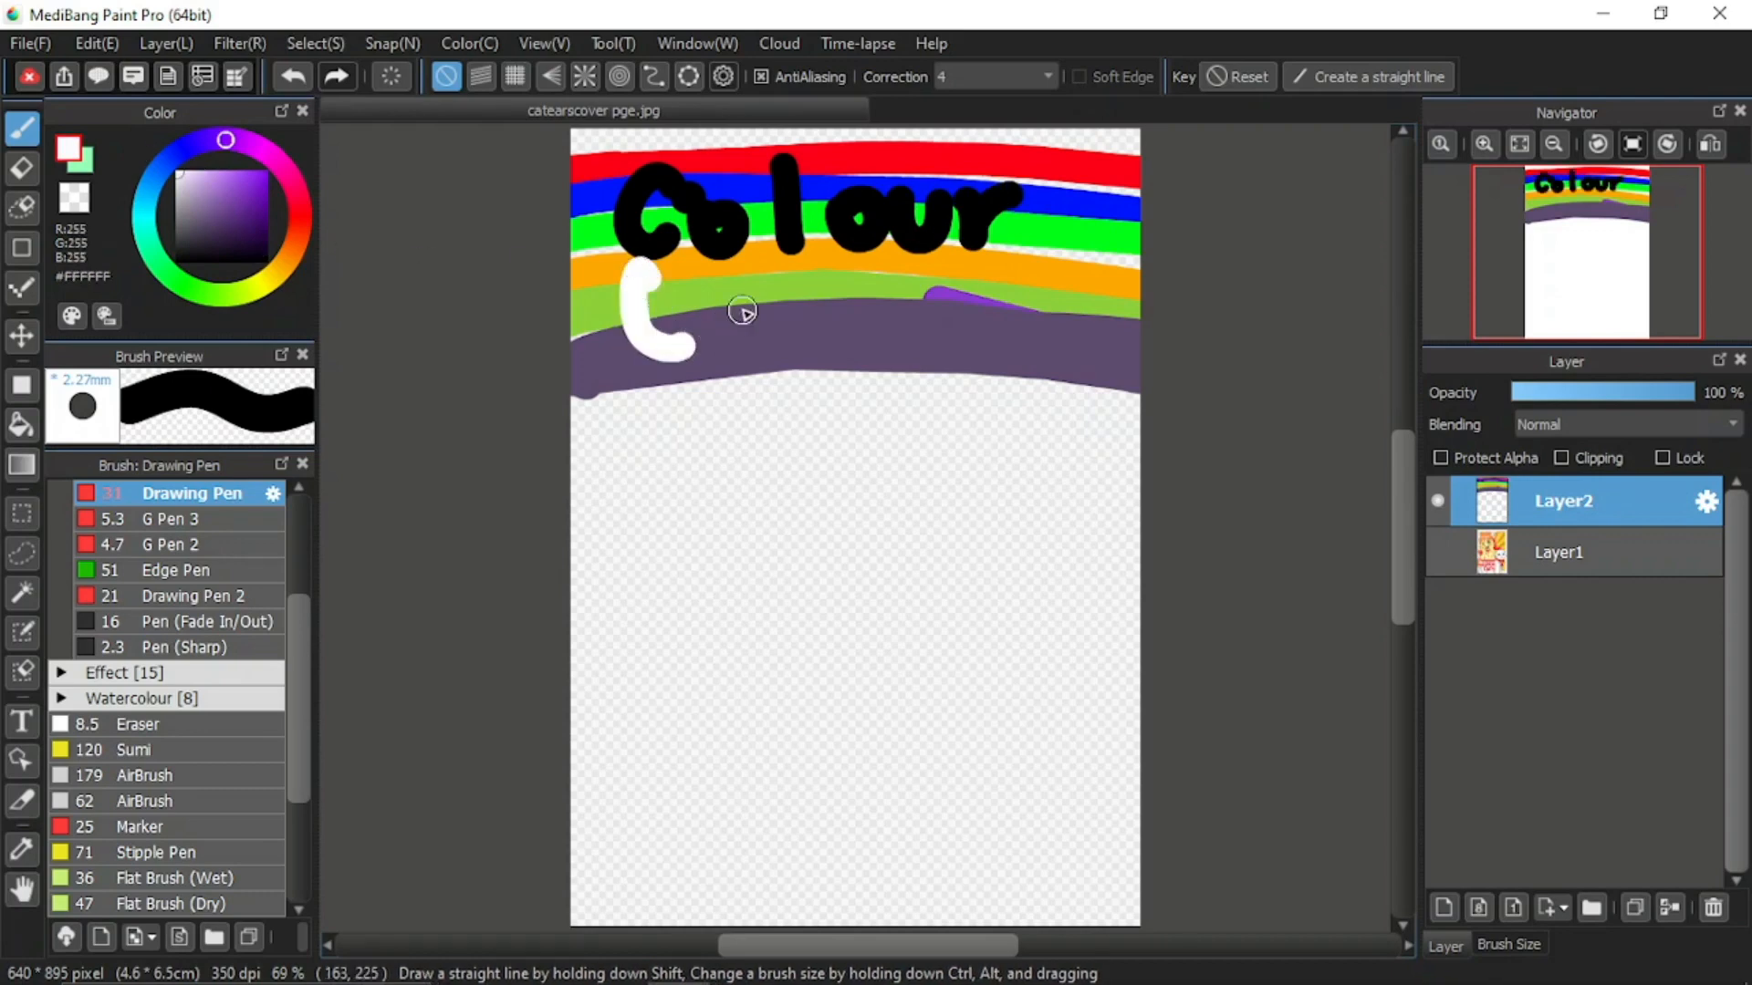
{"action": "mouse_move", "coordinate": [757, 301]}
{"action": "left_mouse_down"}
{"action": "mouse_move", "coordinate": [771, 347]}
{"action": "mouse_move", "coordinate": [828, 330]}
{"action": "left_mouse_up"}
{"action": "mouse_move", "coordinate": [872, 290]}
{"action": "left_mouse_down"}
{"action": "mouse_move", "coordinate": [862, 361]}
{"action": "mouse_move", "coordinate": [821, 383]}
{"action": "left_mouse_up"}
{"action": "mouse_move", "coordinate": [940, 321]}
{"action": "left_mouse_down"}
{"action": "mouse_move", "coordinate": [972, 367]}
{"action": "mouse_move", "coordinate": [1076, 299]}
{"action": "left_mouse_up"}
Add an 8bpp layer and paint stripes across mid-canvas in red, blue and yellow with the Drawing Pen at size 55
{"action": "mouse_move", "coordinate": [821, 401]}
{"action": "left_mouse_down"}
{"action": "mouse_move", "coordinate": [783, 402]}
{"action": "mouse_move", "coordinate": [799, 443]}
{"action": "left_mouse_up"}
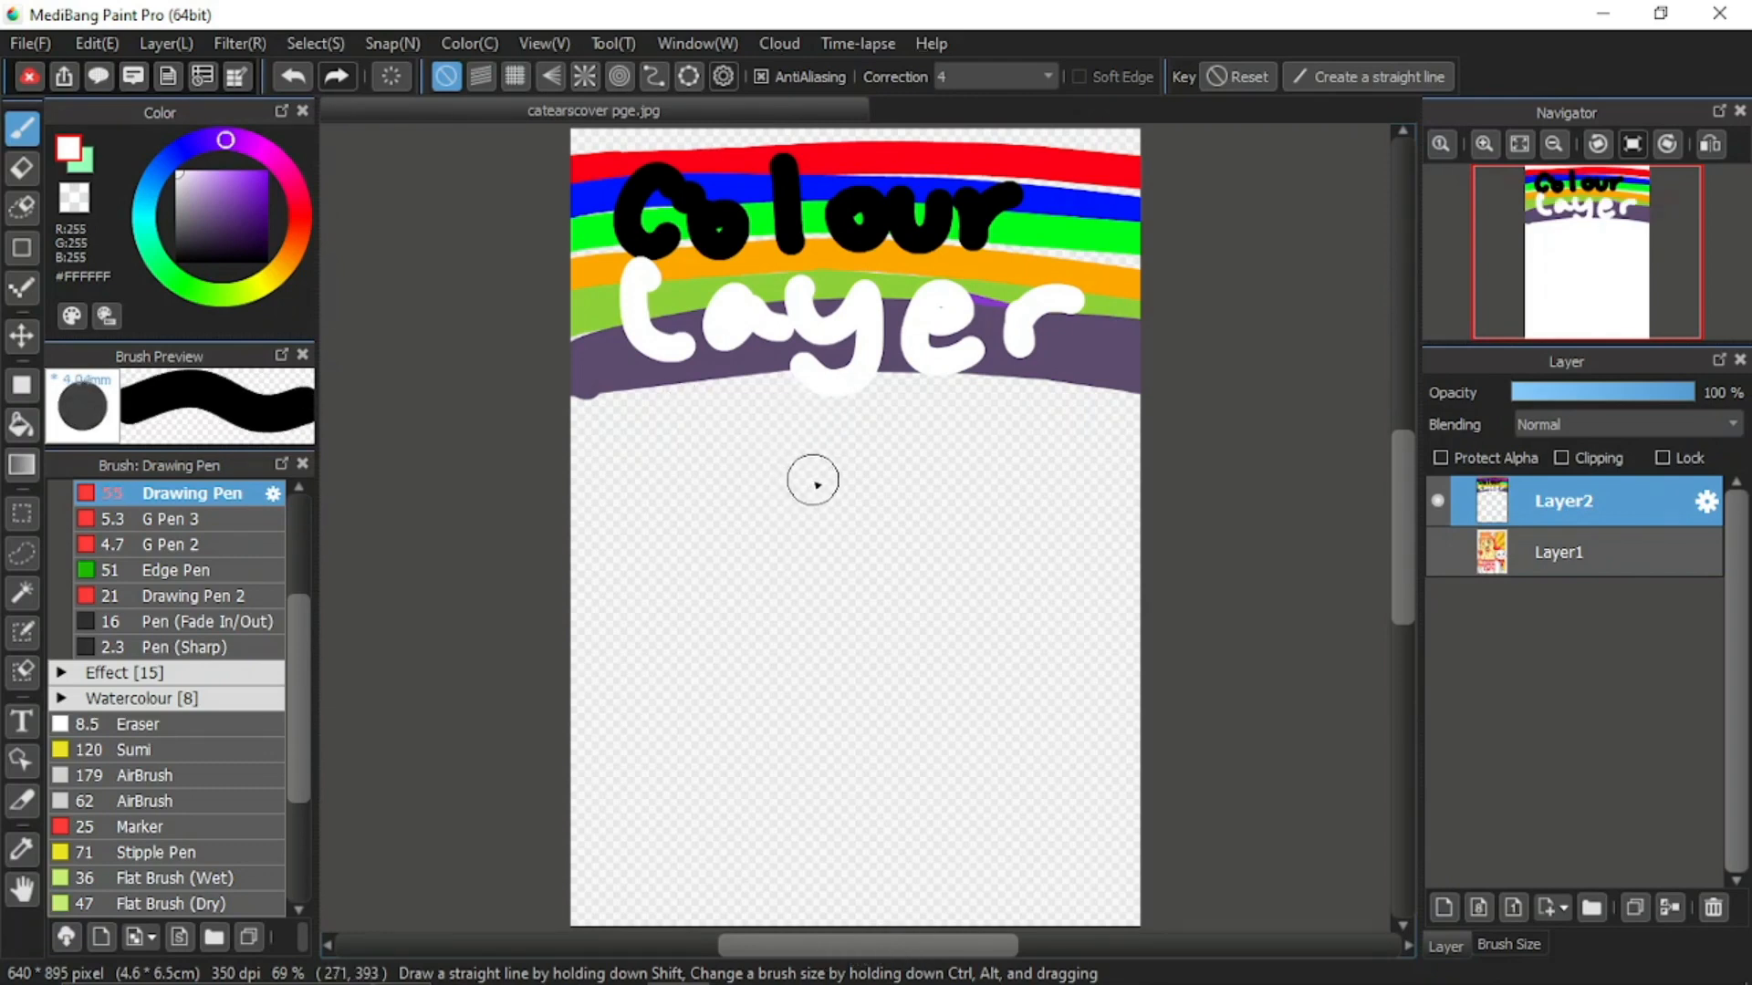
{"action": "left_click", "coordinate": [1478, 907]}
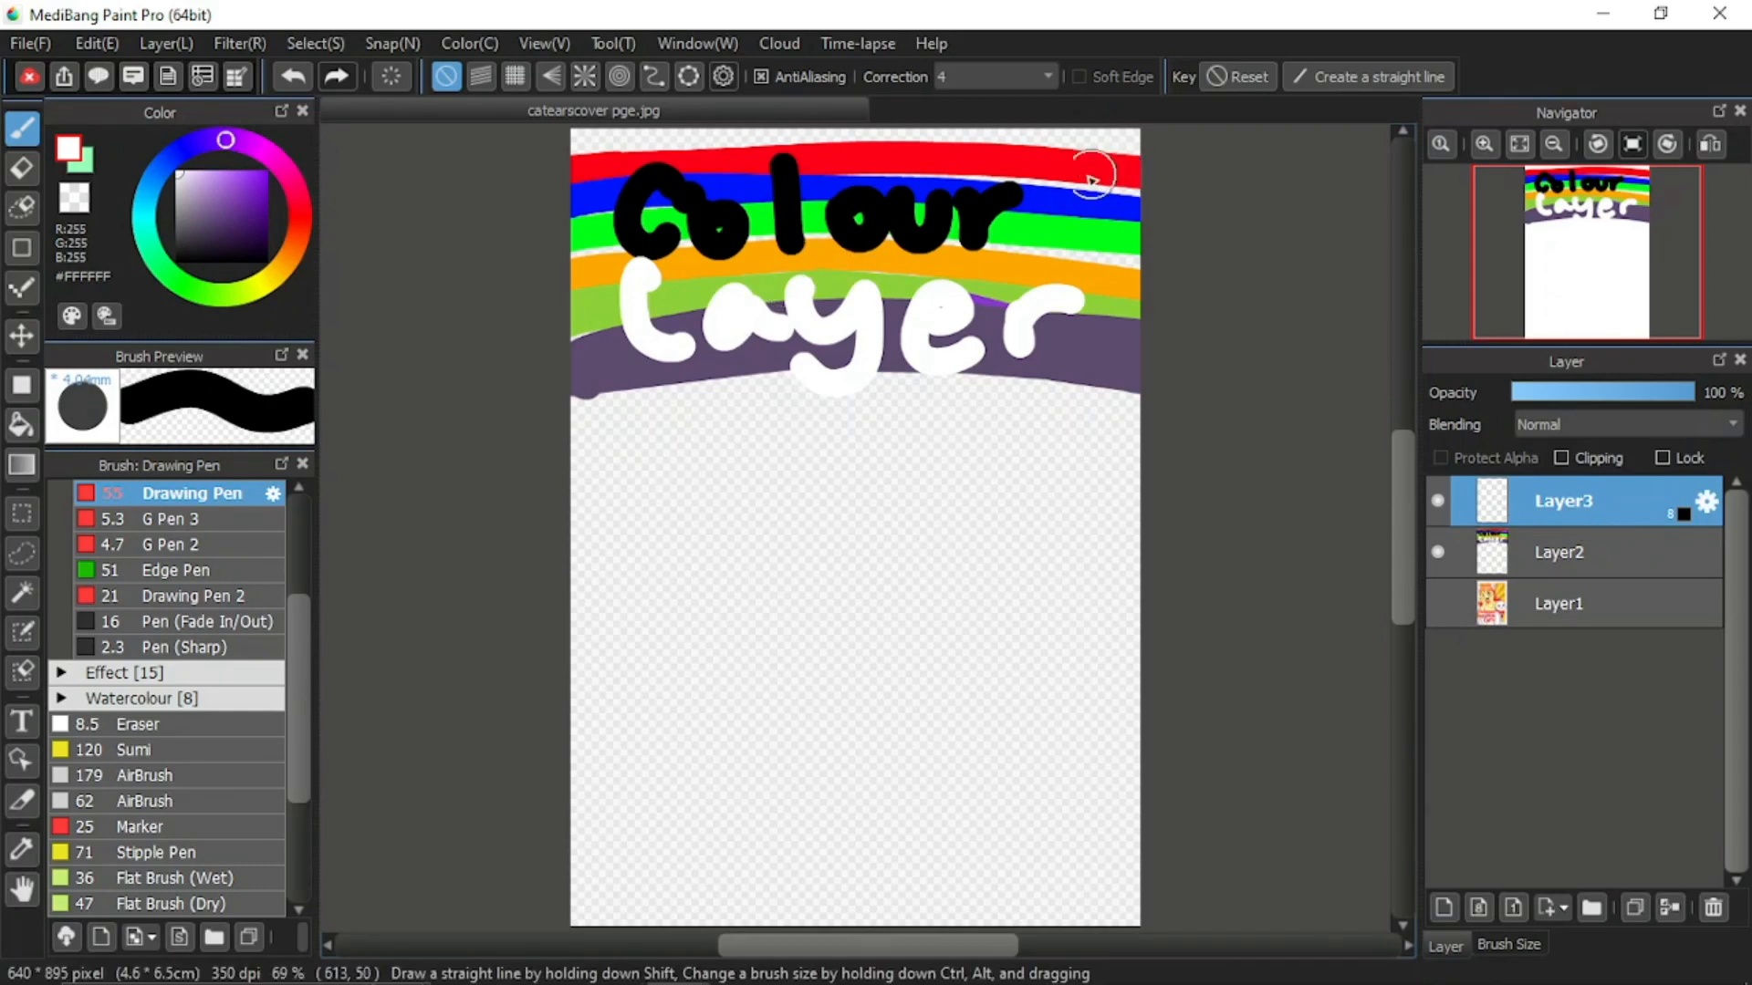
{"action": "left_click", "coordinate": [302, 216]}
{"action": "left_click", "coordinate": [265, 173]}
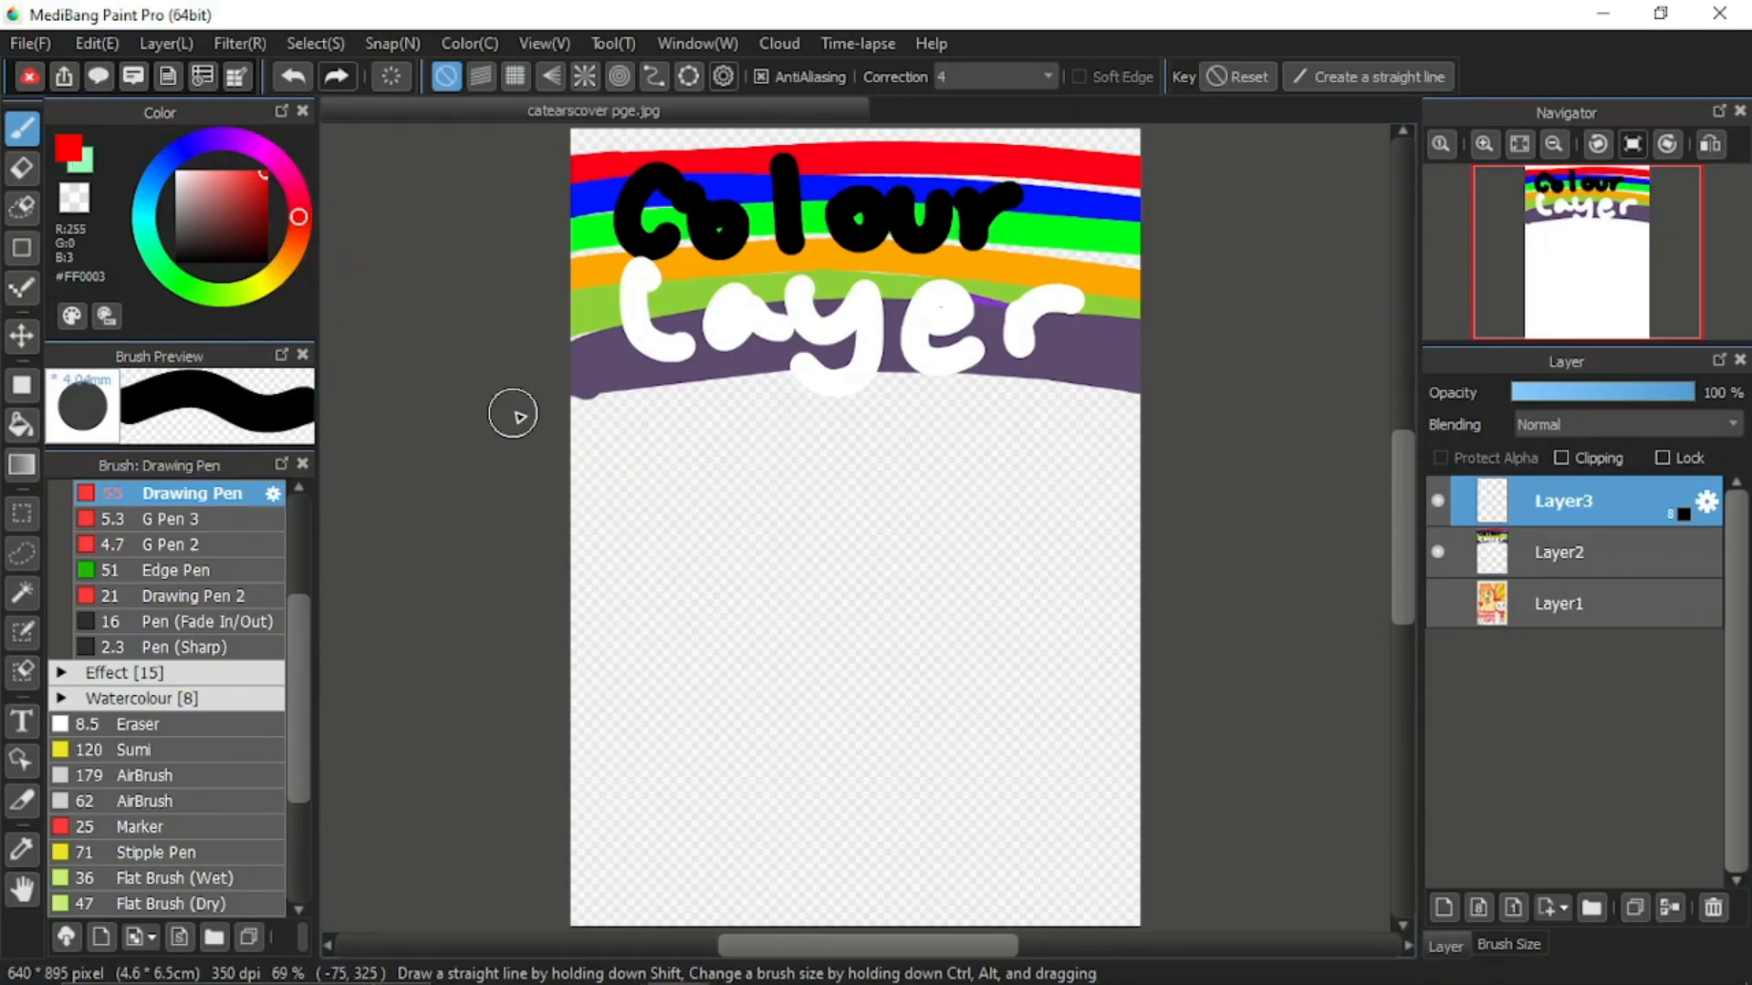
{"action": "left_click_drag", "start_coordinate": [544, 435], "coordinate": [1231, 448]}
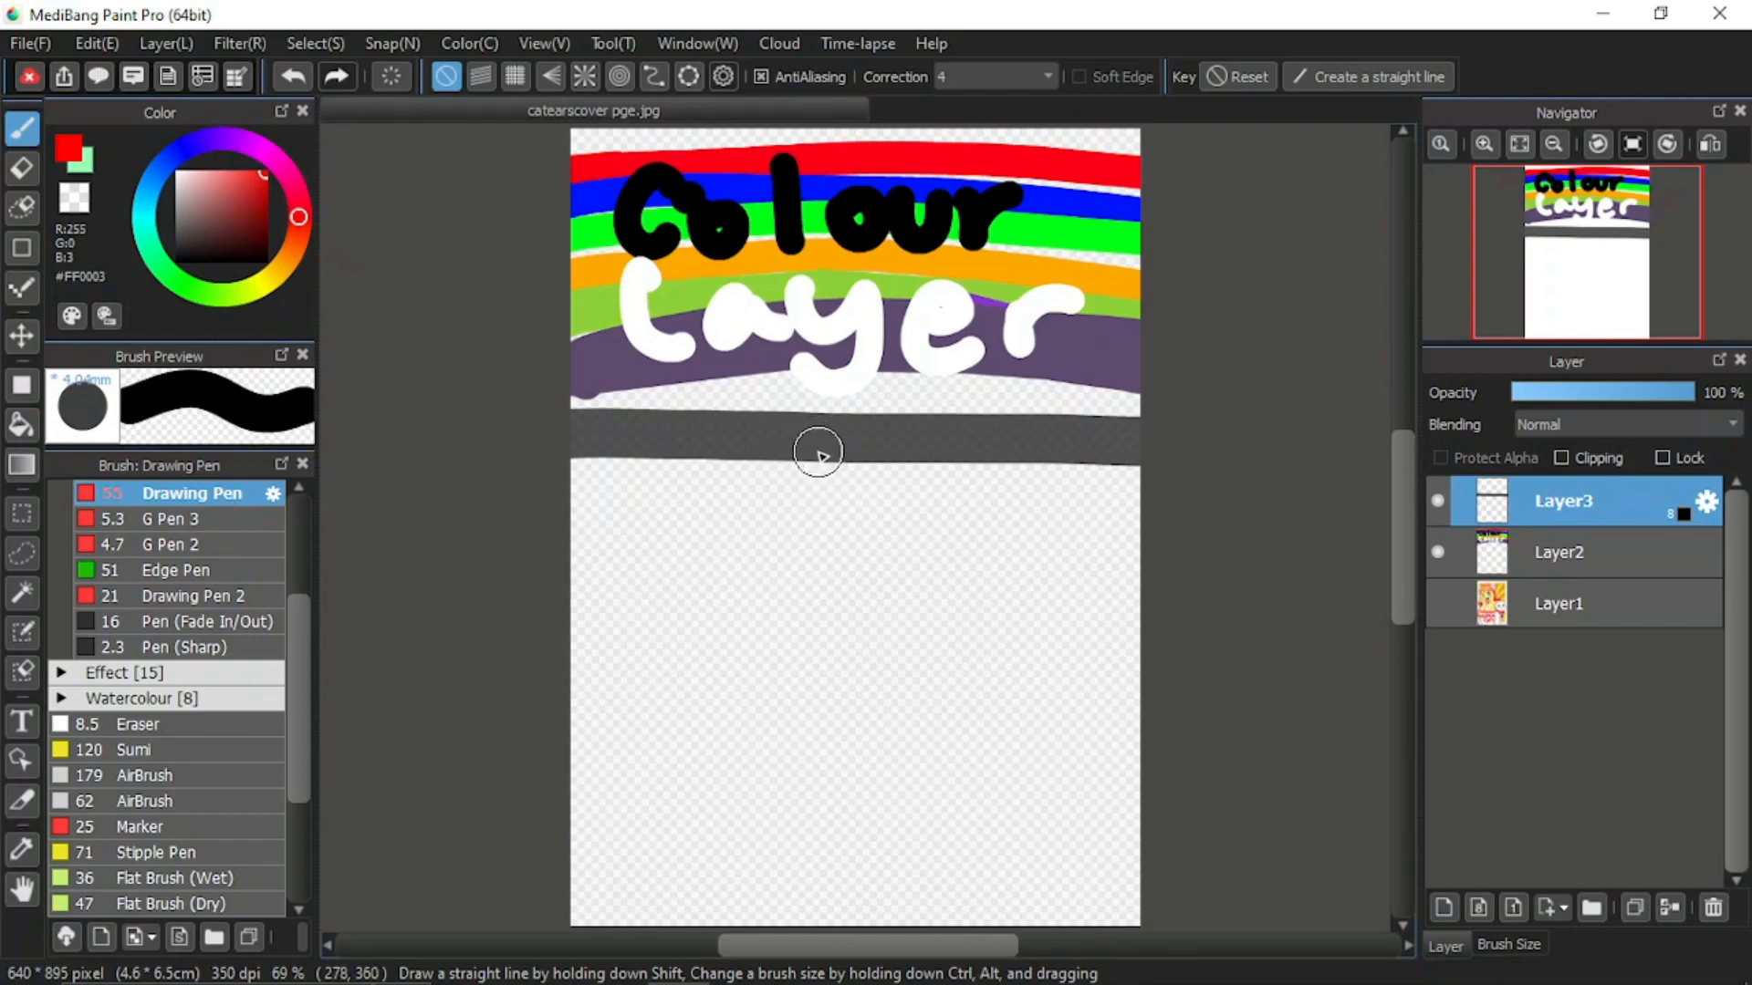
{"action": "left_click", "coordinate": [169, 160]}
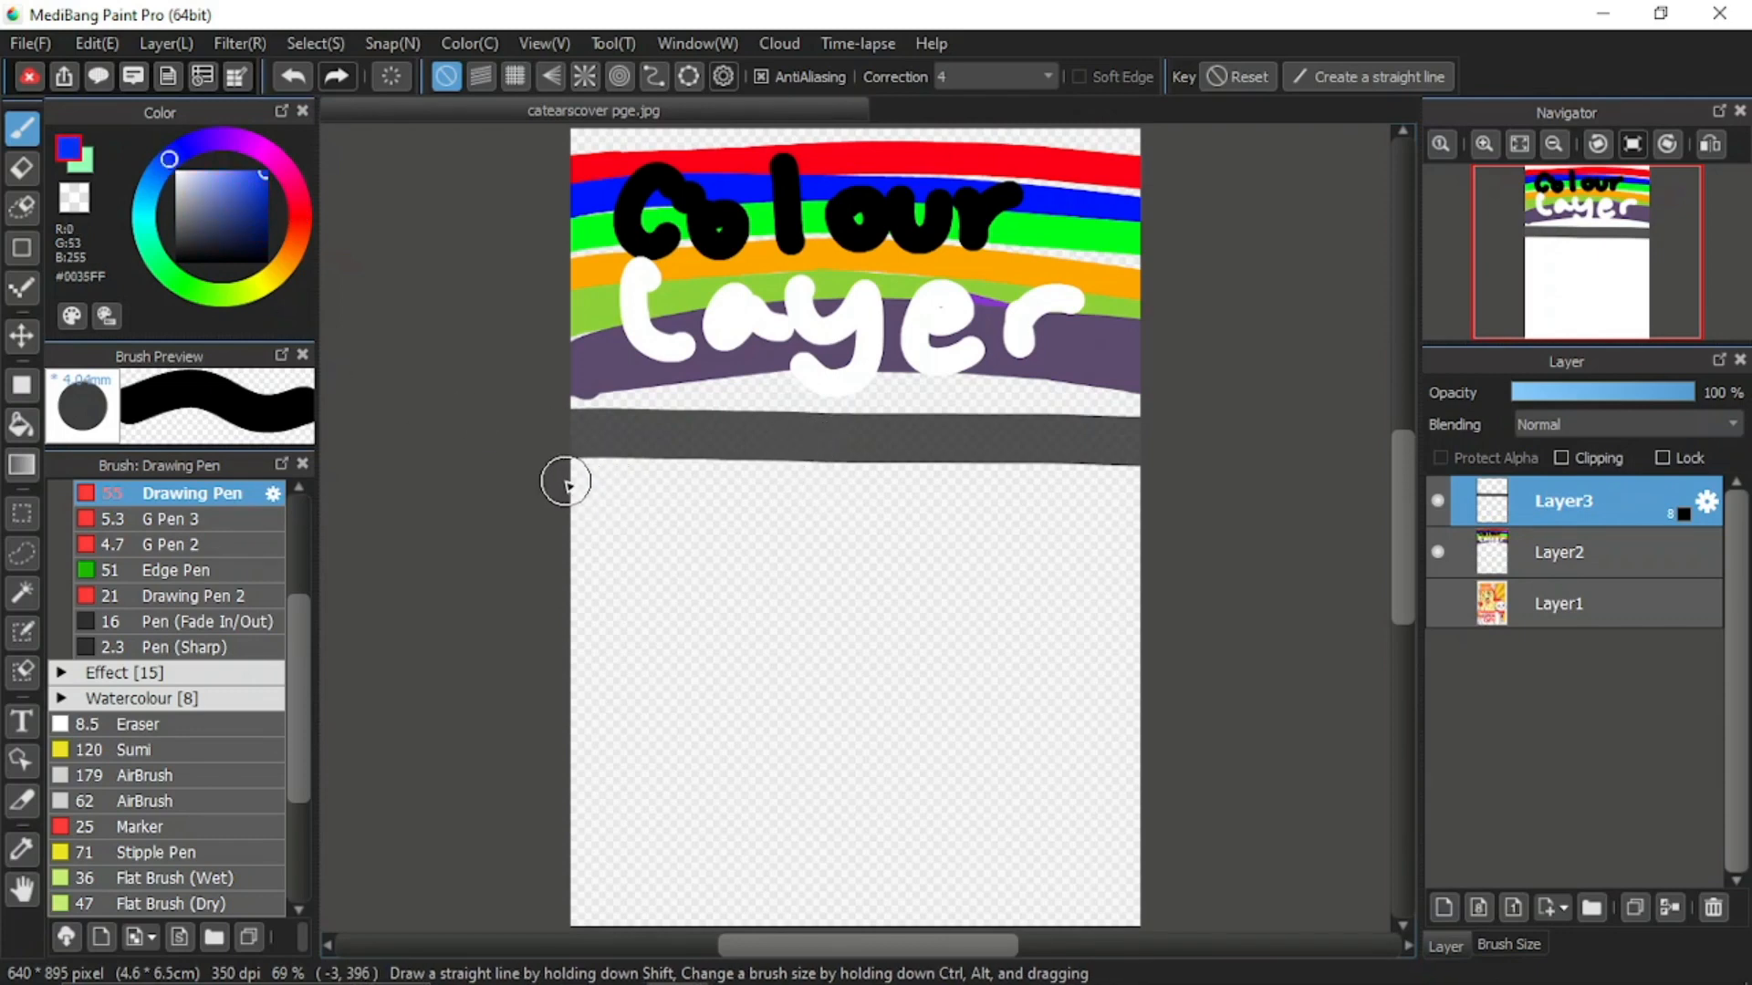
{"action": "left_click_drag", "start_coordinate": [567, 481], "coordinate": [1208, 496]}
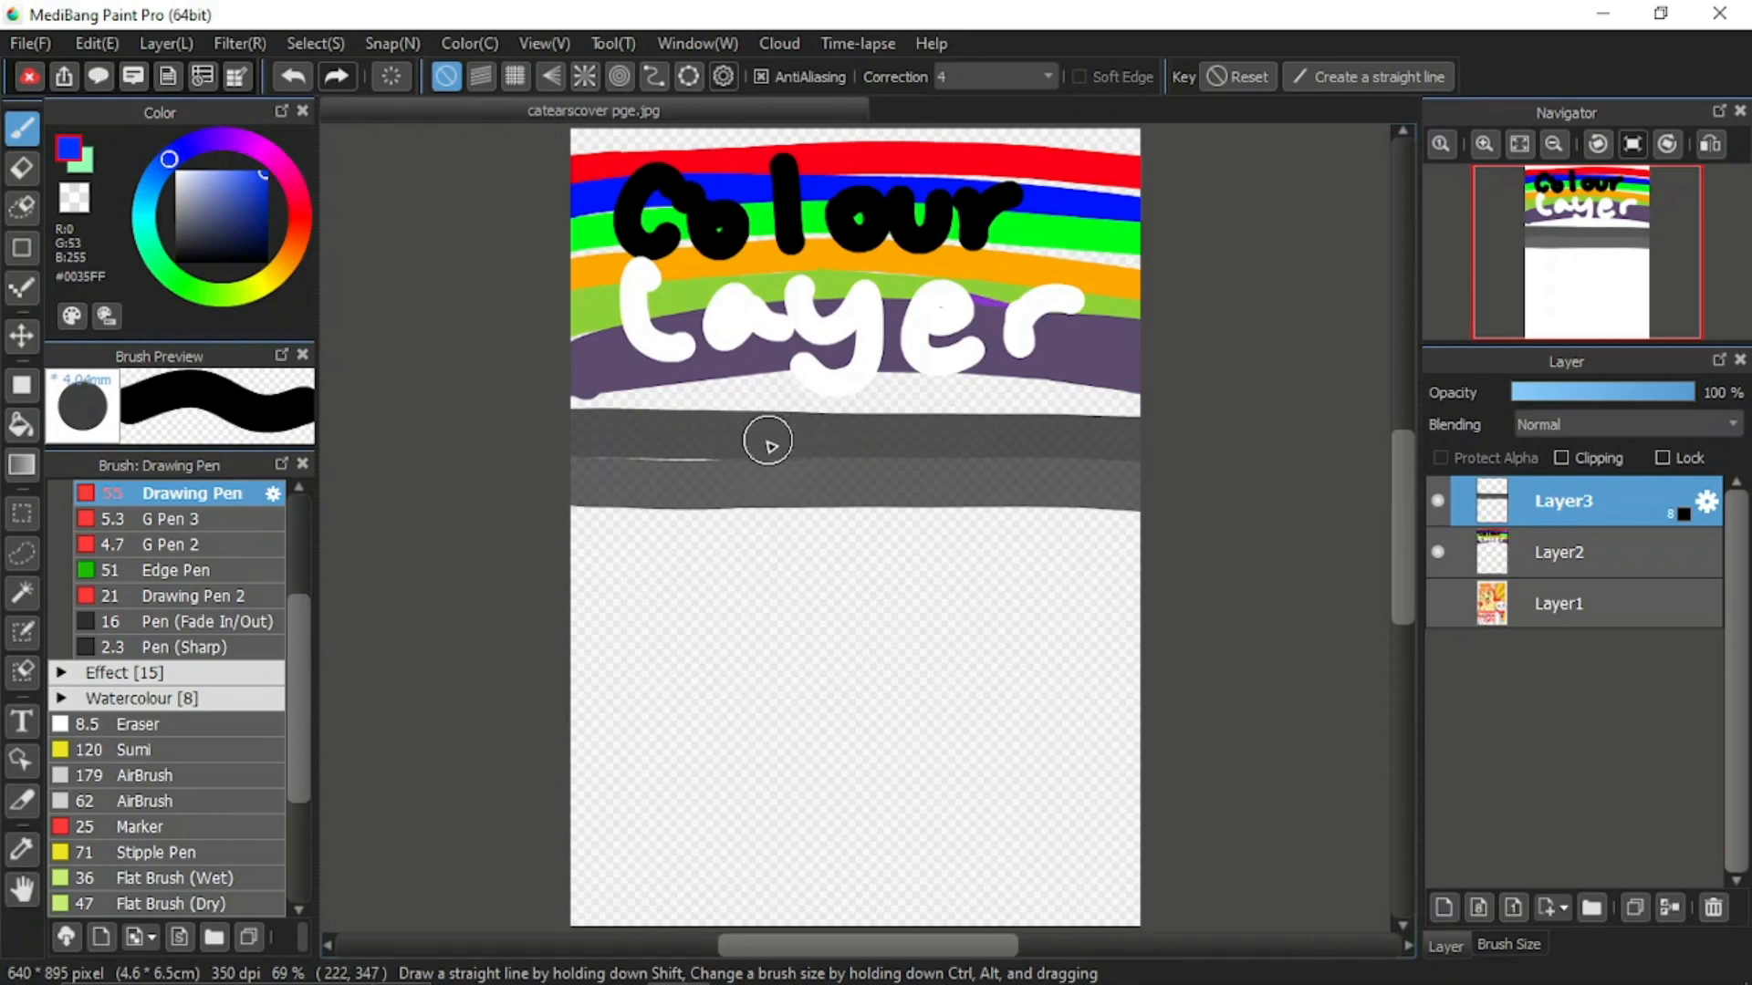
{"action": "left_click", "coordinate": [272, 281]}
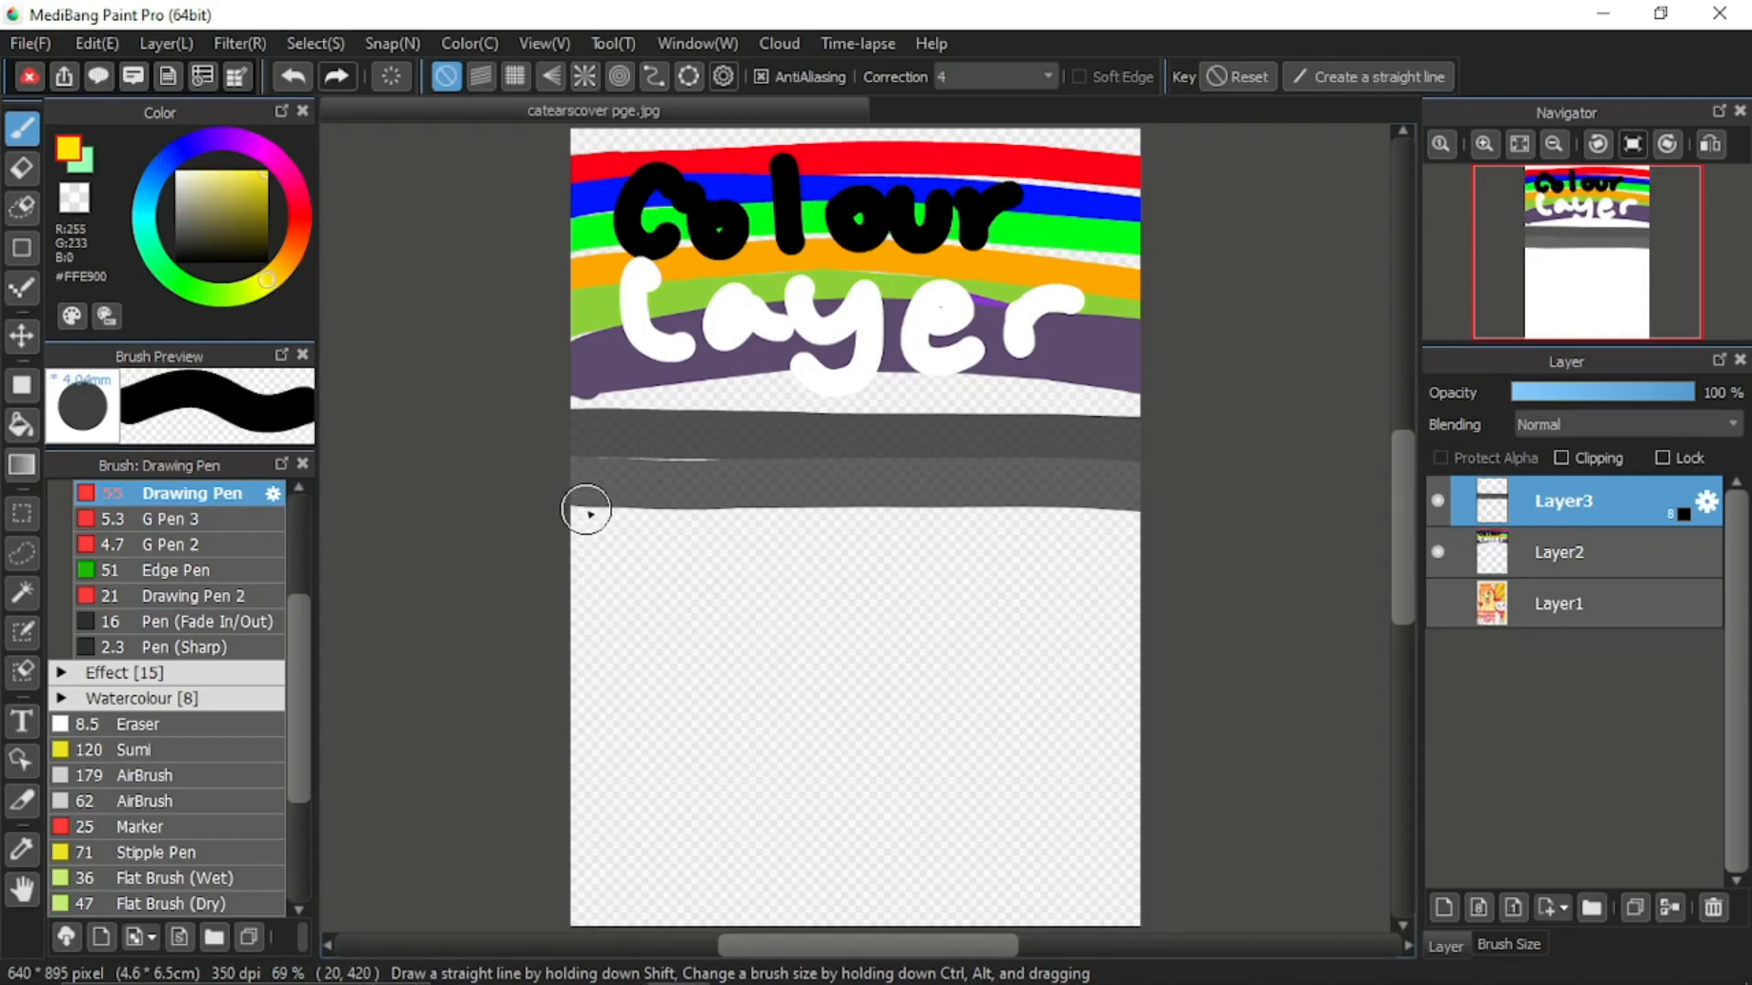
{"action": "left_click_drag", "start_coordinate": [548, 532], "coordinate": [1186, 548]}
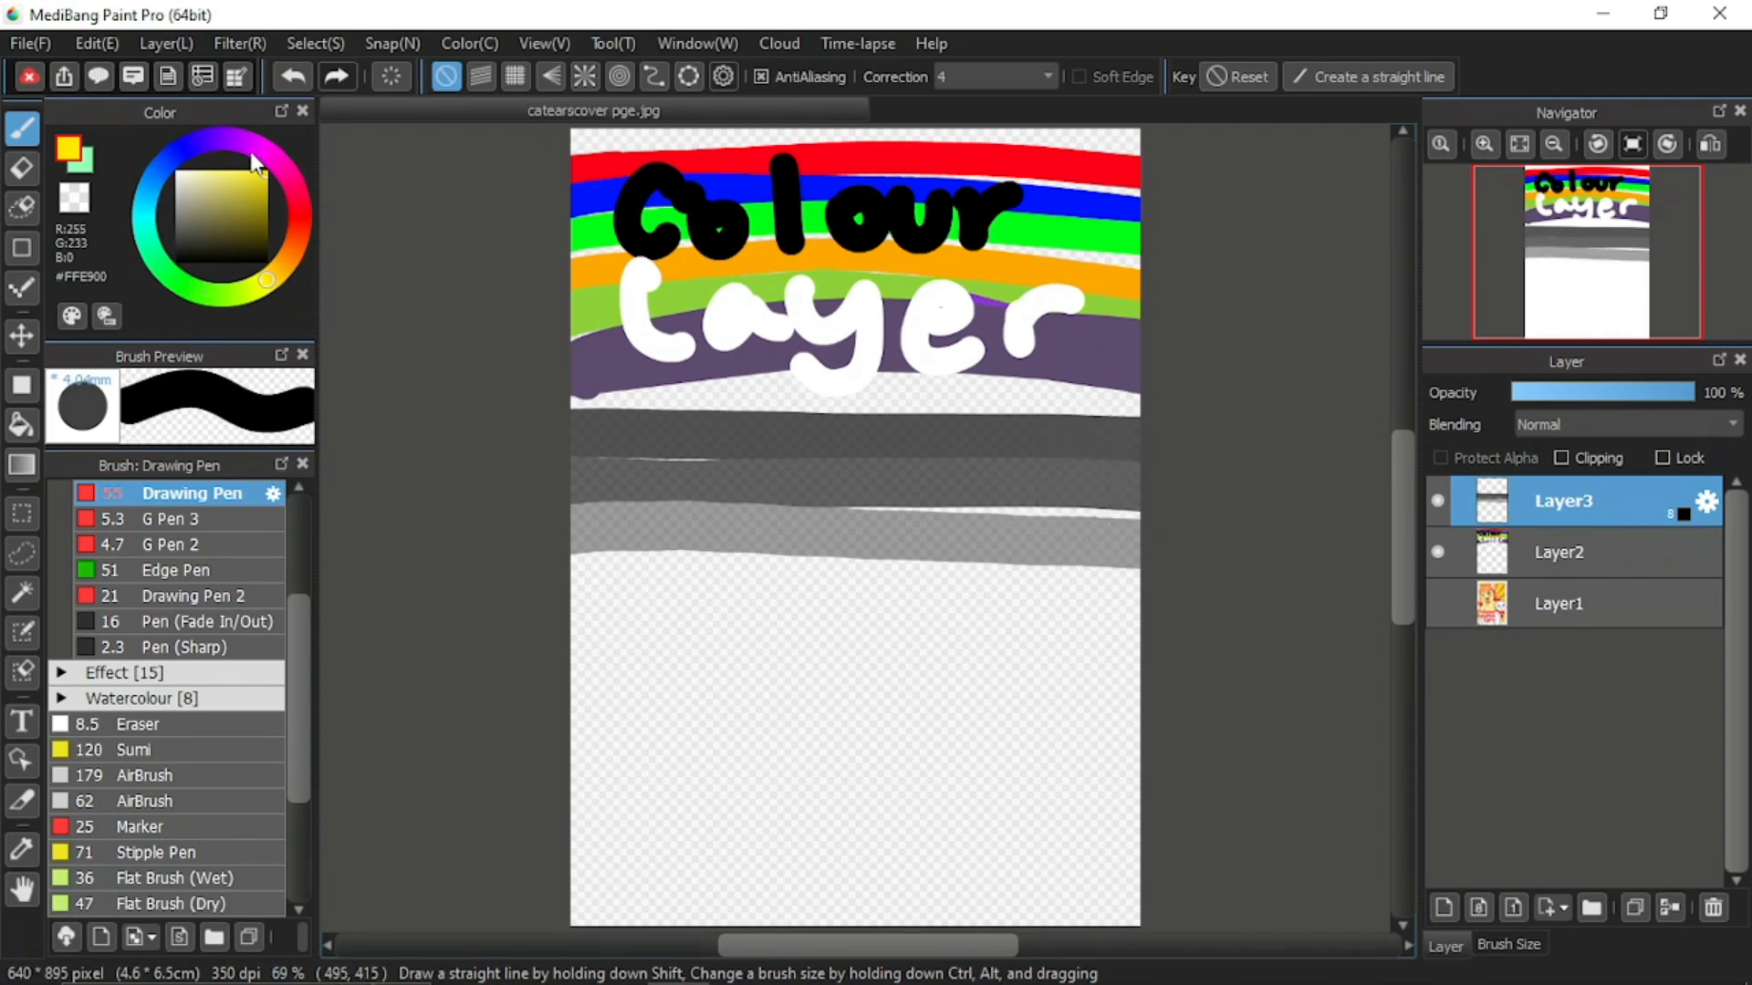
Paint bright green (#00FF0D) and light green stripes below on the 8bpp layer and cover the gap between the earlier stripes
{"action": "left_click", "coordinate": [178, 280]}
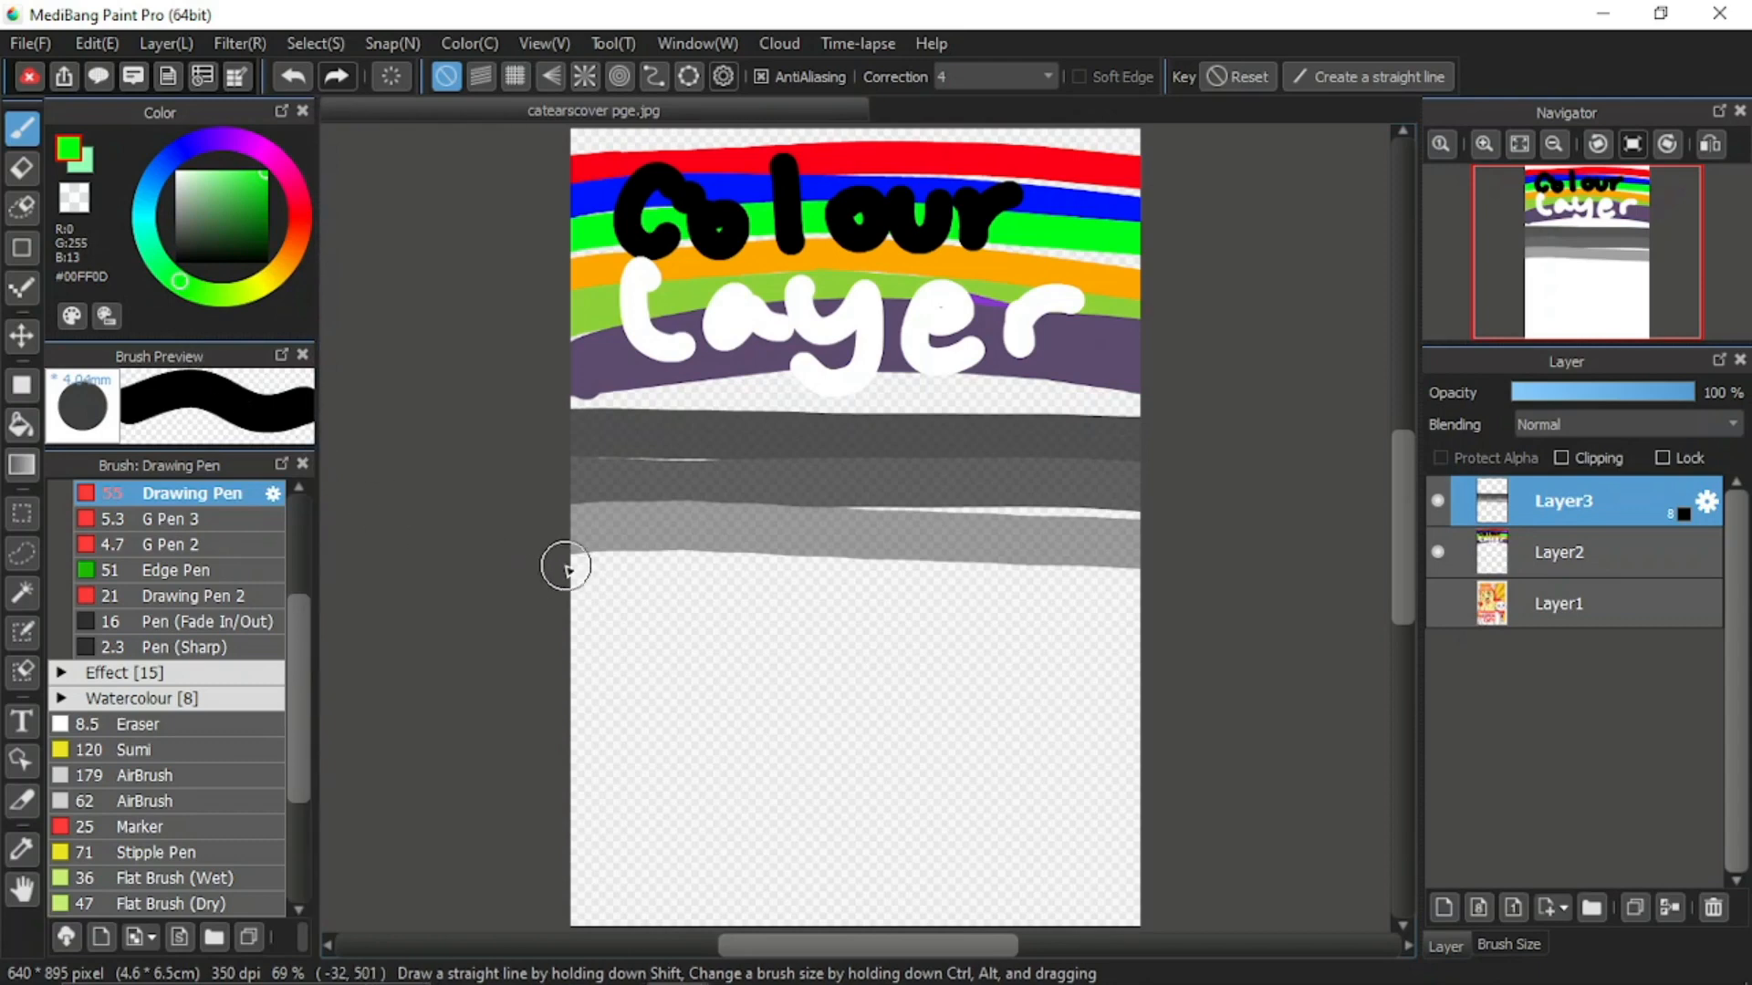
{"action": "mouse_move", "coordinate": [555, 578]}
{"action": "left_mouse_down"}
{"action": "mouse_move", "coordinate": [1184, 607]}
{"action": "mouse_move", "coordinate": [1159, 583]}
{"action": "mouse_move", "coordinate": [981, 569]}
{"action": "mouse_move", "coordinate": [529, 576]}
{"action": "mouse_move", "coordinate": [720, 584]}
{"action": "mouse_move", "coordinate": [563, 593]}
{"action": "mouse_move", "coordinate": [793, 591]}
{"action": "left_mouse_up"}
{"action": "left_click", "coordinate": [210, 179]}
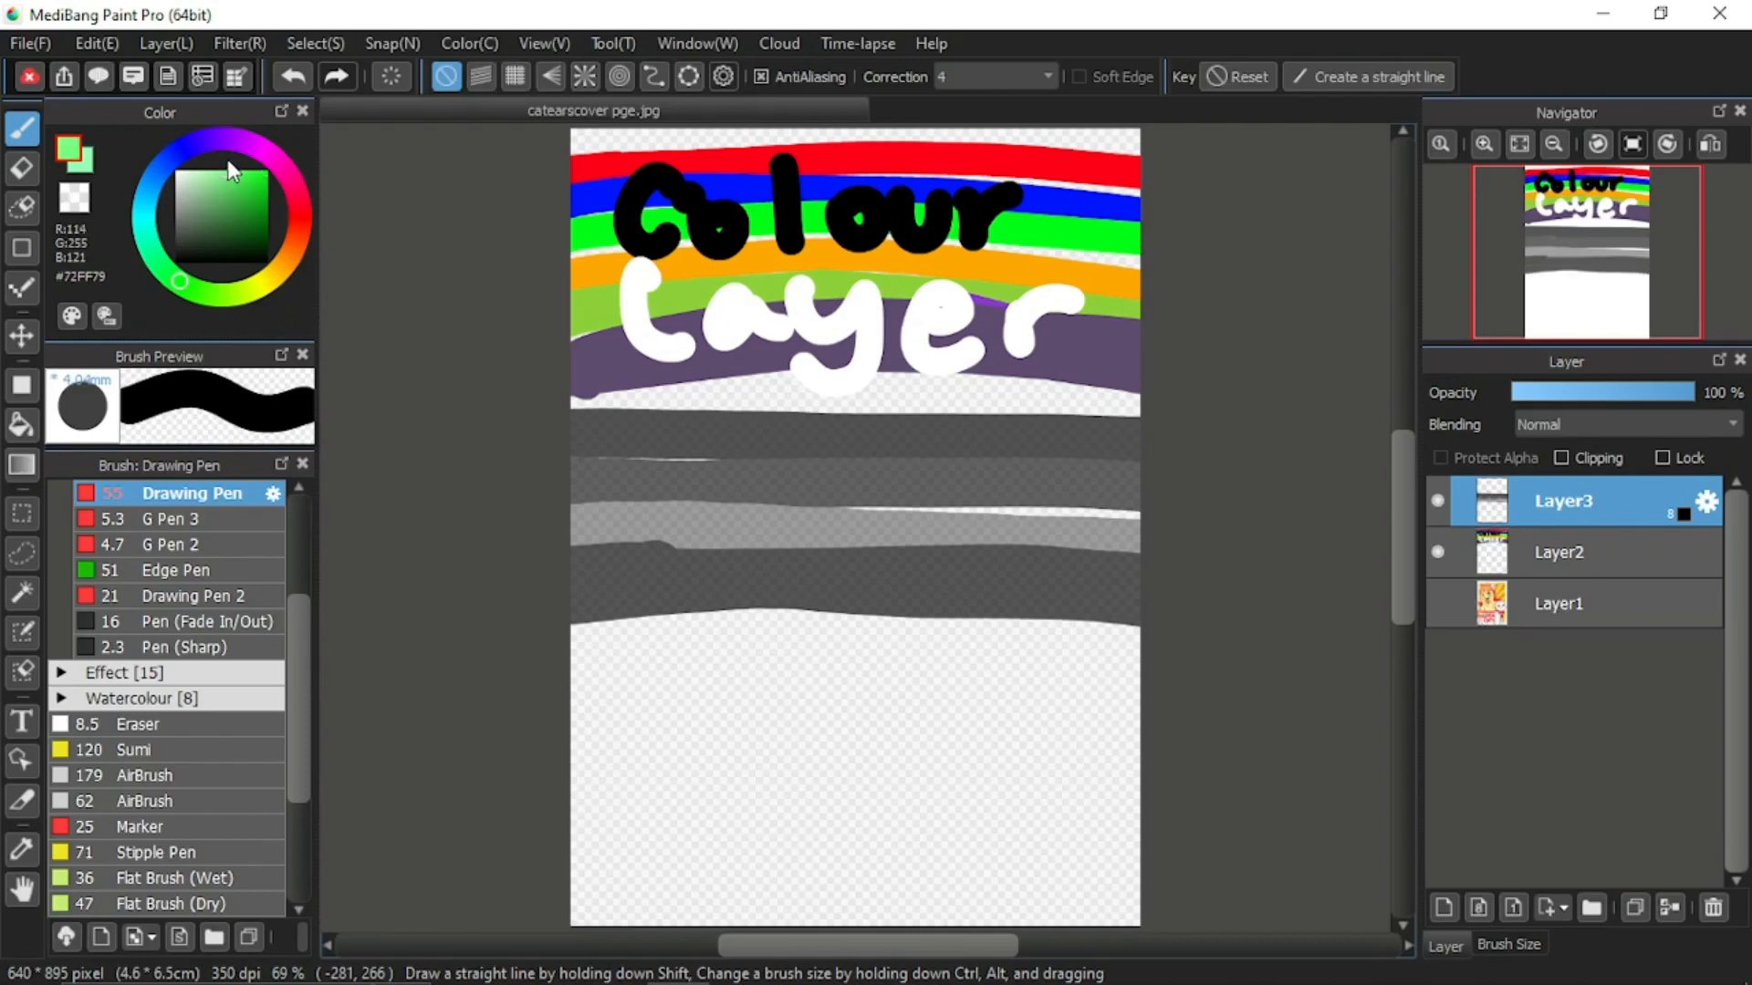
{"action": "mouse_move", "coordinate": [584, 646]}
{"action": "left_mouse_down"}
{"action": "mouse_move", "coordinate": [1188, 656]}
{"action": "mouse_move", "coordinate": [737, 633]}
{"action": "mouse_move", "coordinate": [577, 655]}
{"action": "mouse_move", "coordinate": [579, 670]}
{"action": "mouse_move", "coordinate": [1205, 671]}
{"action": "left_mouse_up"}
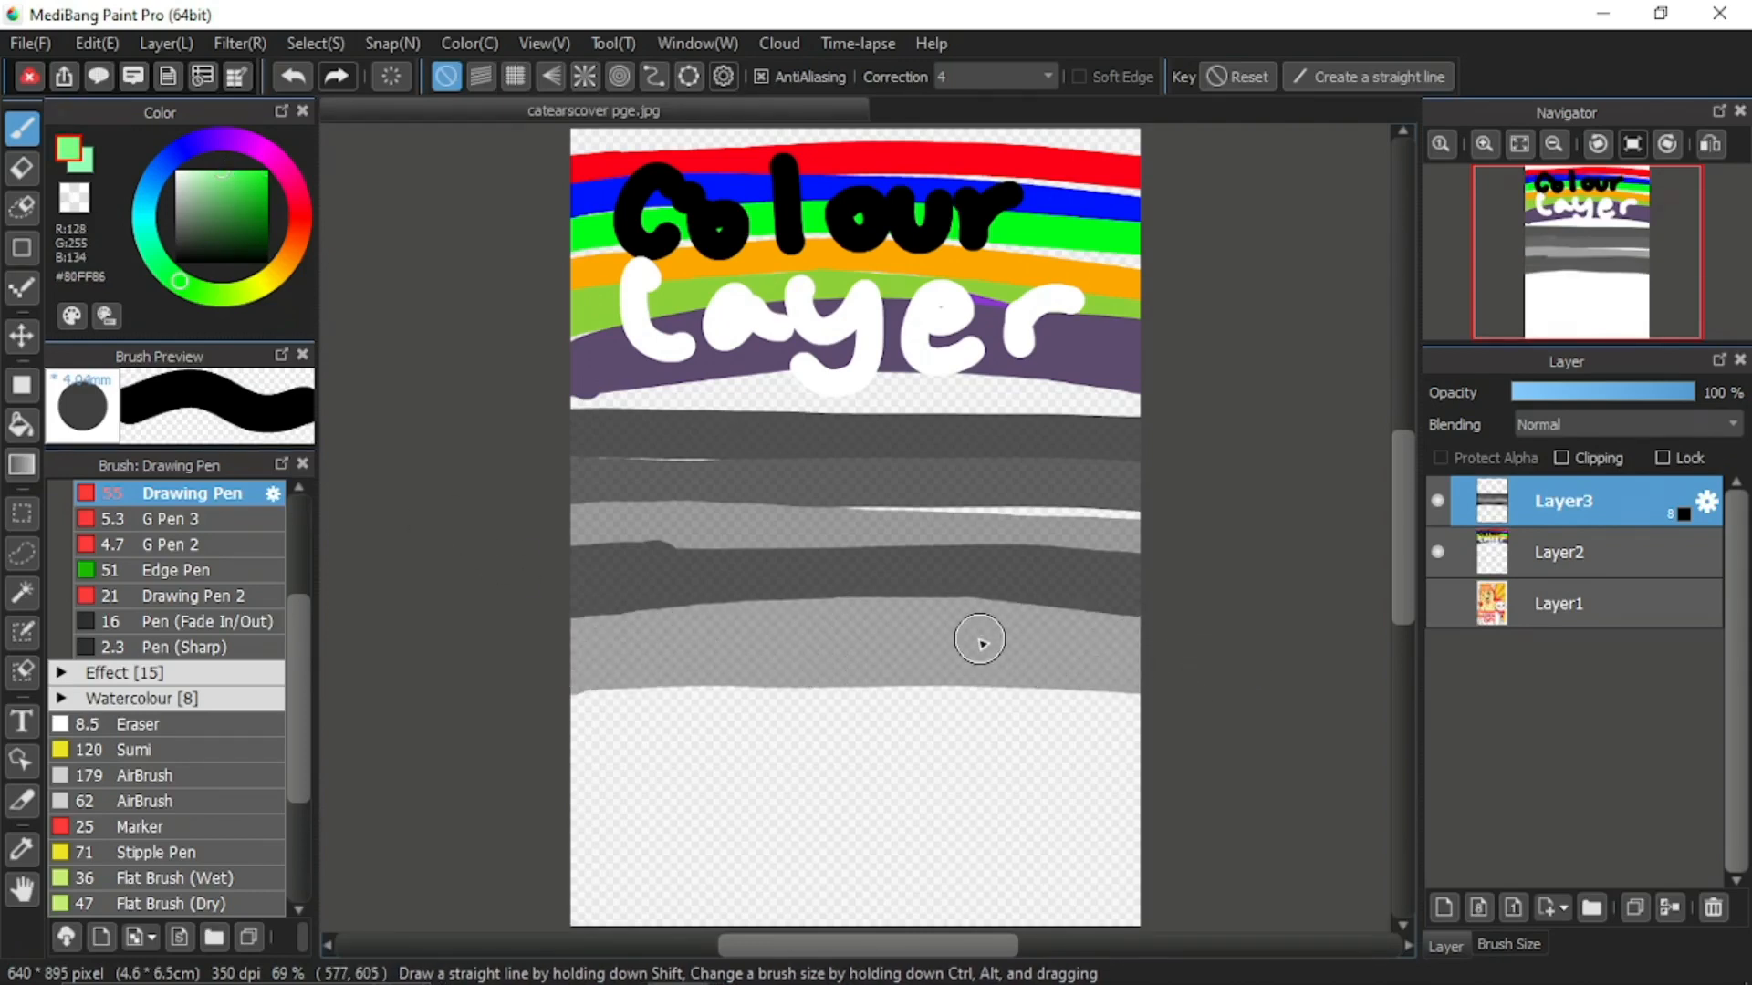
{"action": "mouse_move", "coordinate": [1118, 526]}
{"action": "left_mouse_down"}
{"action": "mouse_move", "coordinate": [864, 501]}
{"action": "mouse_move", "coordinate": [950, 520]}
{"action": "mouse_move", "coordinate": [787, 516]}
{"action": "left_mouse_up"}
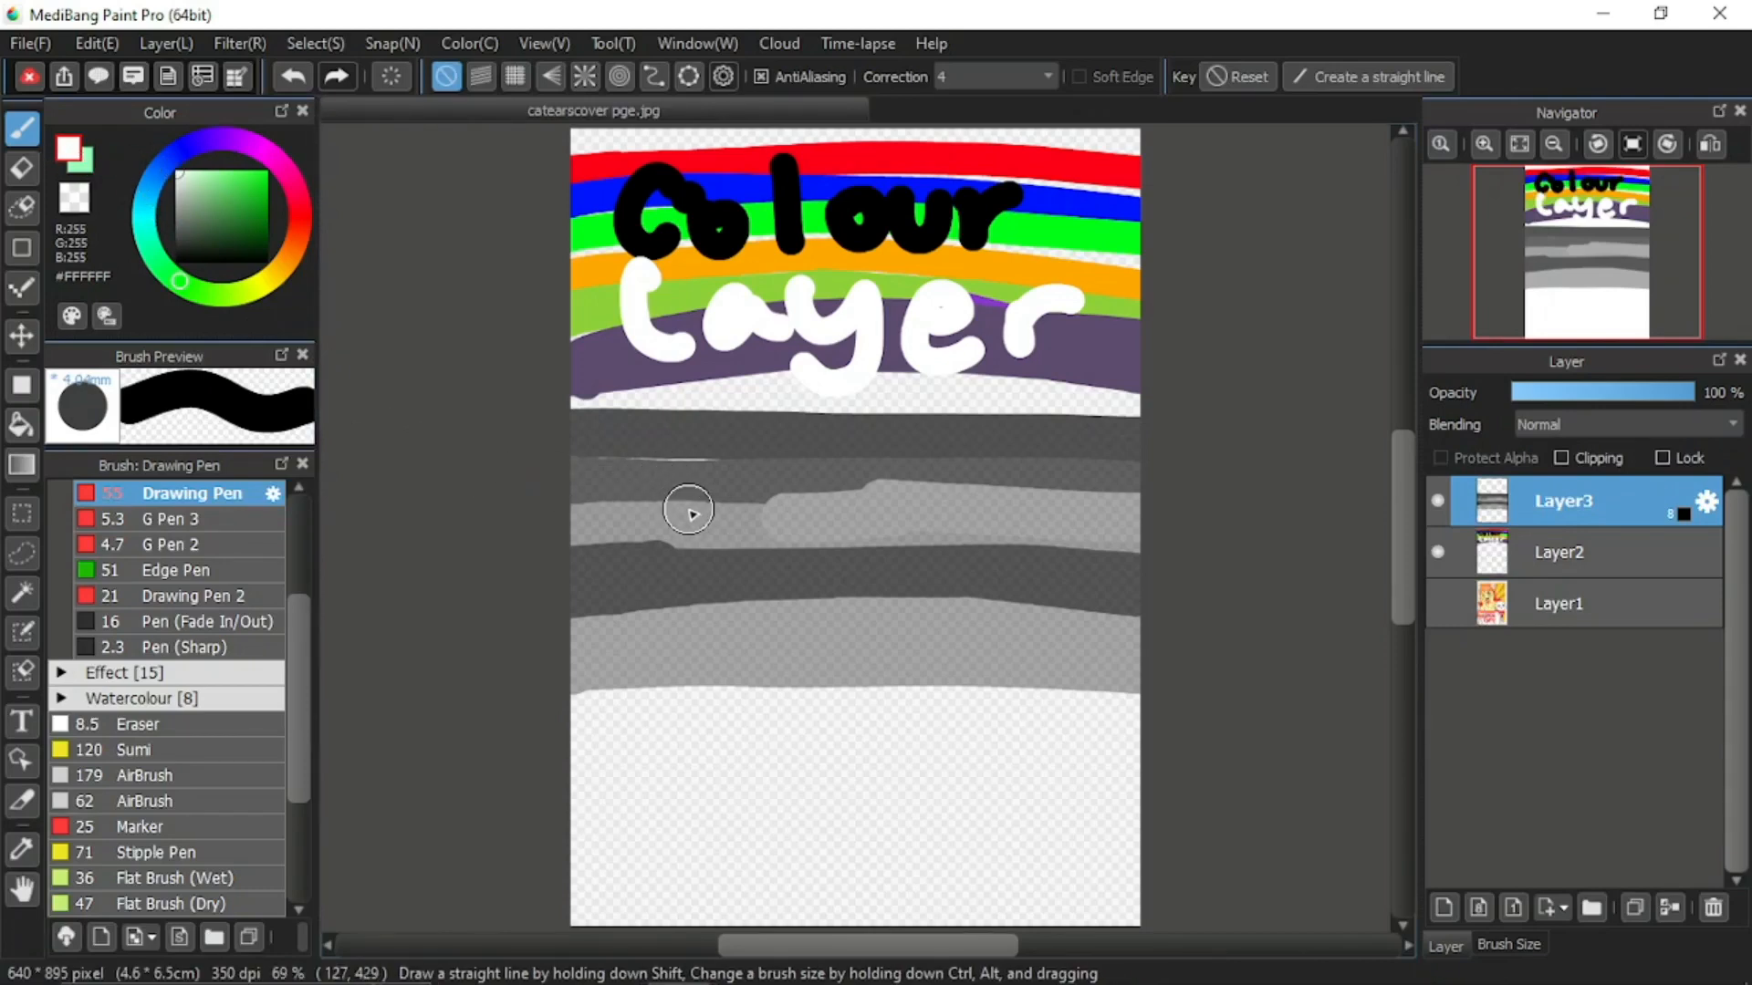
Handwrite "8bpp" in white over the grey stripes, using brush size 35 for the letters
{"action": "mouse_move", "coordinate": [688, 505]}
{"action": "left_mouse_down"}
{"action": "mouse_move", "coordinate": [641, 507]}
{"action": "mouse_move", "coordinate": [698, 549]}
{"action": "mouse_move", "coordinate": [758, 505]}
{"action": "mouse_move", "coordinate": [800, 625]}
{"action": "mouse_move", "coordinate": [832, 607]}
{"action": "left_mouse_up"}
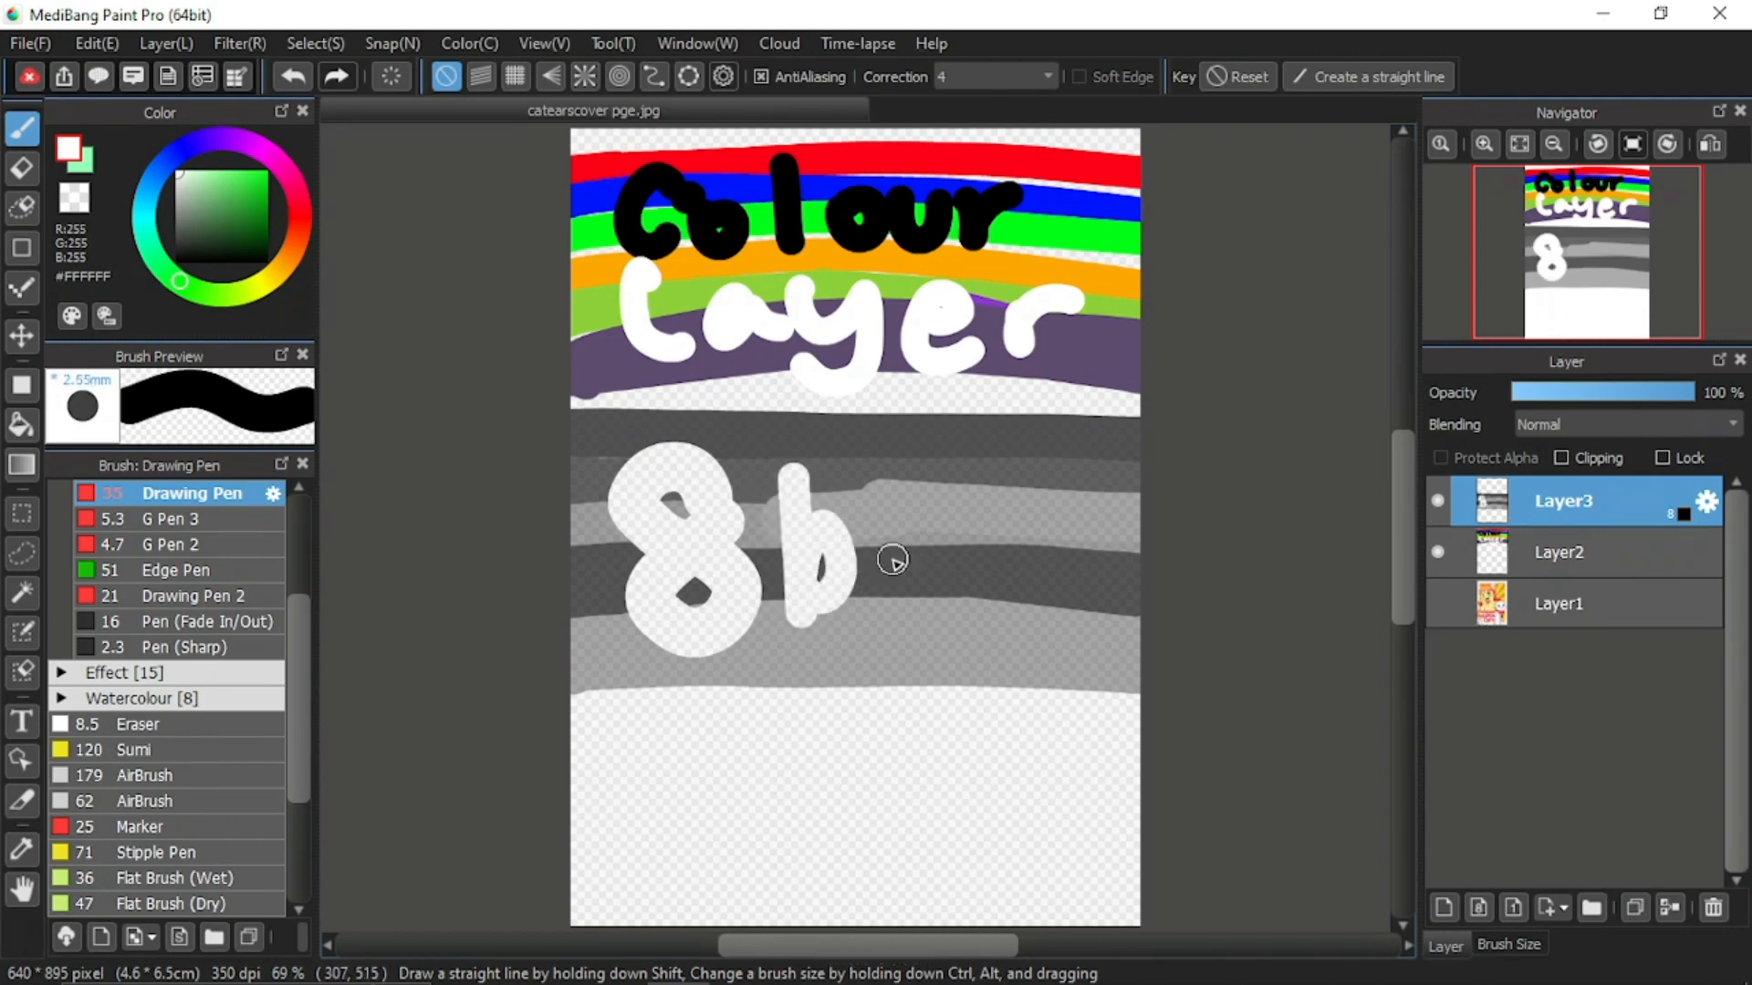
{"action": "left_click_drag", "start_coordinate": [896, 510], "coordinate": [935, 561]}
{"action": "mouse_move", "coordinate": [997, 538]}
{"action": "left_mouse_down"}
{"action": "mouse_move", "coordinate": [993, 664]}
{"action": "mouse_move", "coordinate": [1008, 584]}
{"action": "left_mouse_up"}
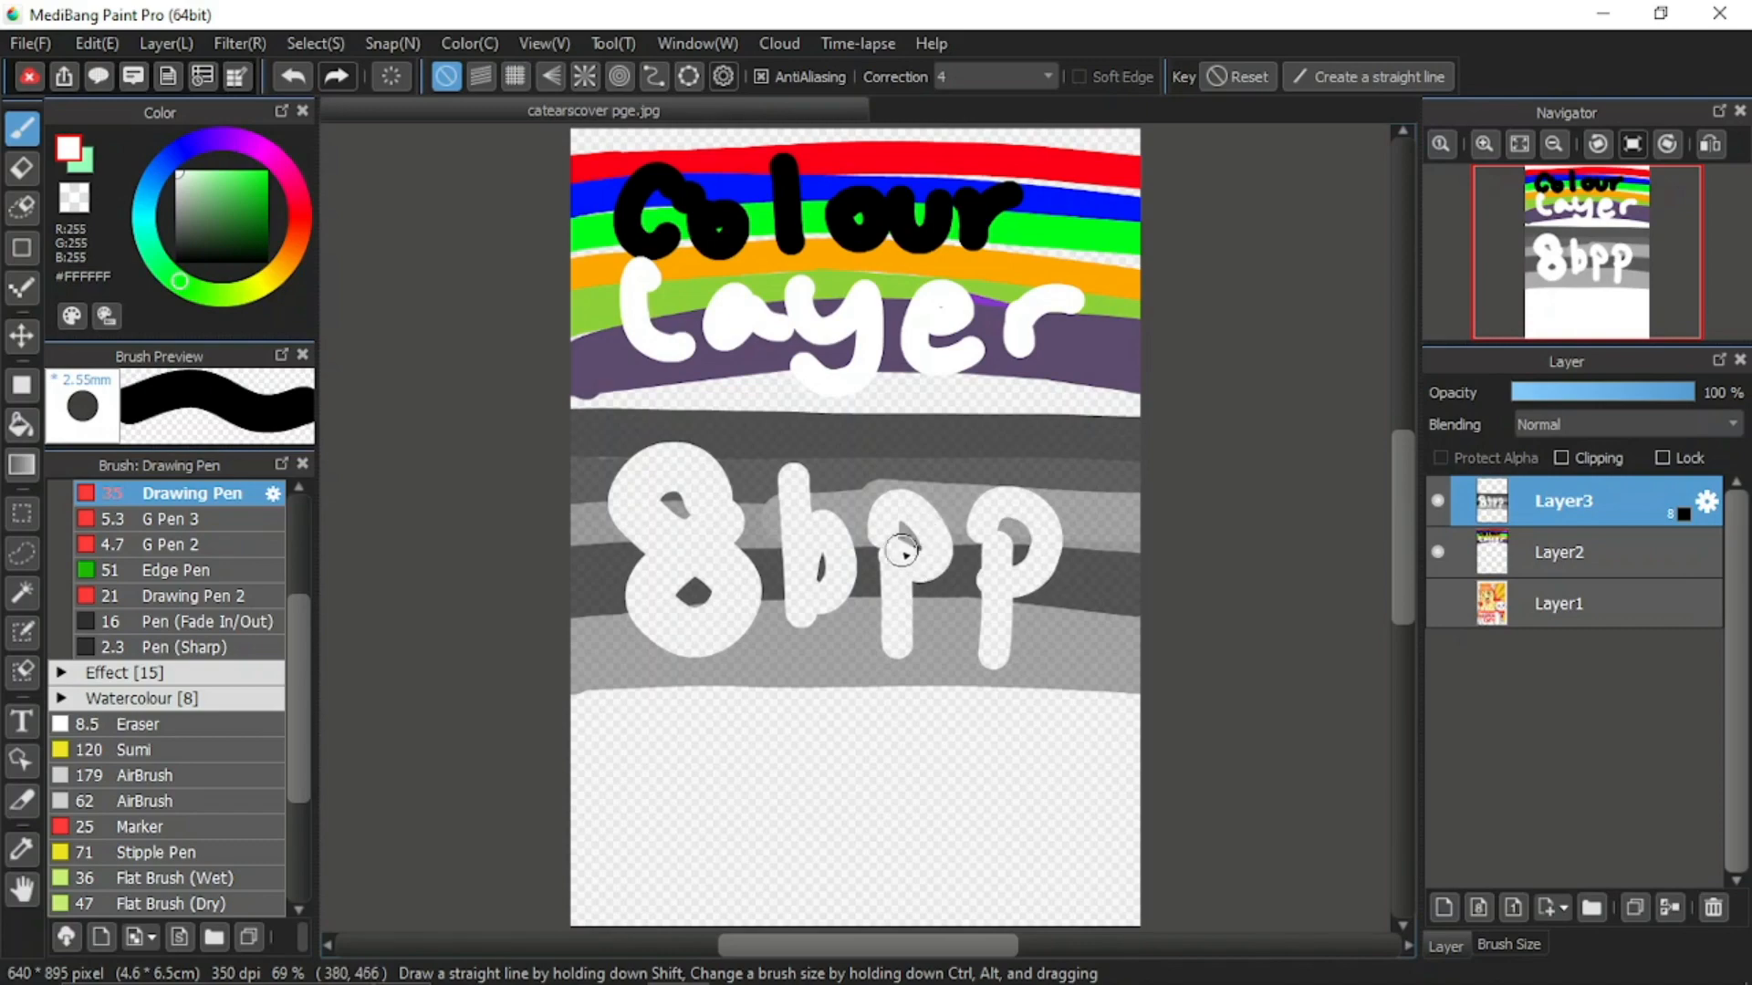
{"action": "scroll", "coordinate": [676, 393], "scroll_direction": "down", "scroll_amount": 4}
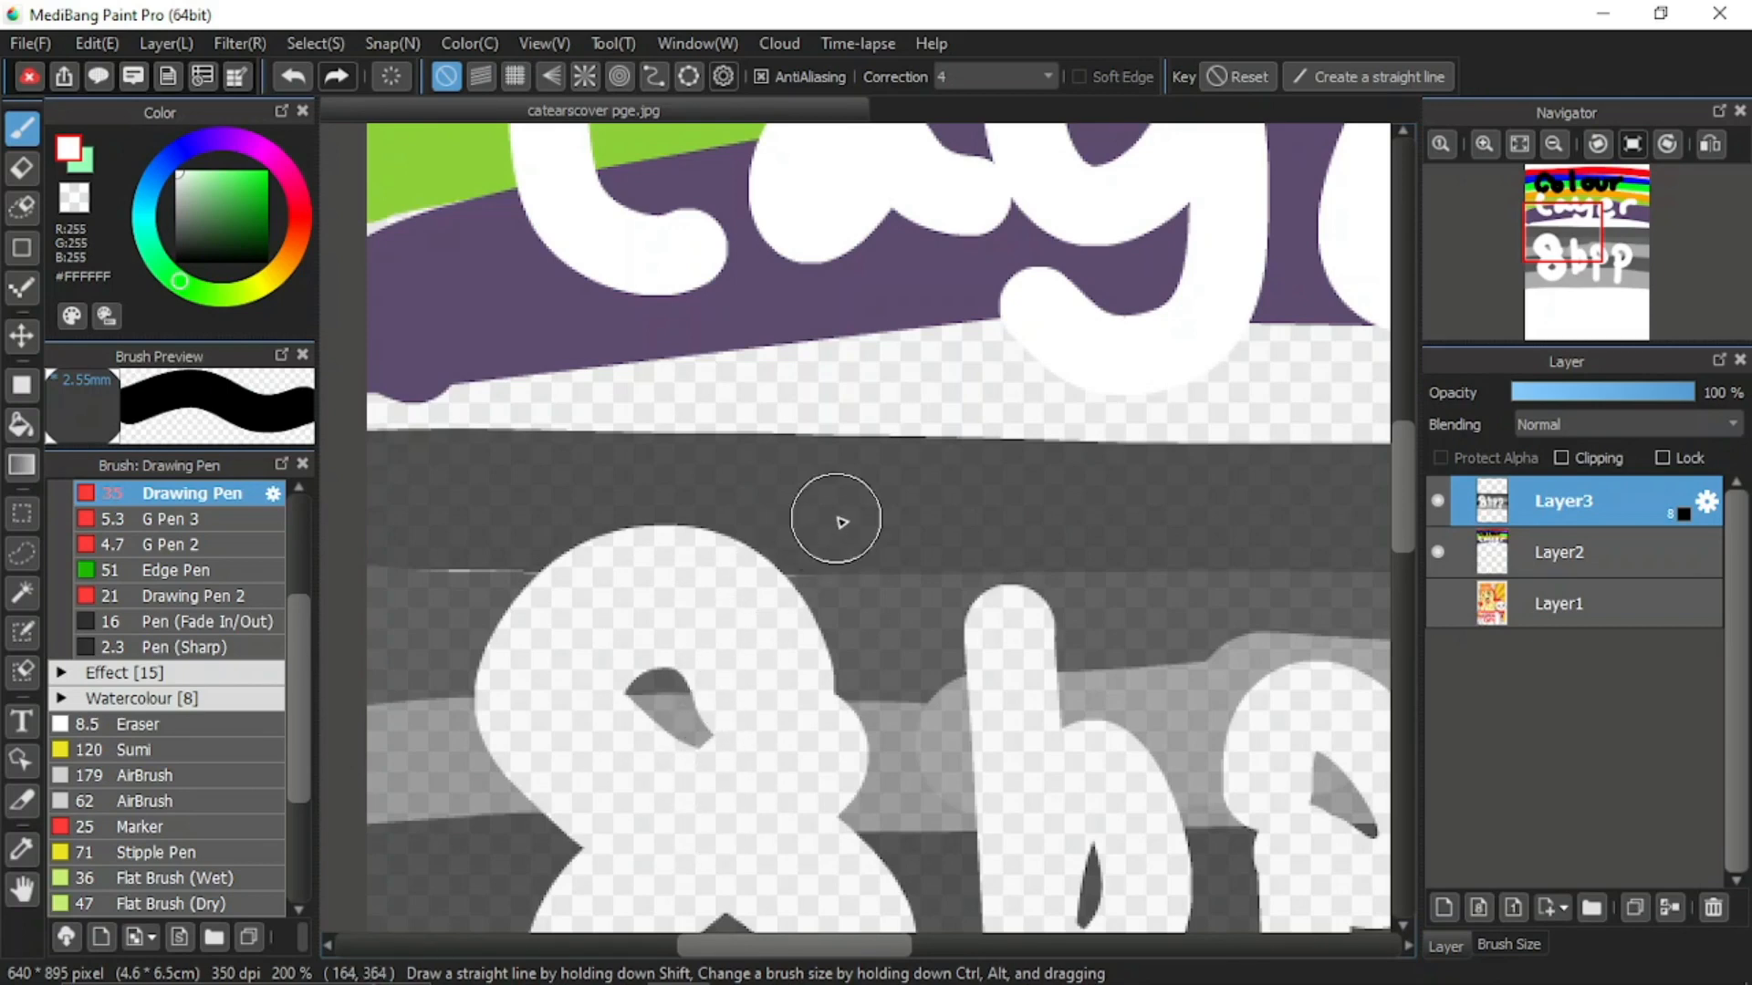
{"action": "scroll", "coordinate": [853, 538], "scroll_direction": "up", "scroll_amount": 2}
{"action": "scroll", "coordinate": [1524, 146], "scroll_direction": "up", "scroll_amount": 1}
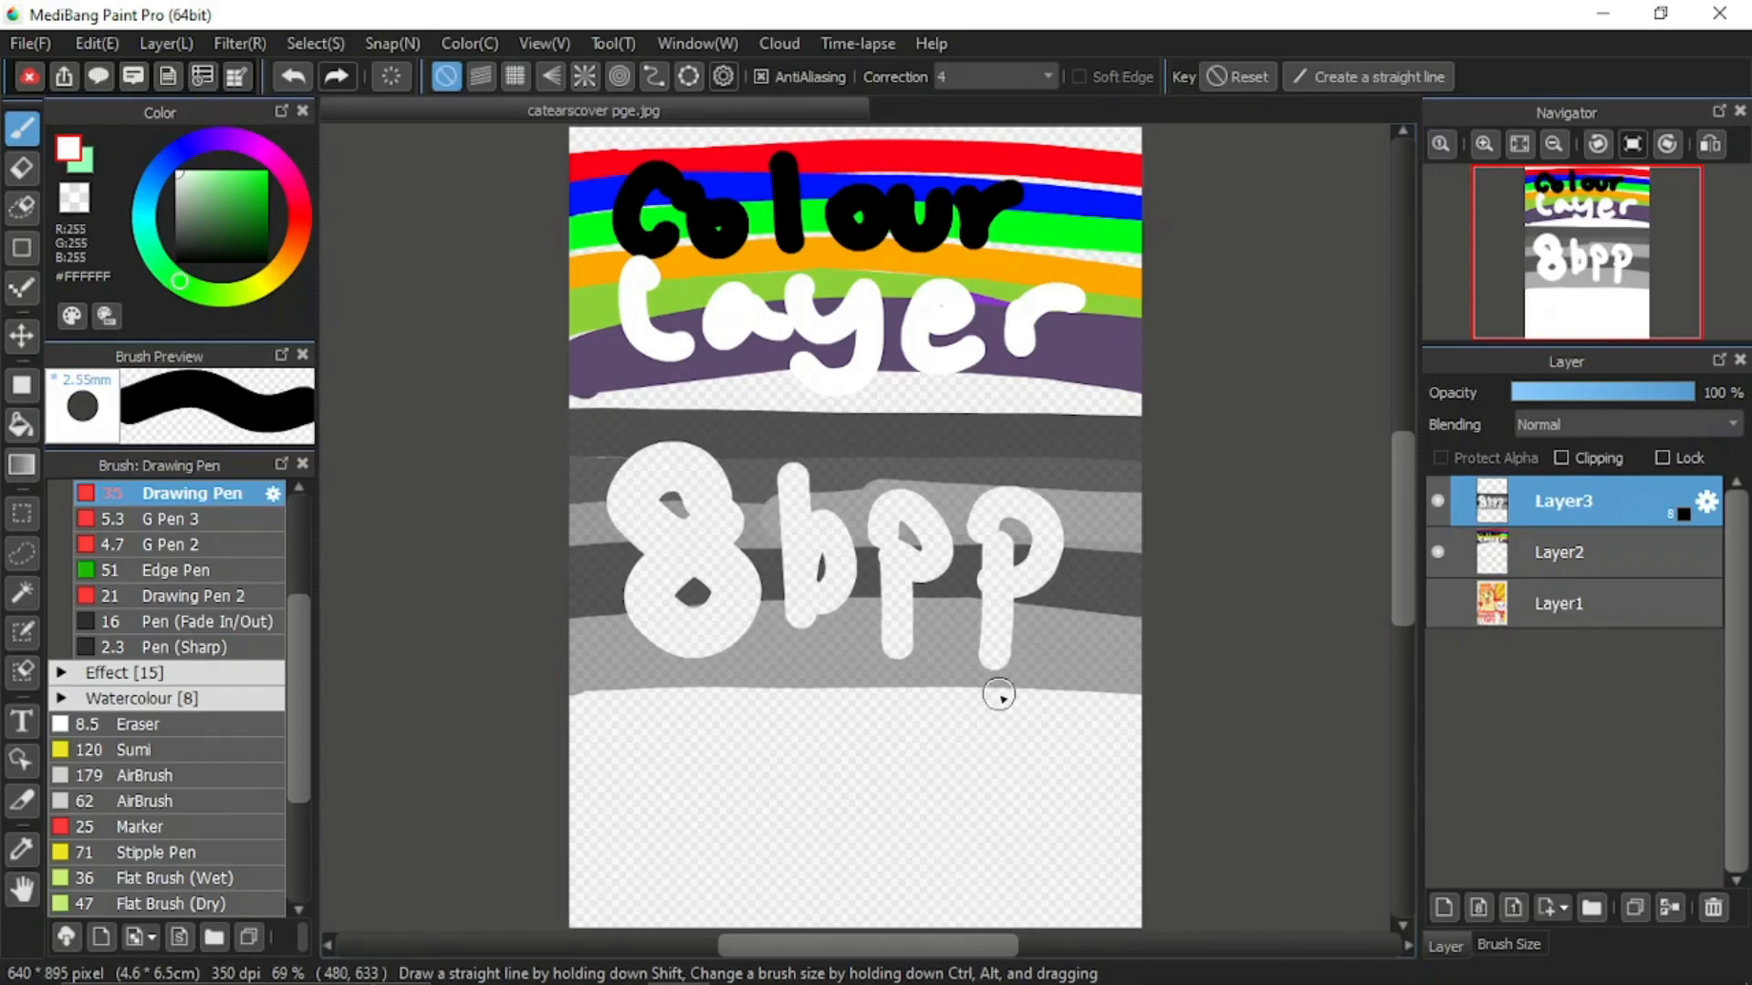
Add a 1bpp layer and paint a stripe in red (#FF0011) across the lower part of the canvas
{"action": "left_click", "coordinate": [1514, 907]}
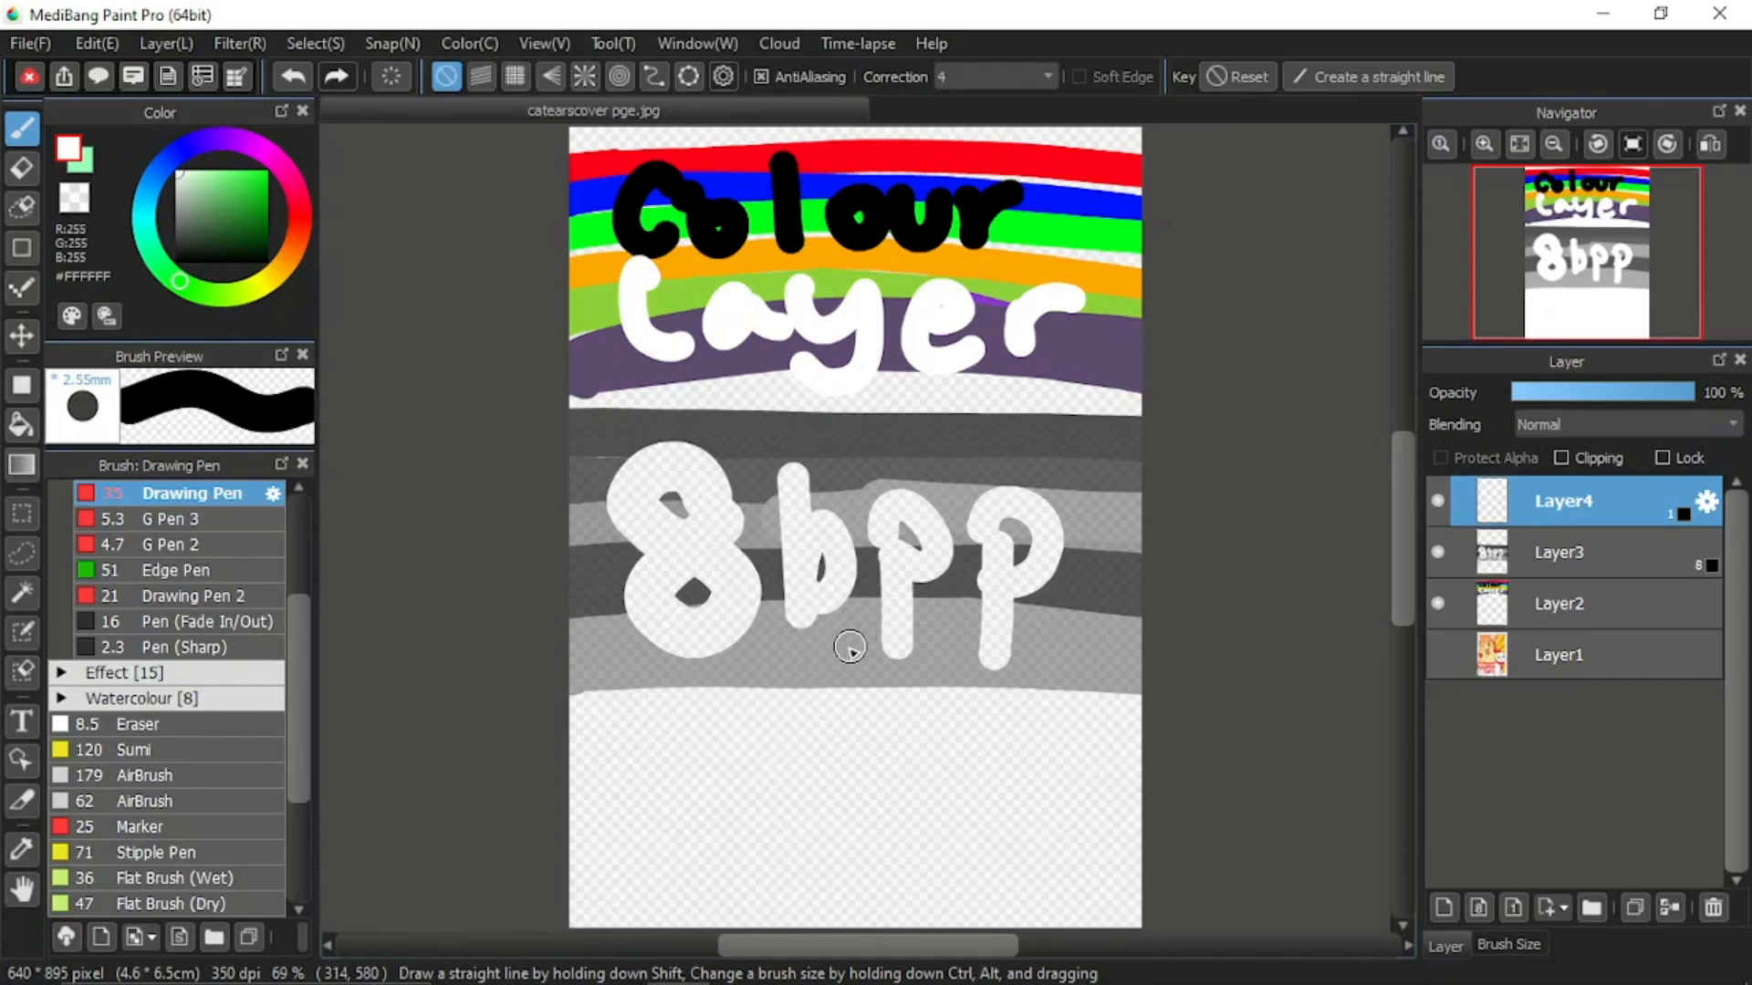
{"action": "left_click", "coordinate": [297, 213]}
{"action": "left_click", "coordinate": [262, 173]}
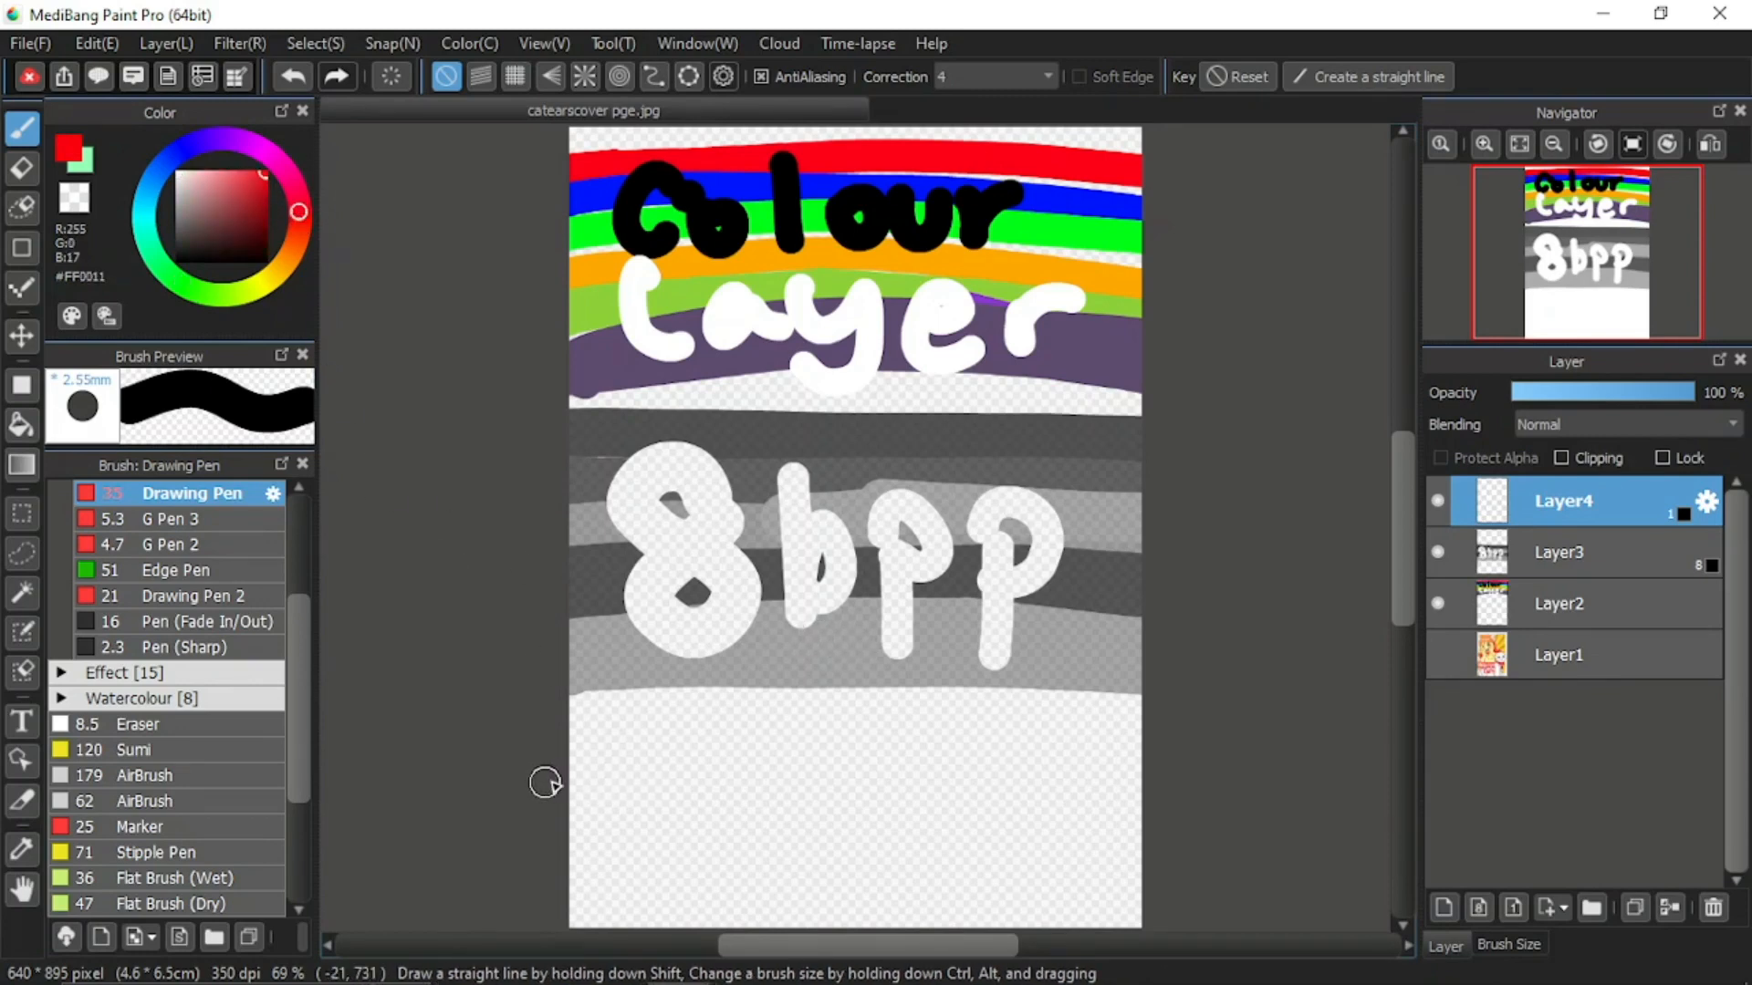
{"action": "left_click_drag", "start_coordinate": [544, 782], "coordinate": [1185, 779]}
{"action": "mouse_move", "coordinate": [566, 808]}
{"action": "left_mouse_down"}
{"action": "mouse_move", "coordinate": [1127, 789]}
{"action": "mouse_move", "coordinate": [1161, 813]}
{"action": "mouse_move", "coordinate": [538, 823]}
{"action": "mouse_move", "coordinate": [1180, 825]}
{"action": "mouse_move", "coordinate": [638, 821]}
{"action": "left_mouse_up"}
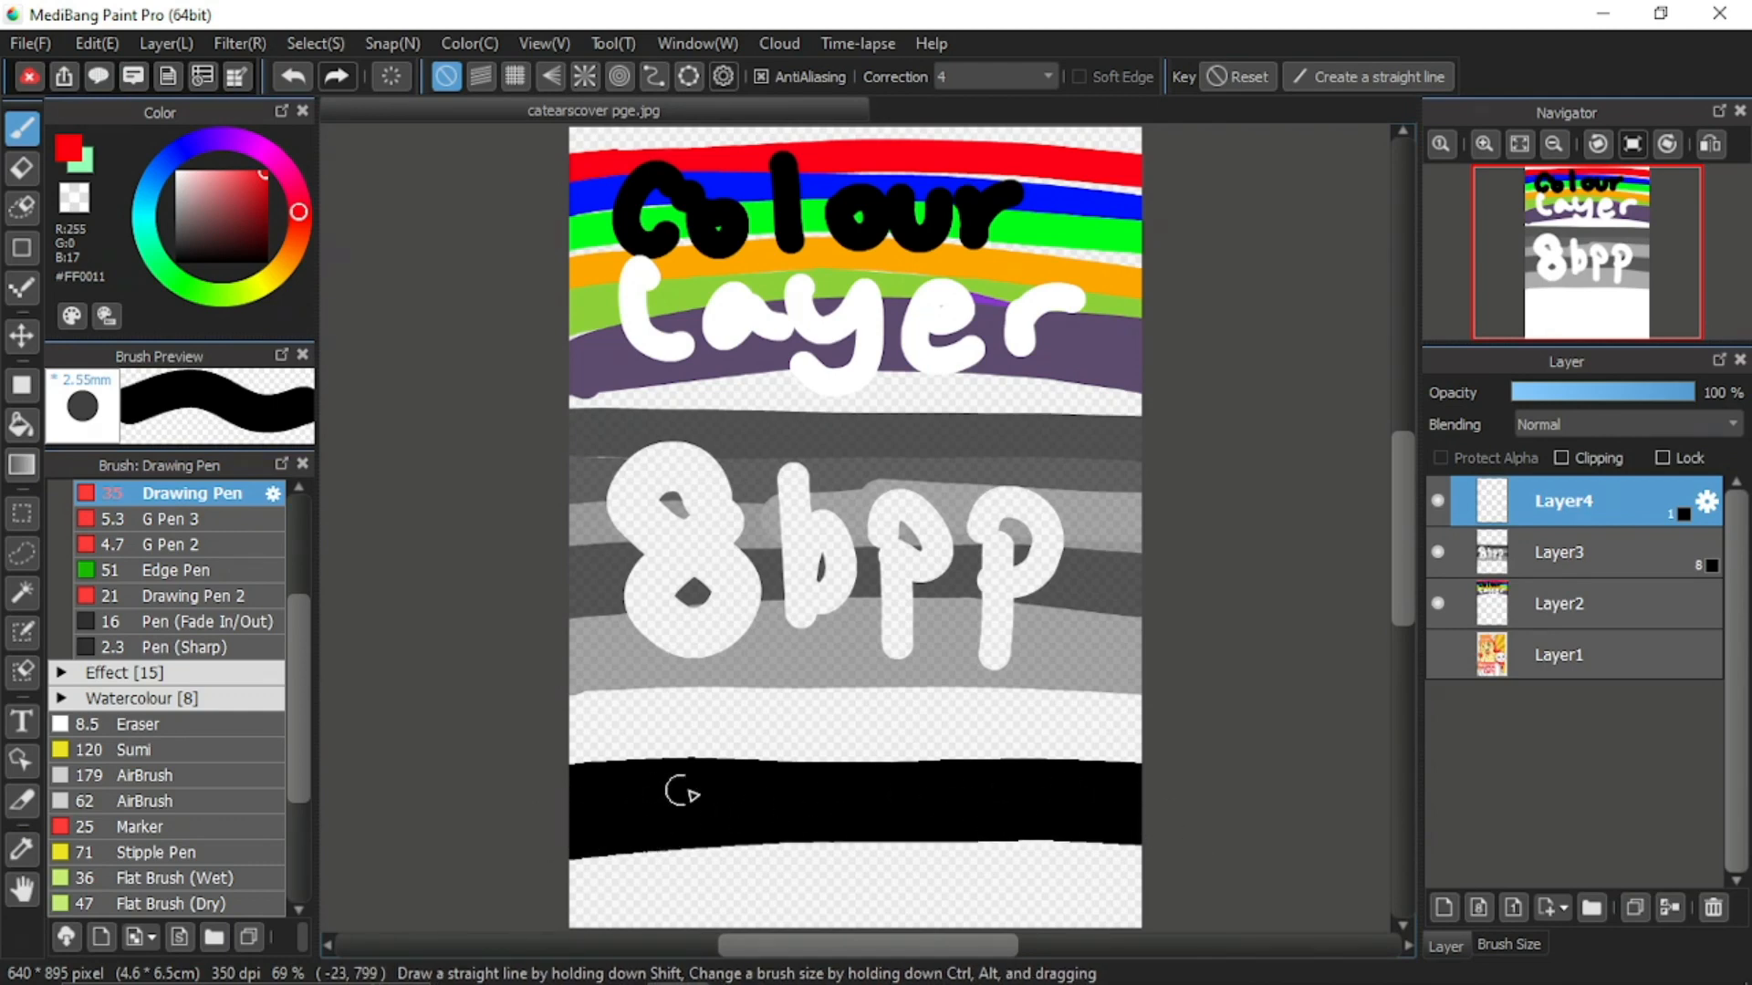
{"action": "left_click_drag", "start_coordinate": [1179, 785], "coordinate": [821, 618]}
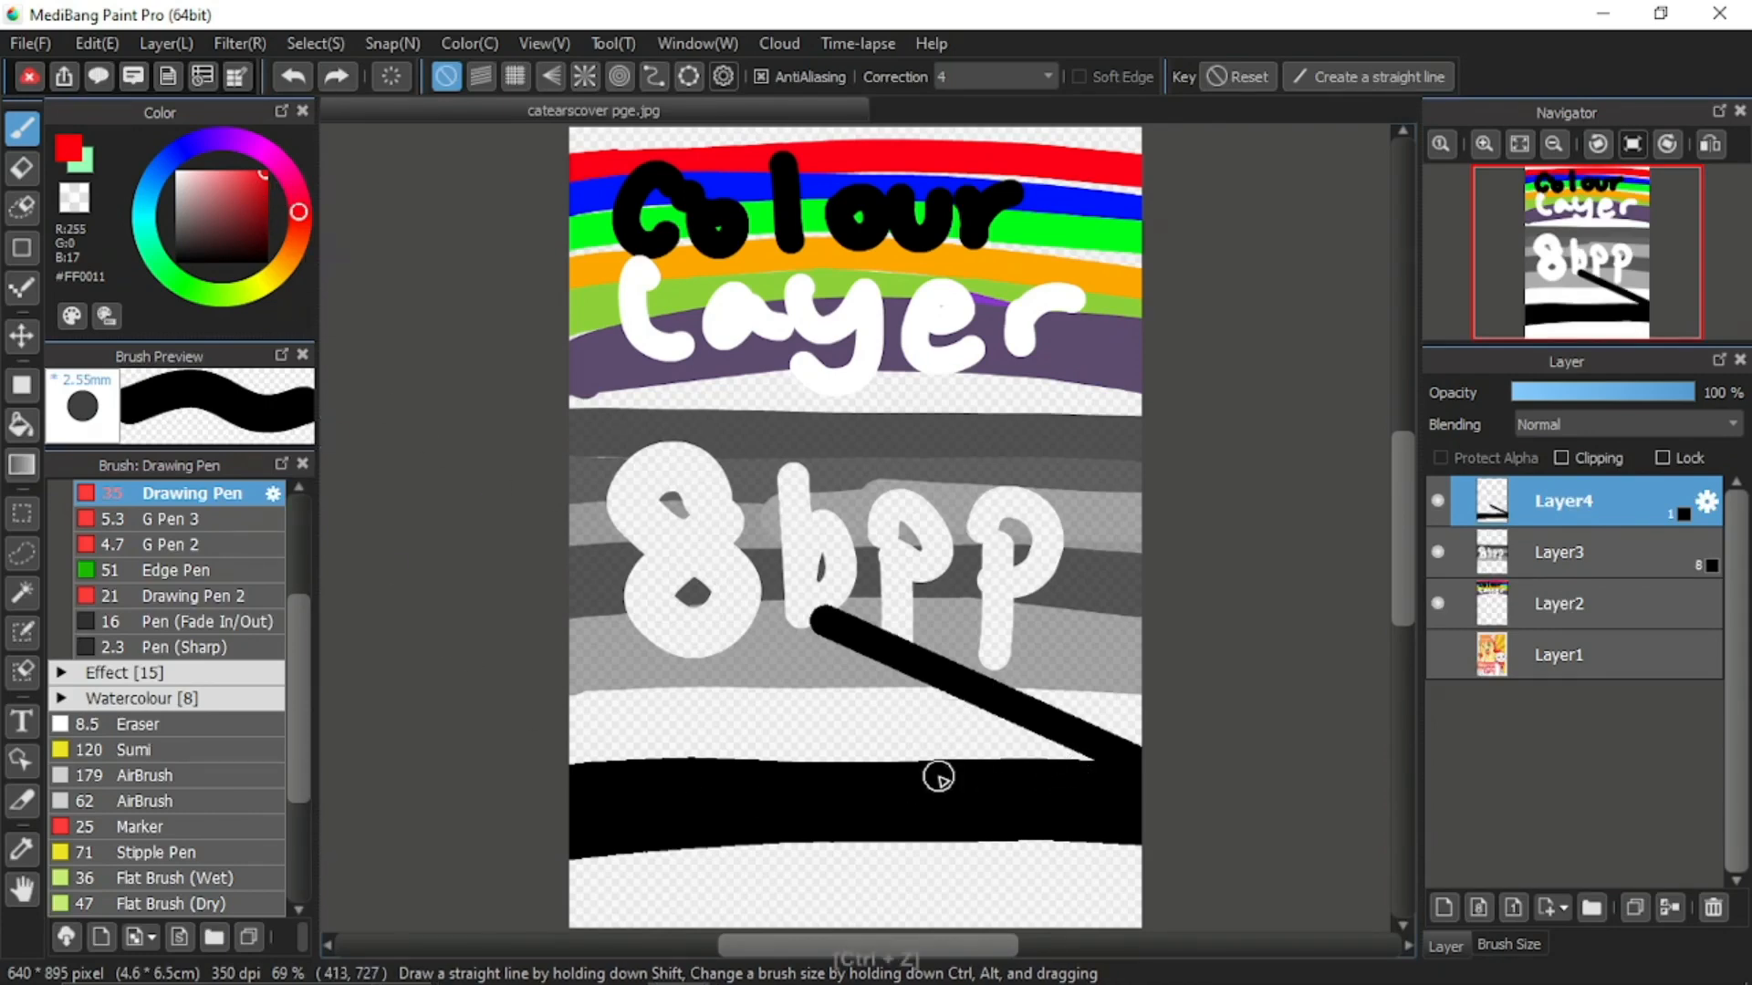
{"action": "key", "text": "ctrl+z"}
{"action": "key", "text": "ctrl+z"}
Paint another stripe in dark red (#280002) directly below the black stripe on the 1bpp layer
{"action": "left_click", "coordinate": [215, 173]}
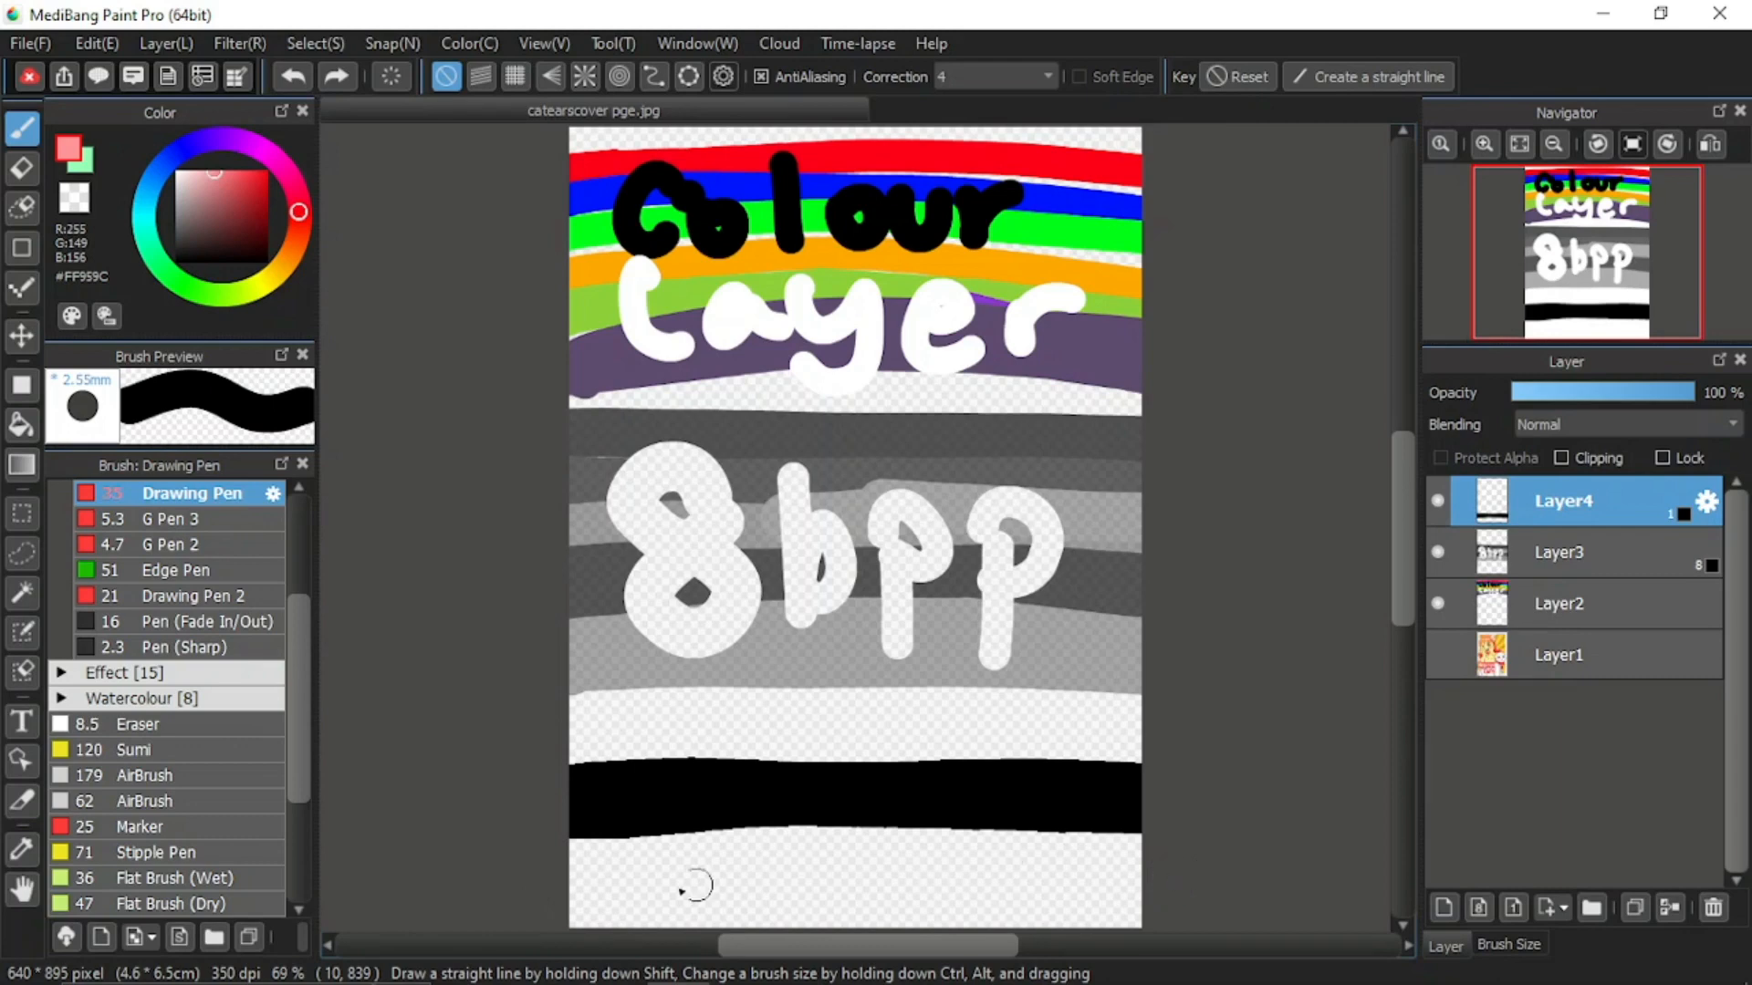
{"action": "left_click", "coordinate": [265, 244]}
{"action": "left_click_drag", "start_coordinate": [281, 245], "coordinate": [279, 248]}
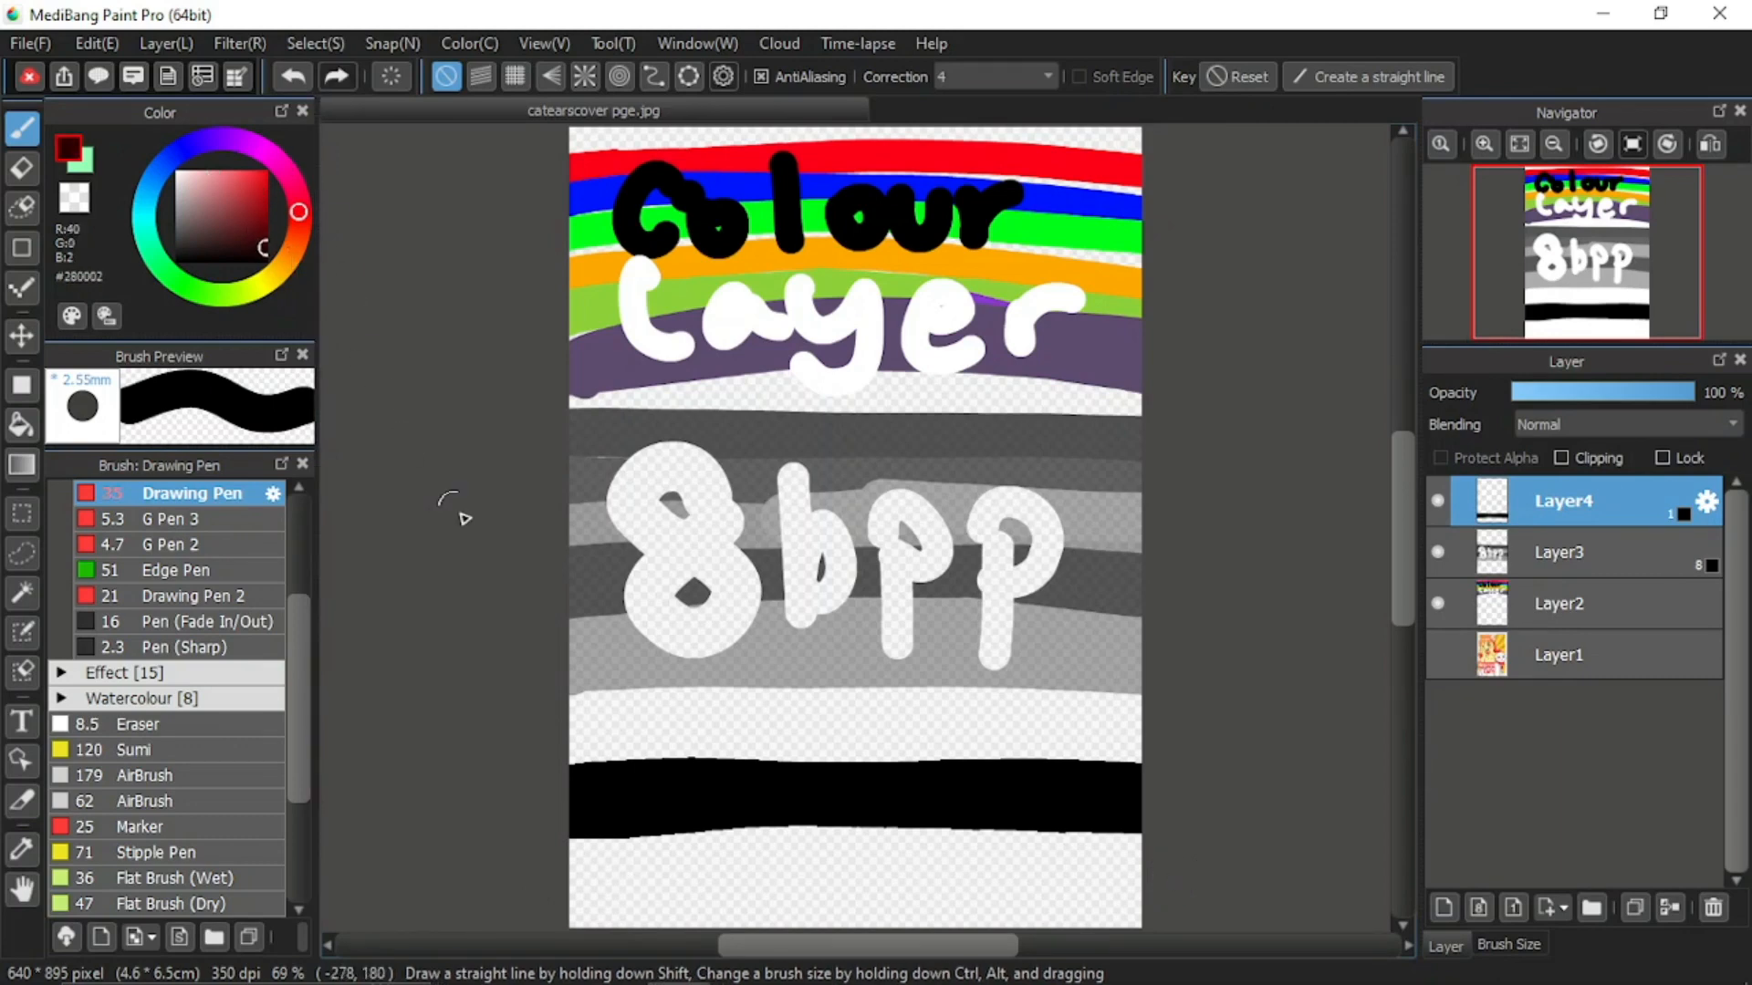
{"action": "mouse_move", "coordinate": [571, 853]}
{"action": "left_mouse_down"}
{"action": "mouse_move", "coordinate": [1136, 847]}
{"action": "mouse_move", "coordinate": [792, 832]}
{"action": "mouse_move", "coordinate": [613, 869]}
{"action": "mouse_move", "coordinate": [1141, 871]}
{"action": "mouse_move", "coordinate": [610, 884]}
{"action": "mouse_move", "coordinate": [1212, 868]}
{"action": "left_mouse_up"}
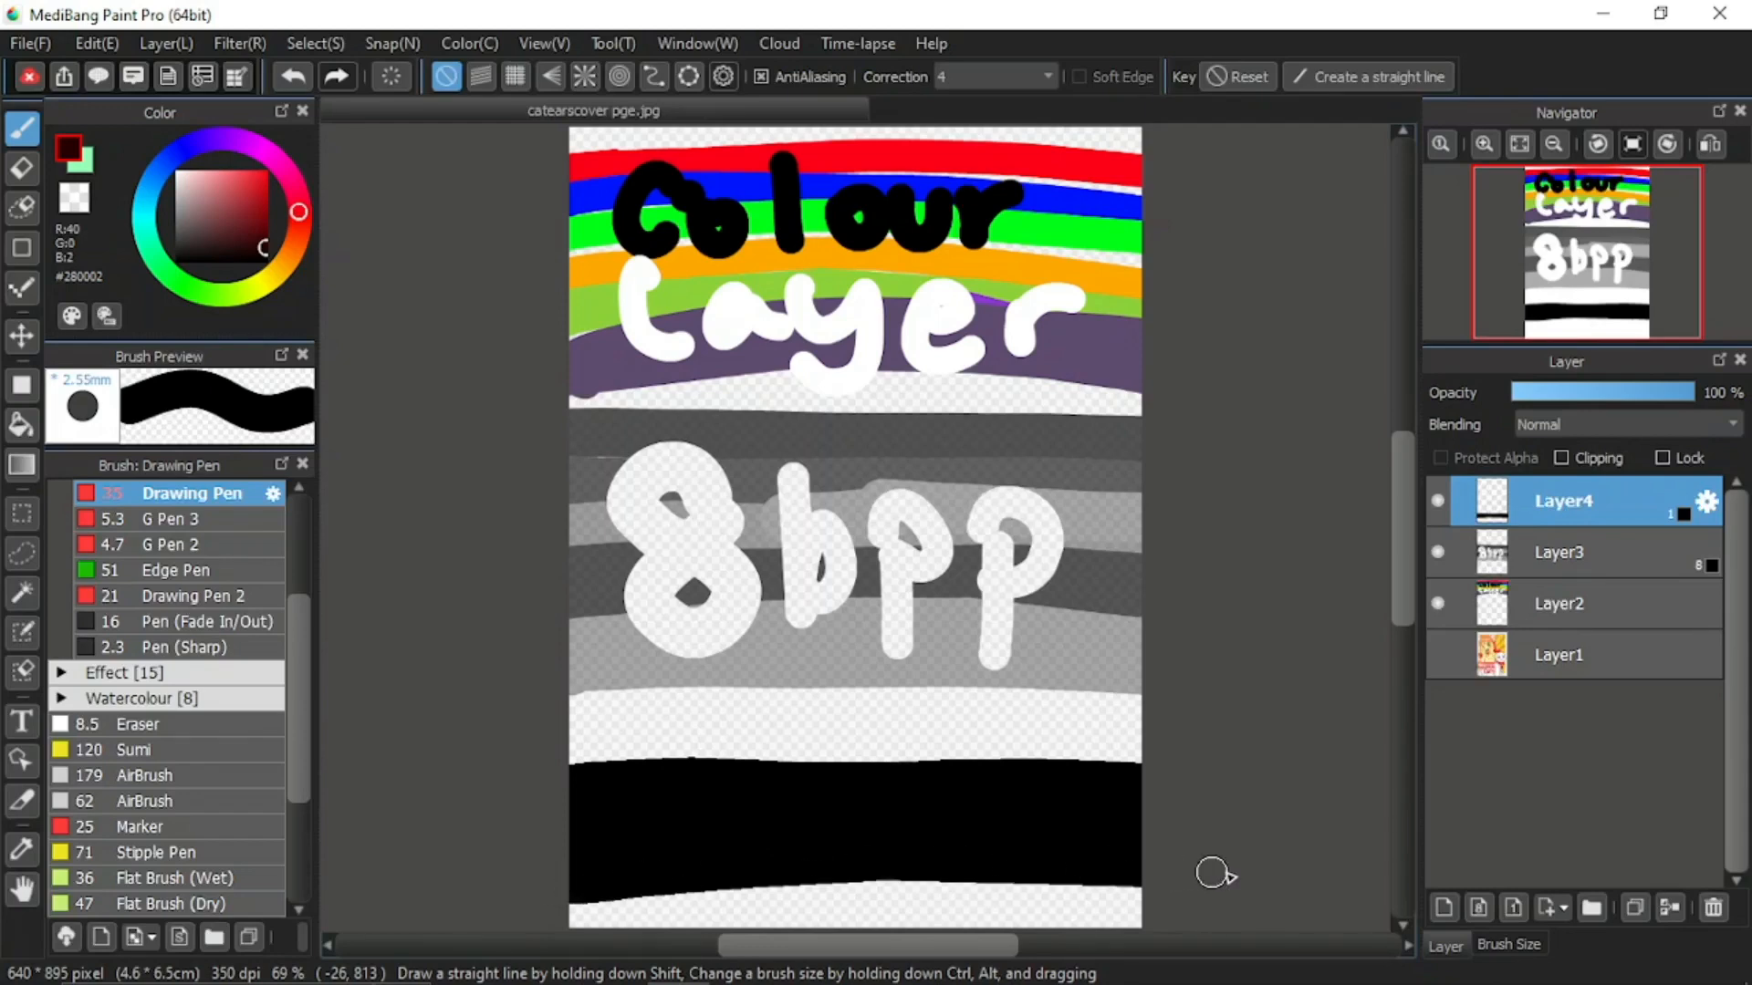
Handwrite "1bpp" in light pink (#FFC0C4) over the black stripe on the 1bpp layer and inspect the letter edges up close
{"action": "left_click", "coordinate": [201, 174]}
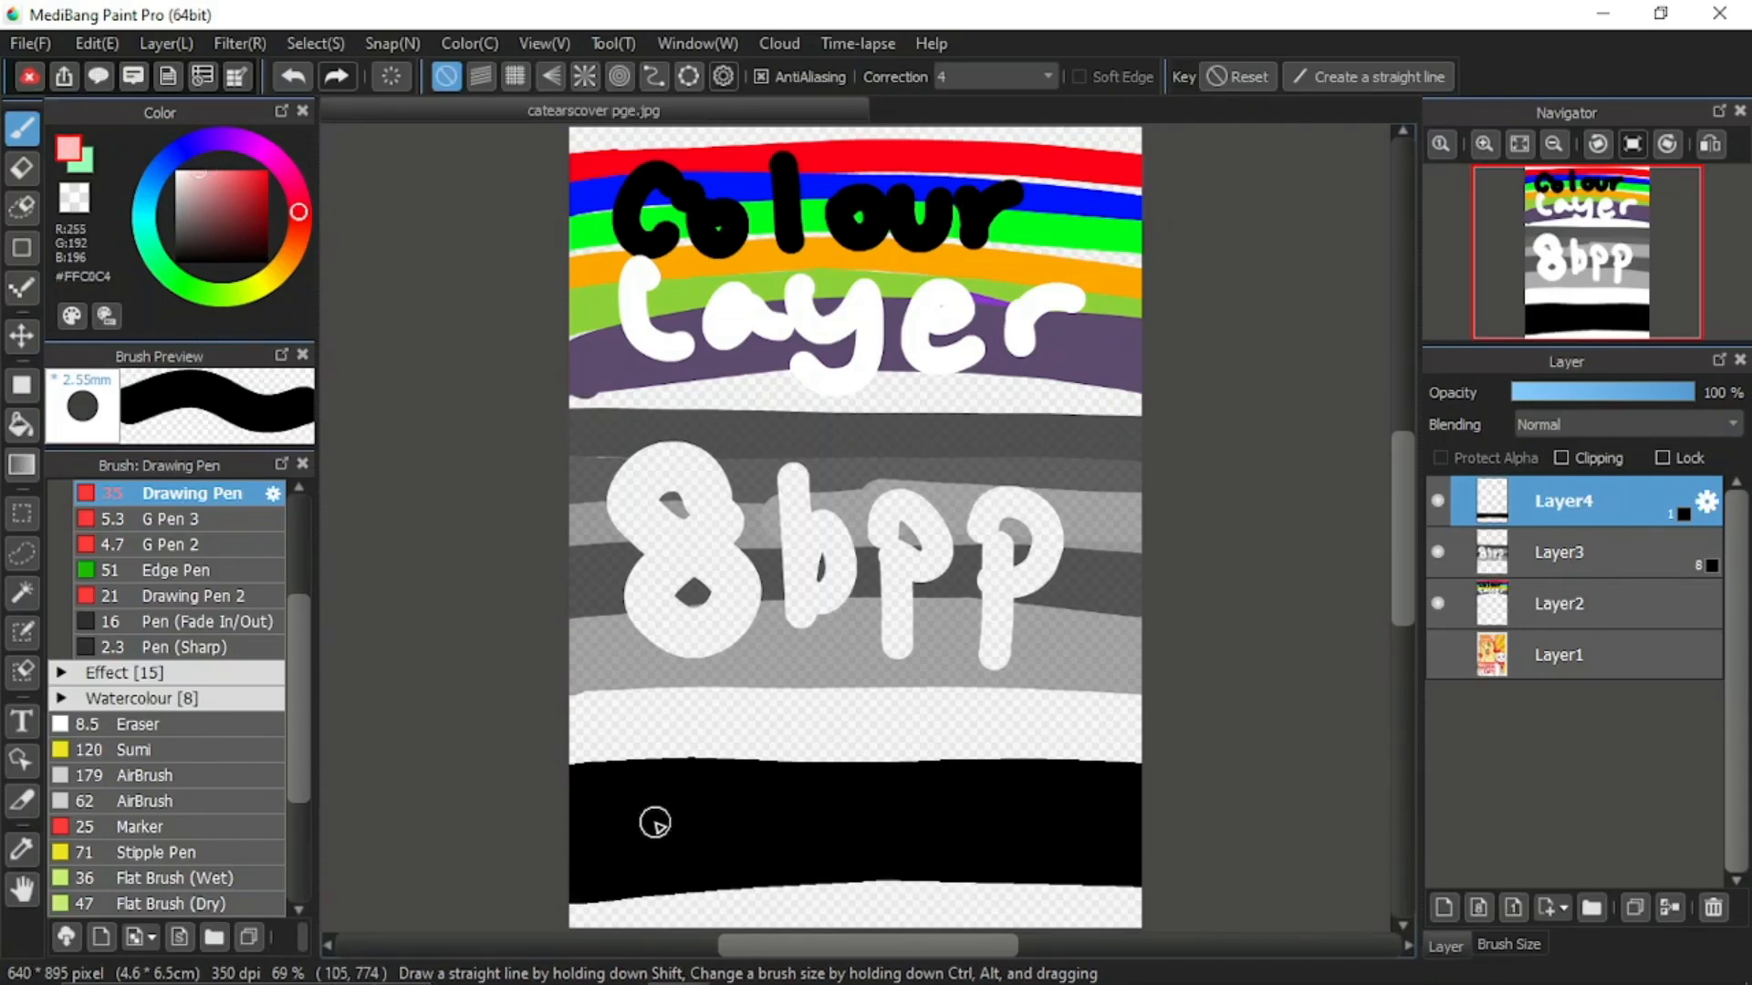
{"action": "mouse_move", "coordinate": [653, 817]}
{"action": "left_mouse_down"}
{"action": "mouse_move", "coordinate": [662, 855]}
{"action": "mouse_move", "coordinate": [632, 872]}
{"action": "mouse_move", "coordinate": [717, 878]}
{"action": "left_mouse_up"}
{"action": "mouse_move", "coordinate": [739, 785]}
{"action": "left_mouse_down"}
{"action": "mouse_move", "coordinate": [743, 848]}
{"action": "mouse_move", "coordinate": [812, 844]}
{"action": "mouse_move", "coordinate": [836, 878]}
{"action": "left_mouse_up"}
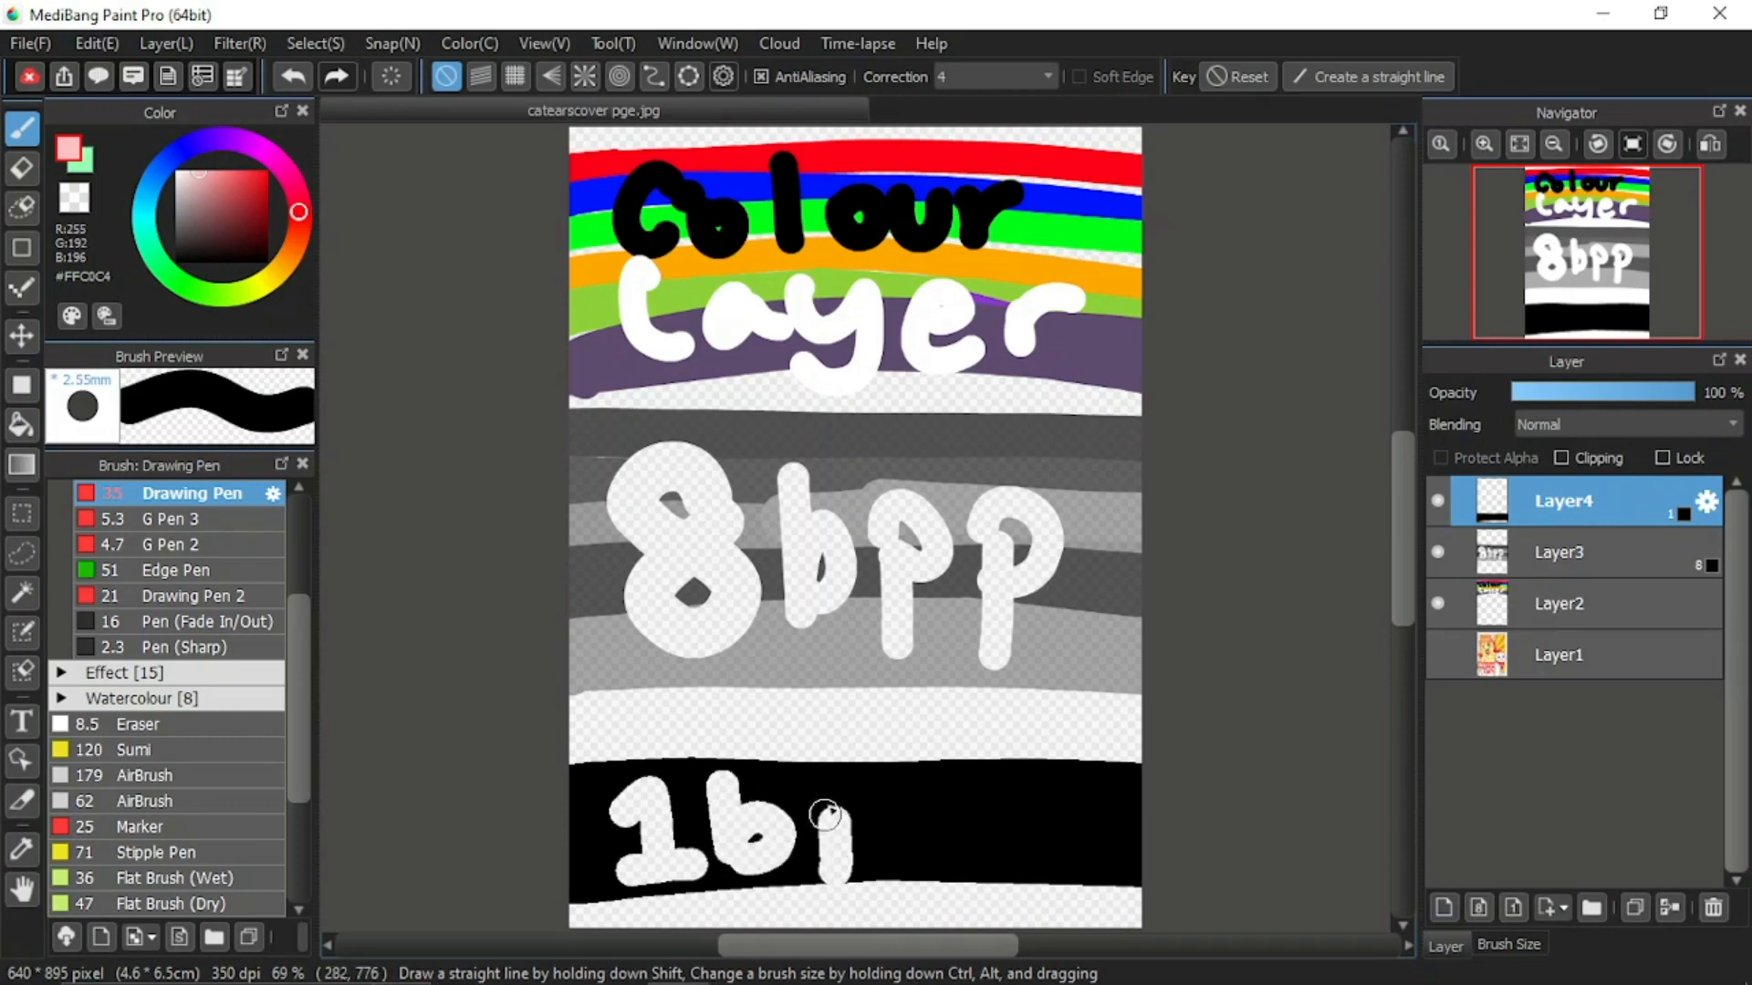
{"action": "left_click_drag", "start_coordinate": [836, 790], "coordinate": [853, 841]}
{"action": "mouse_move", "coordinate": [939, 795]}
{"action": "left_mouse_down"}
{"action": "mouse_move", "coordinate": [943, 878]}
{"action": "mouse_move", "coordinate": [953, 844]}
{"action": "left_mouse_up"}
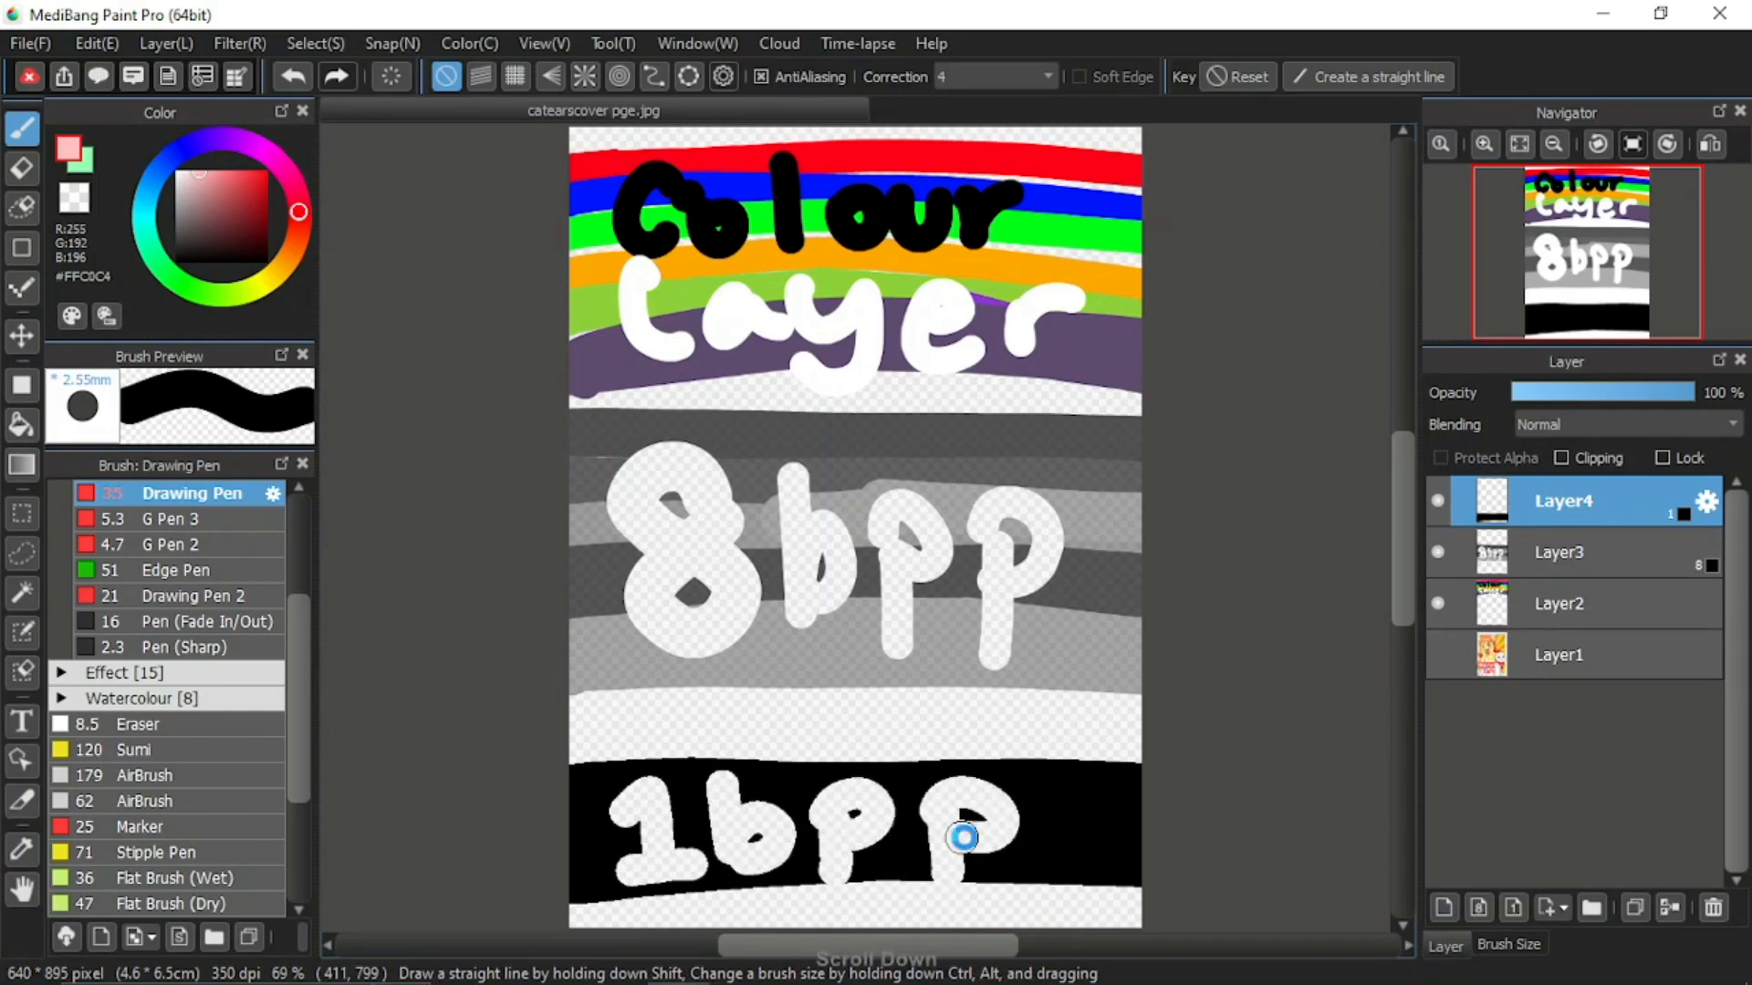
{"action": "scroll", "coordinate": [962, 833], "scroll_direction": "down", "scroll_amount": 5}
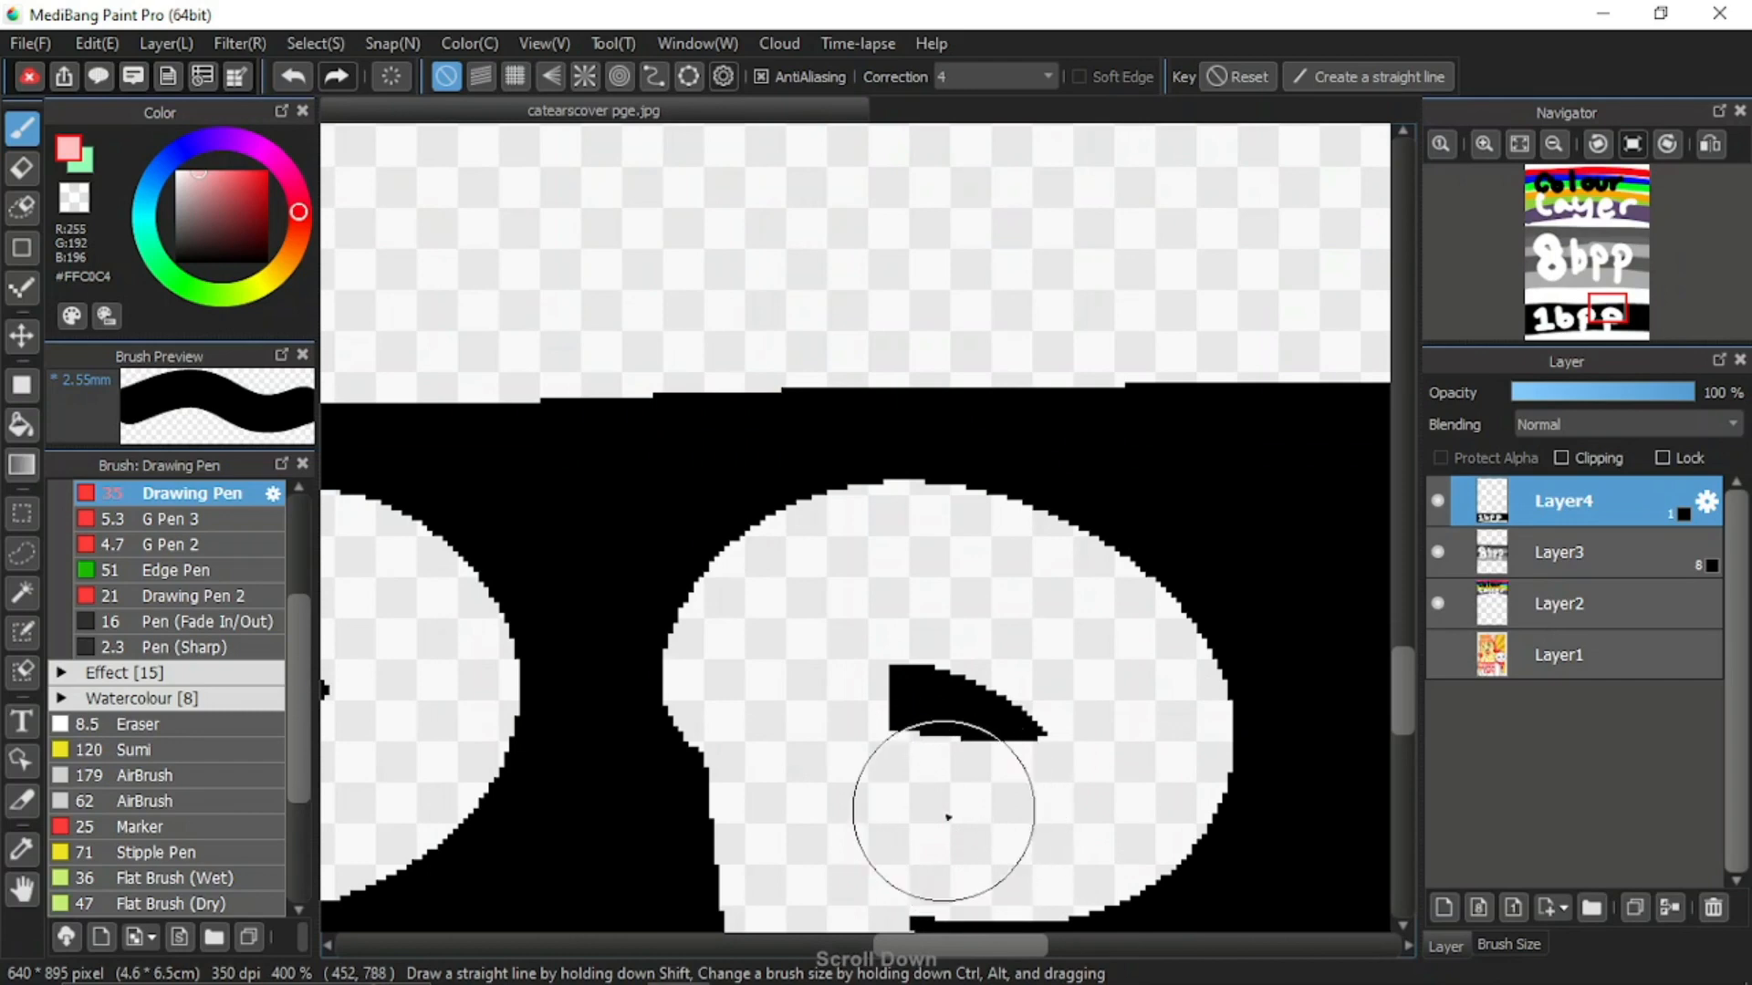
{"action": "left_click", "coordinate": [1519, 143]}
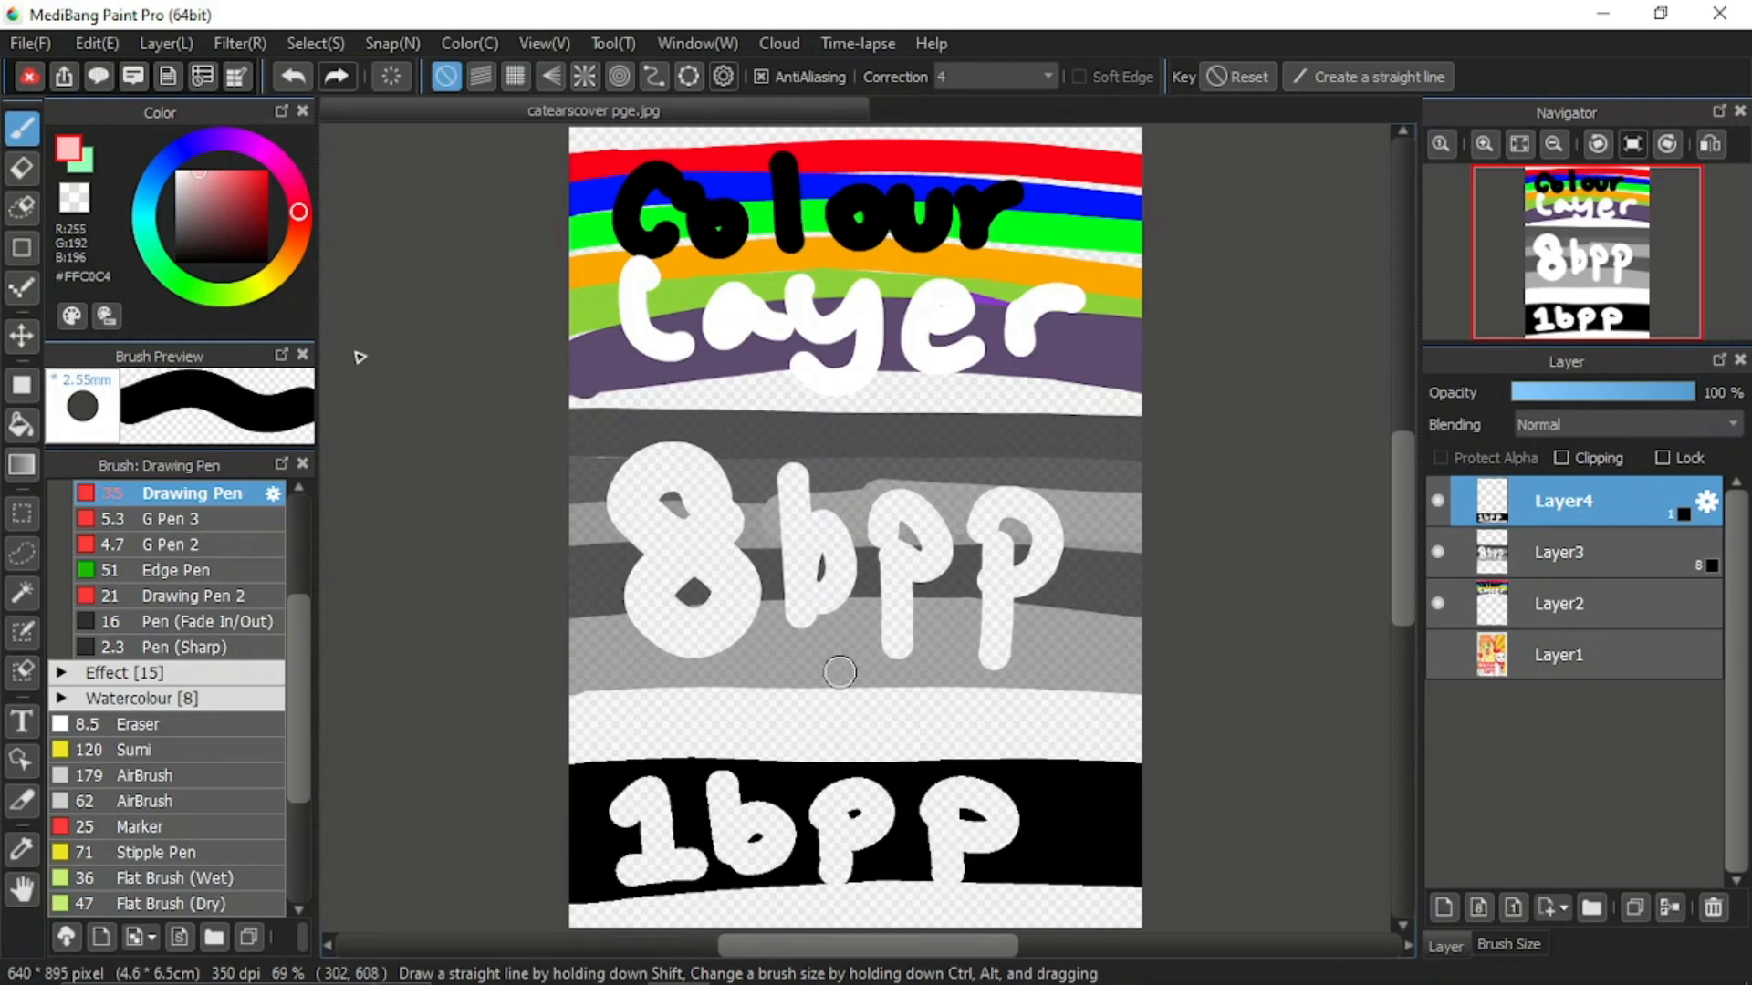
Set the brush colour to red (#FF0011) and hide the painted stripe layers so that only the cover artwork on Layer1 is shown
{"action": "left_click_drag", "start_coordinate": [234, 181], "coordinate": [292, 164]}
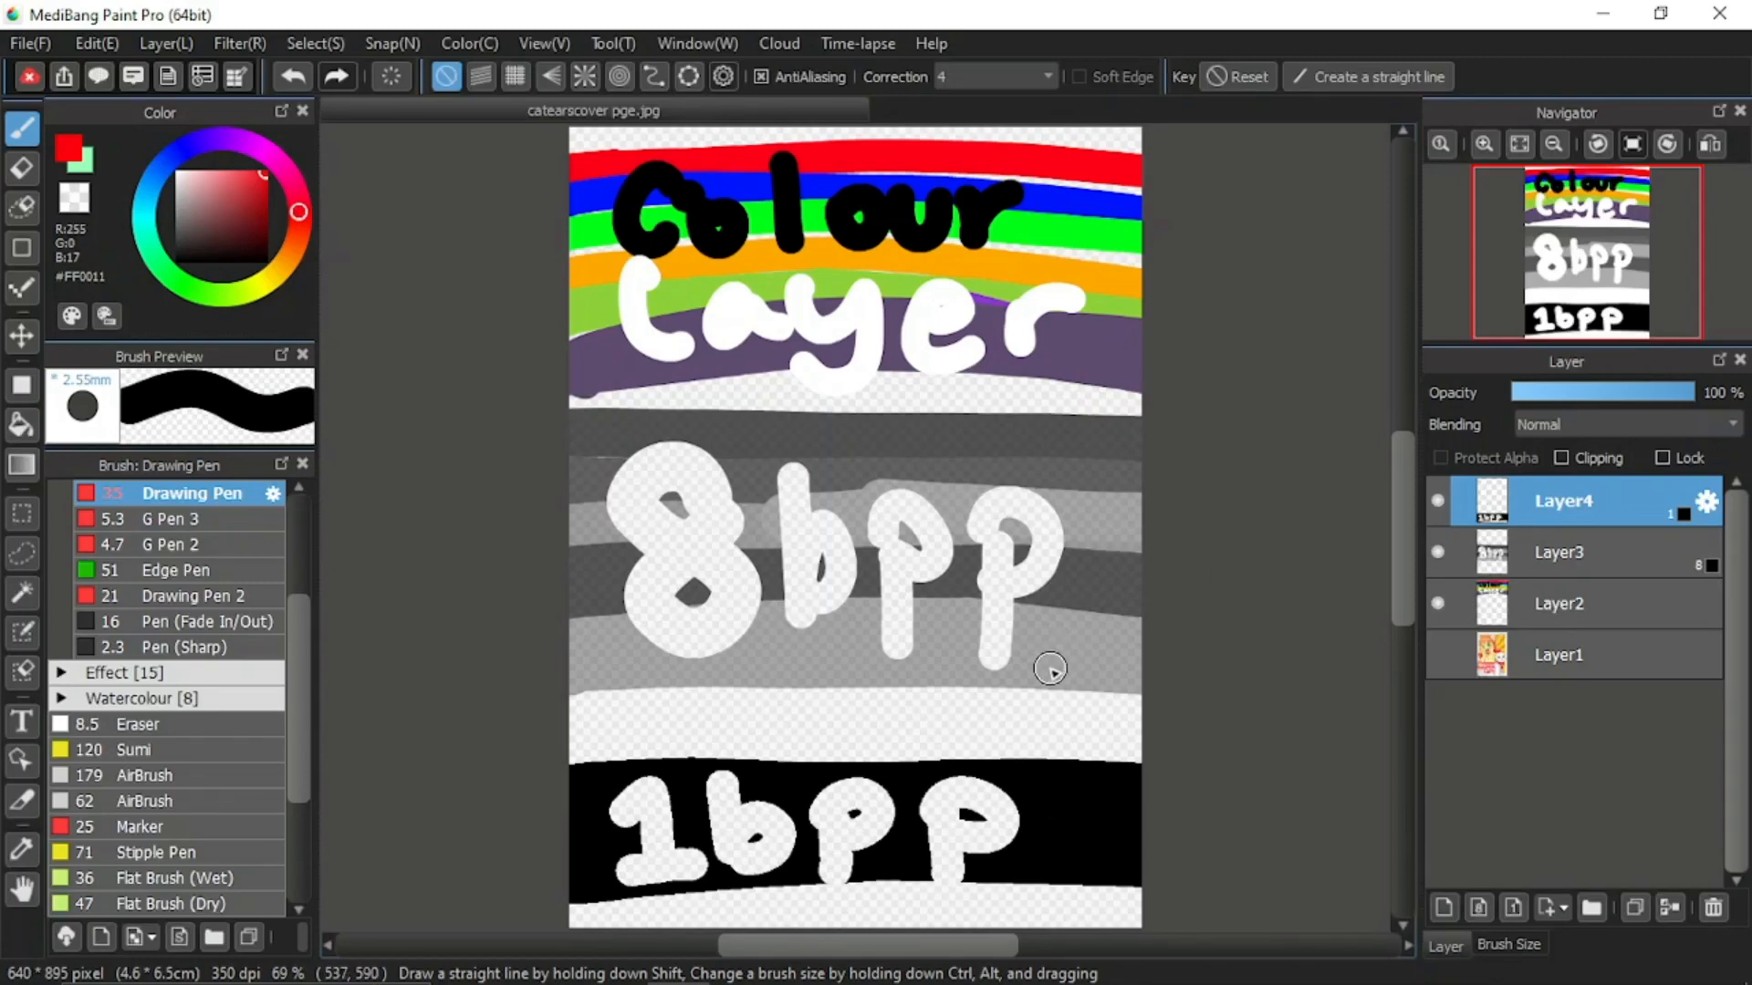
{"action": "left_click_drag", "start_coordinate": [1438, 491], "coordinate": [1439, 680]}
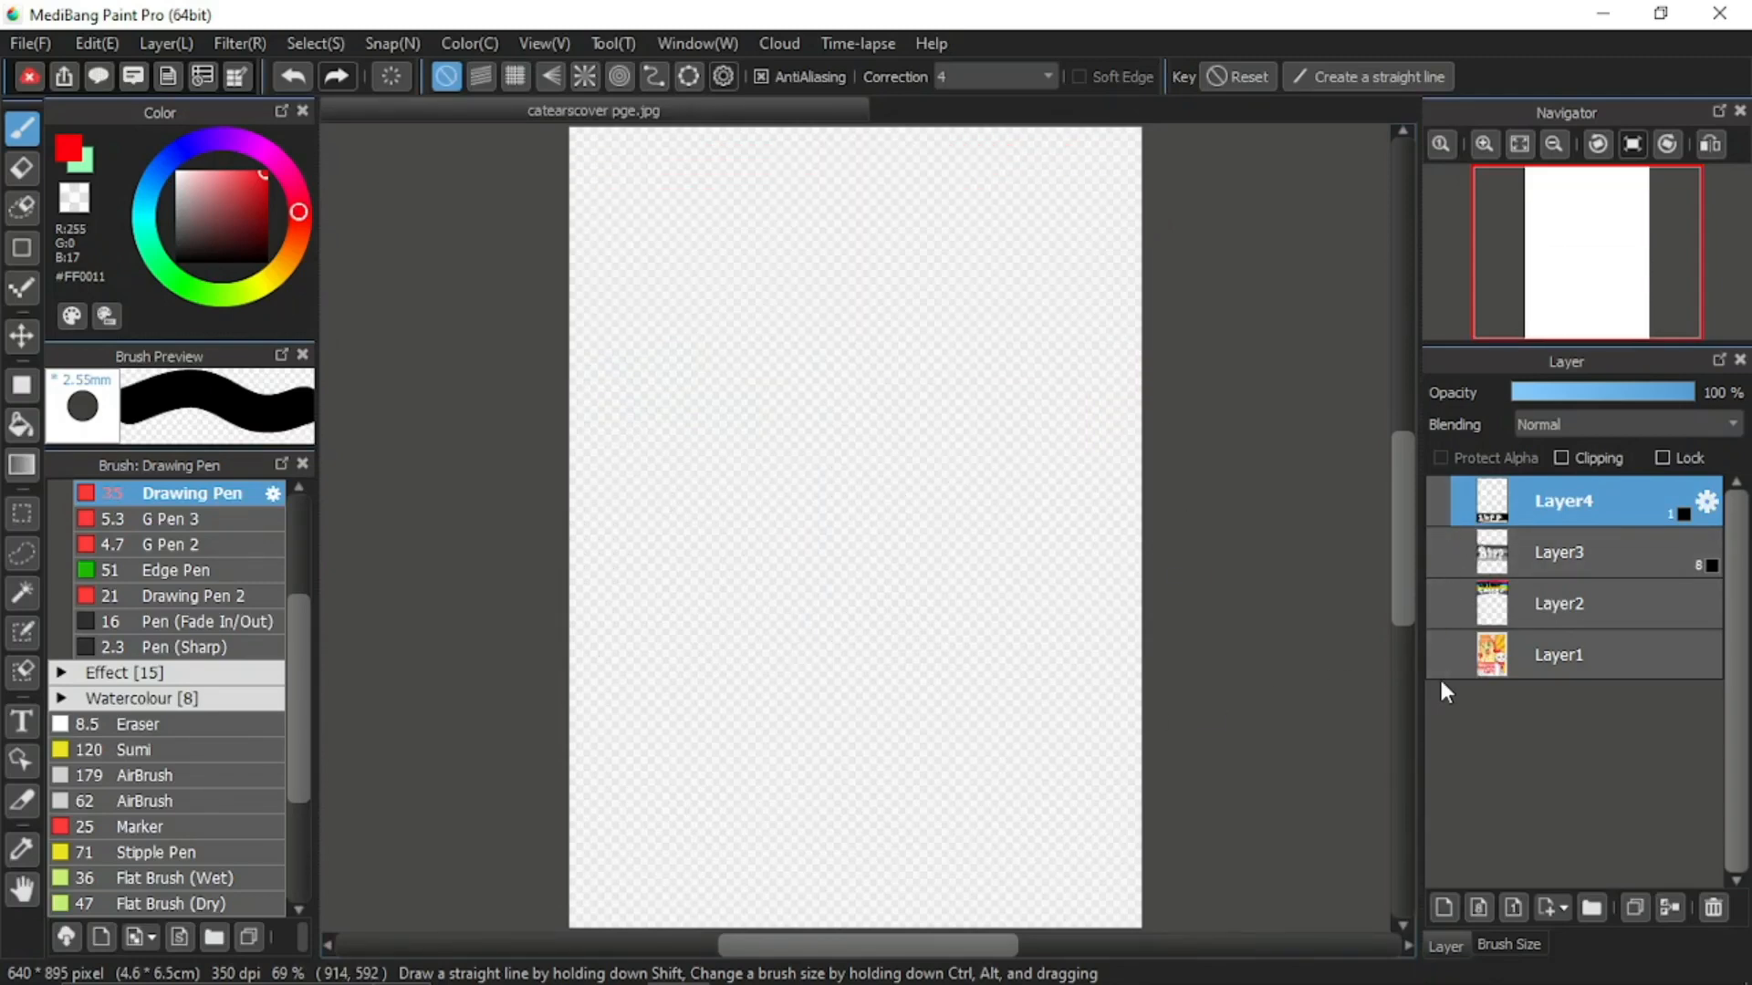
{"action": "left_click", "coordinate": [1573, 666]}
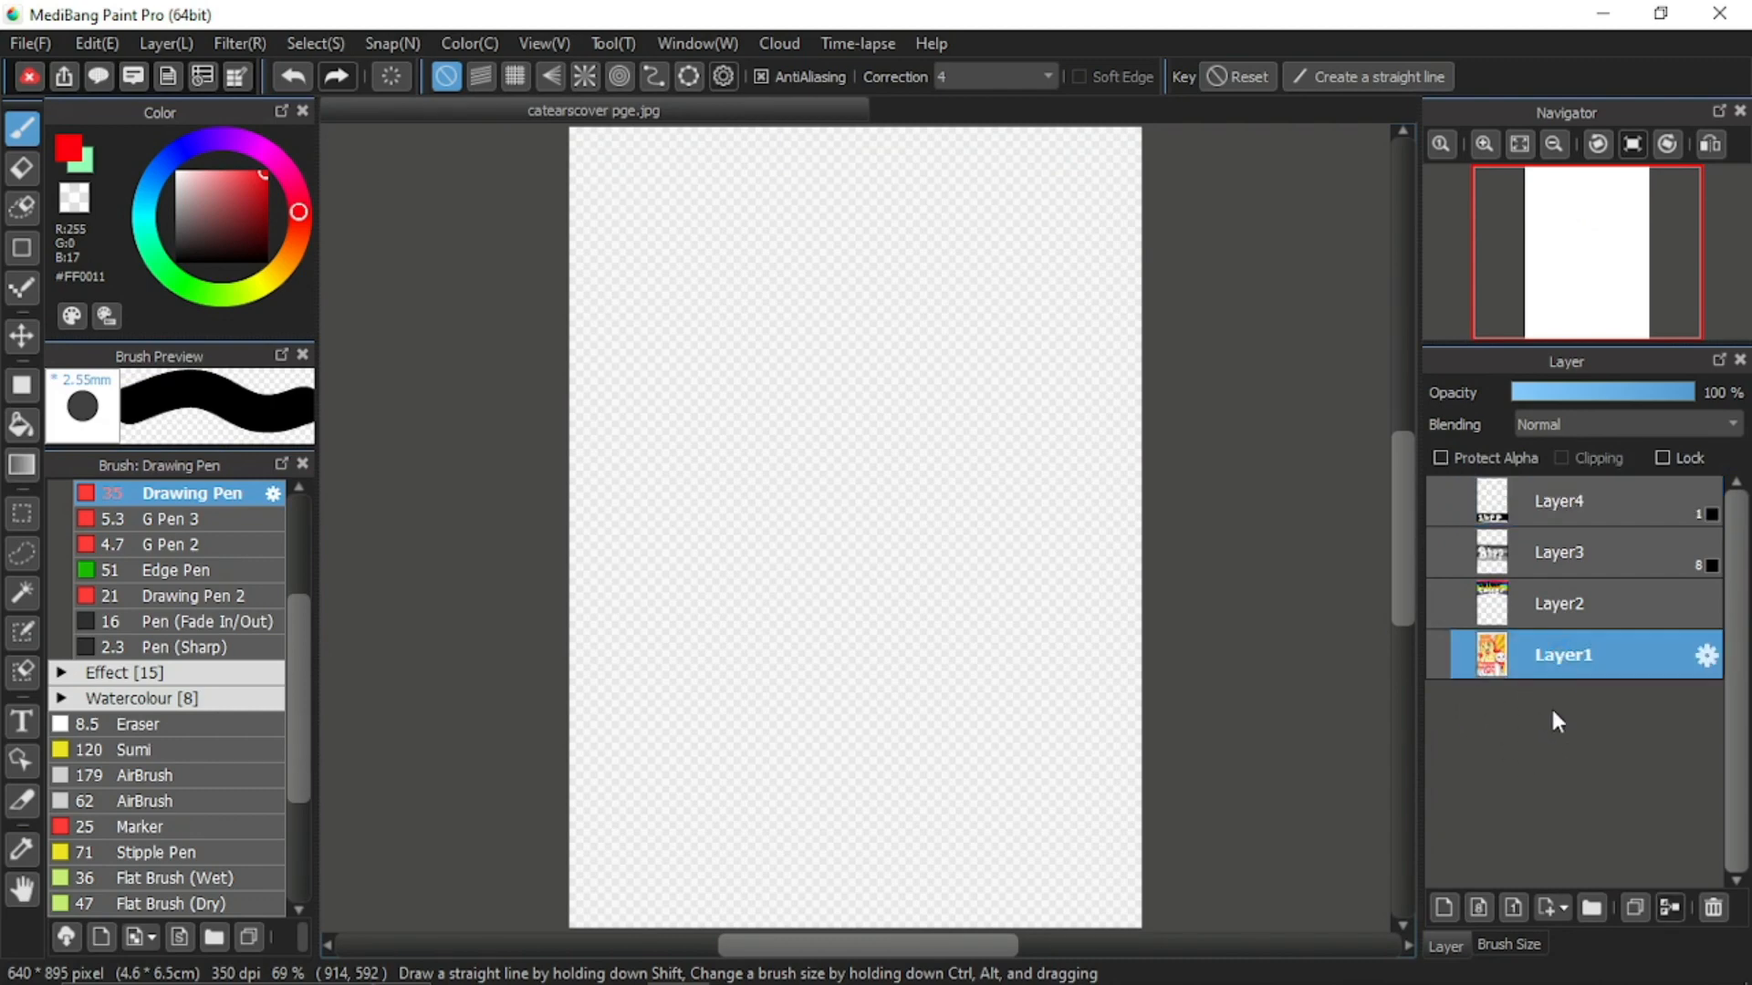
{"action": "left_click", "coordinate": [1437, 655]}
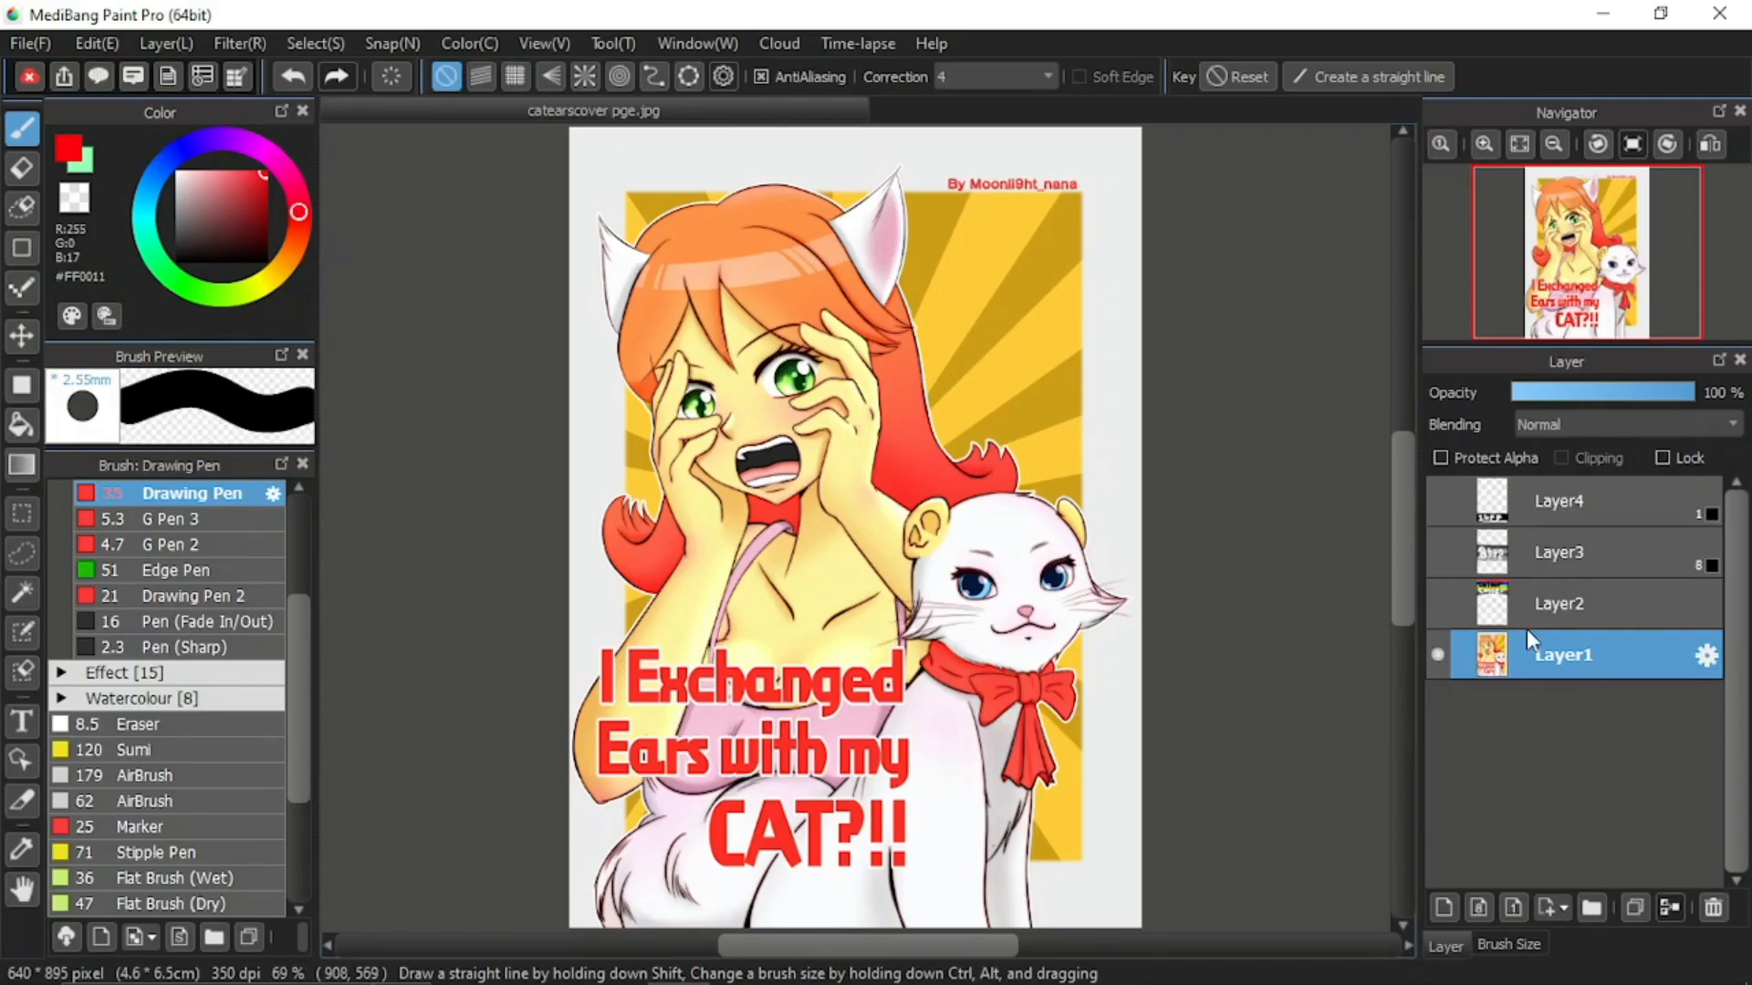
Duplicate the cover artwork layer, hide the upper copy, and convert the lower copy to an 8 bit layer
{"action": "left_click", "coordinate": [1634, 906]}
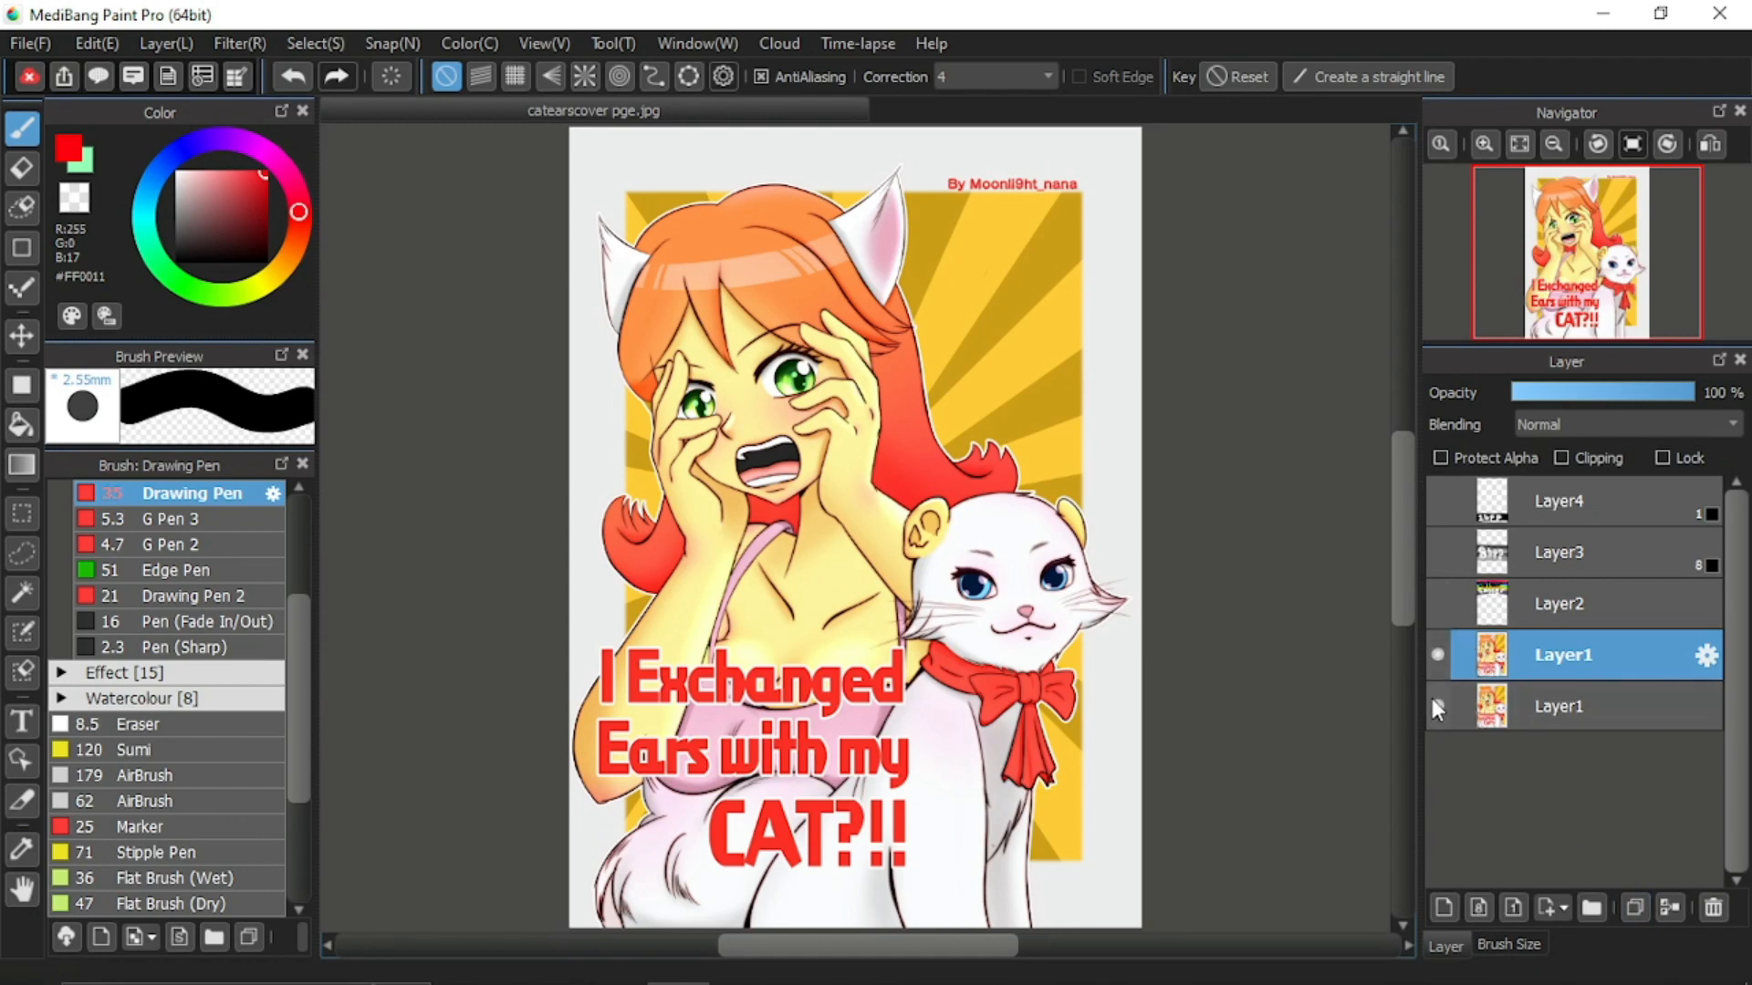
{"action": "left_click", "coordinate": [1580, 714]}
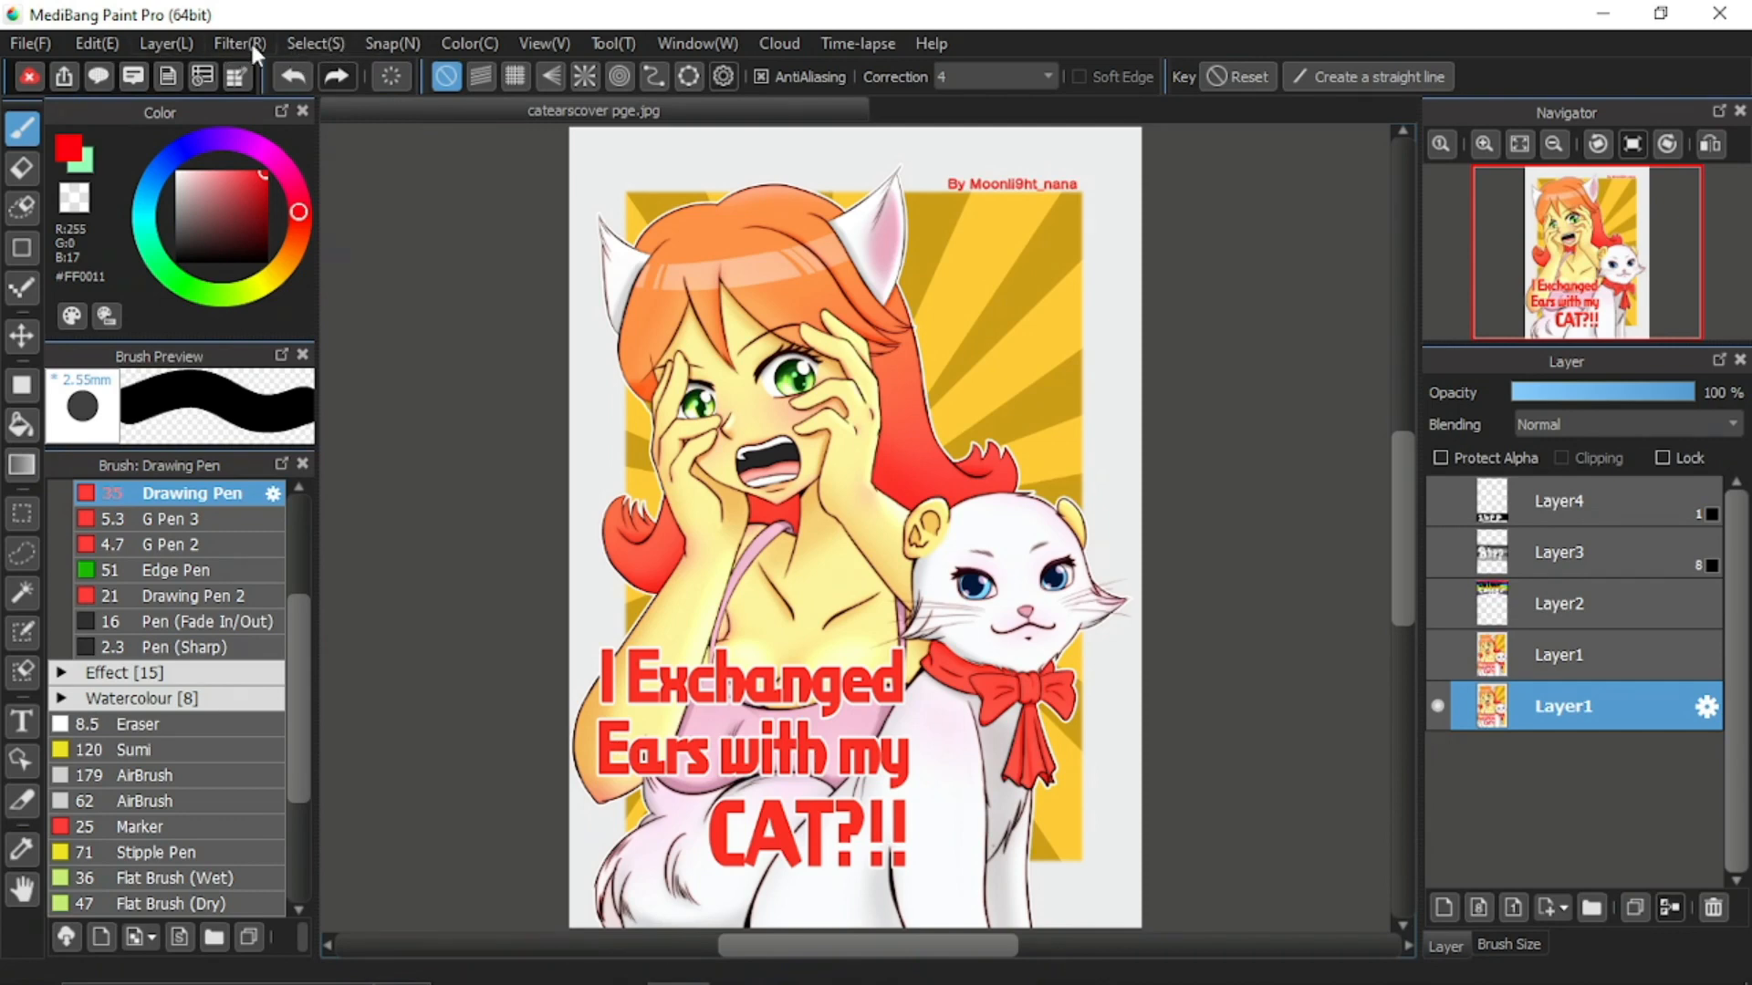
{"action": "left_click", "coordinate": [166, 43]}
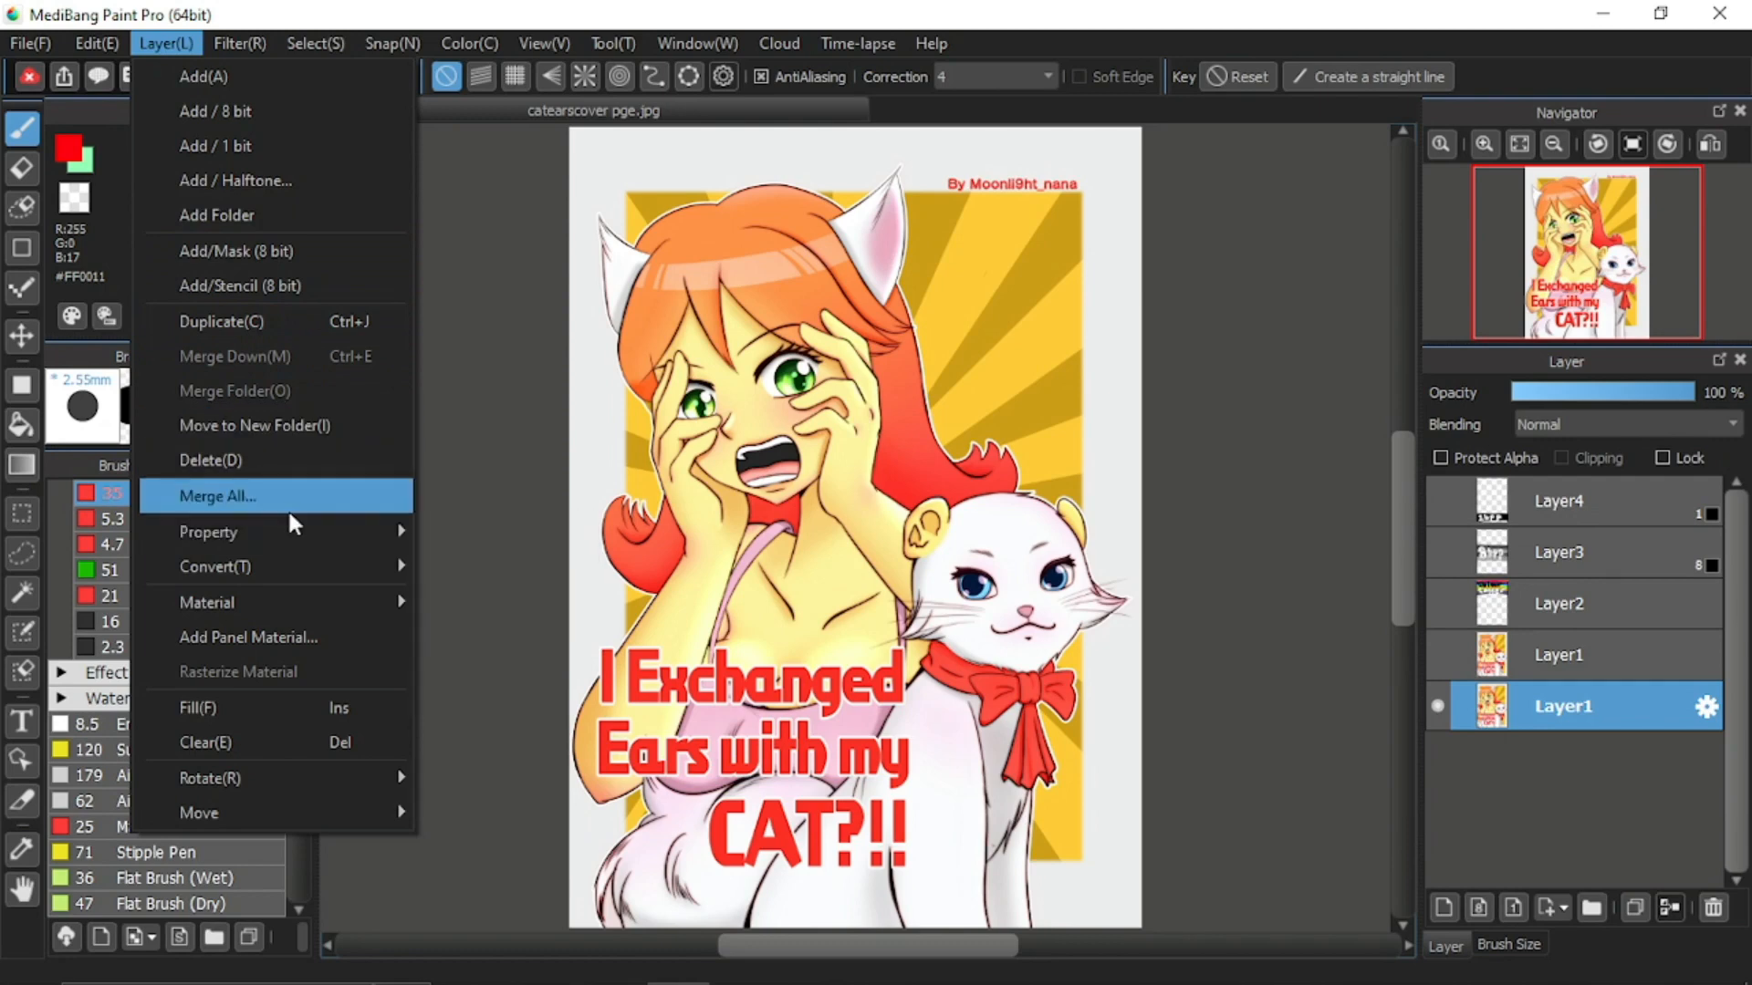
{"action": "mouse_move", "coordinate": [245, 567]}
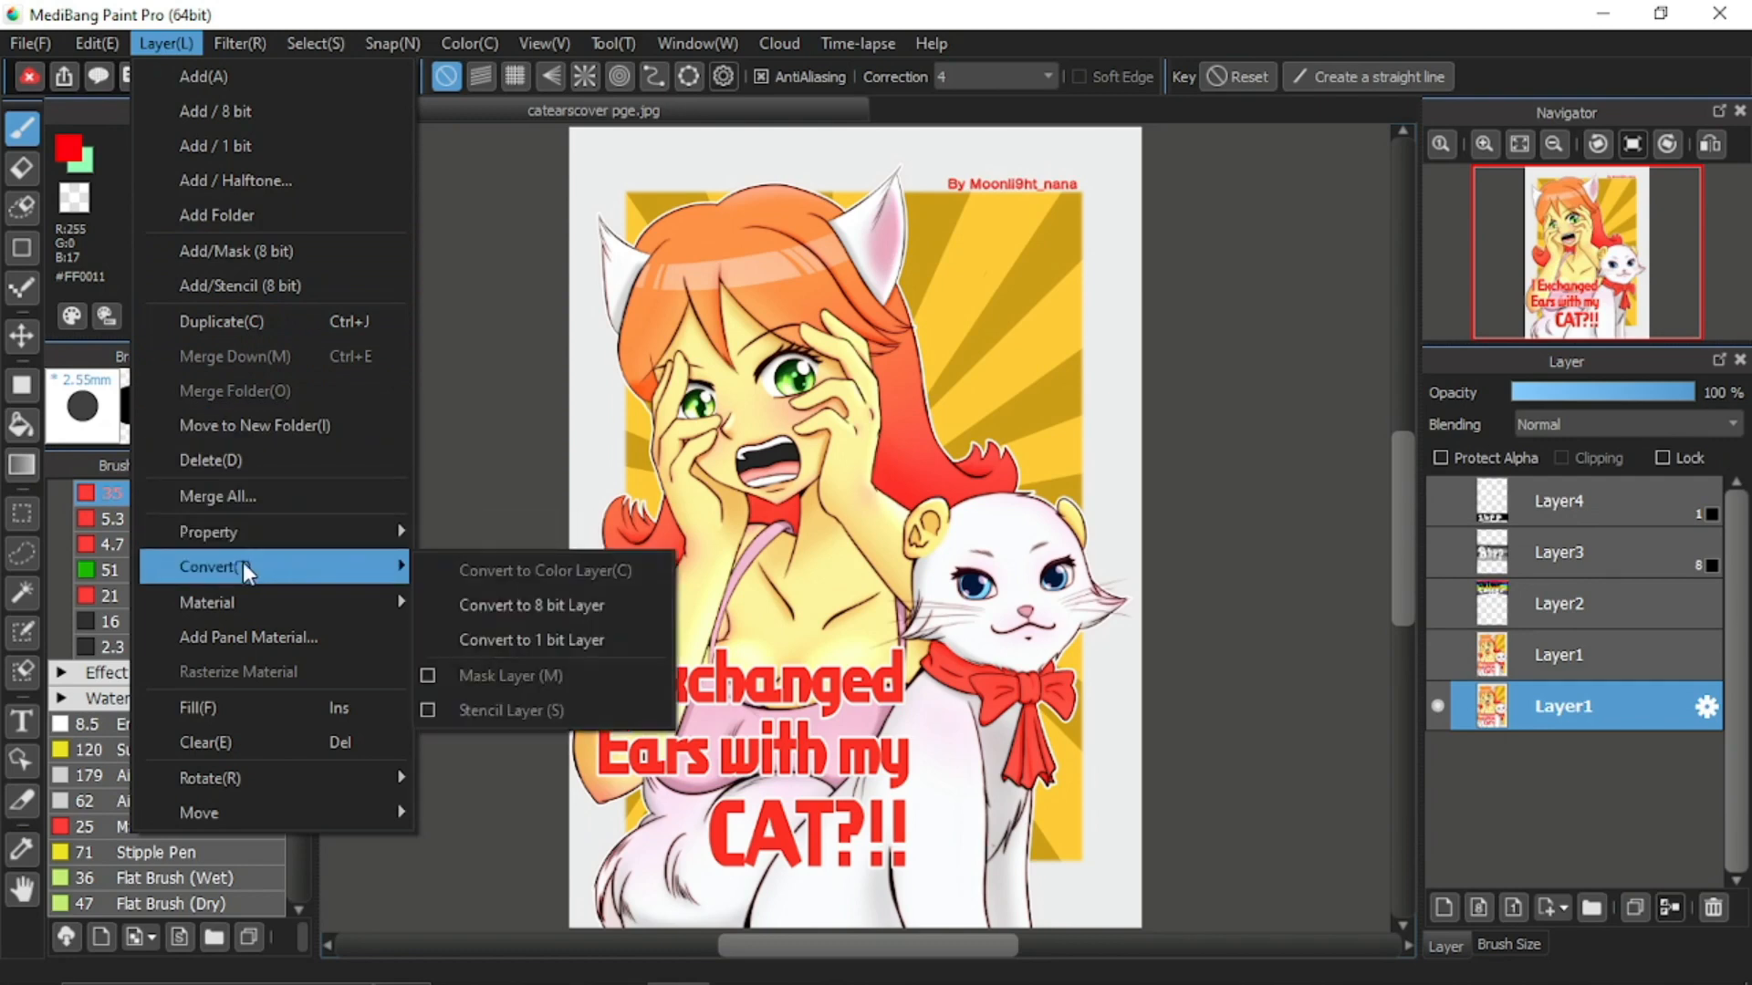
{"action": "left_click", "coordinate": [458, 609]}
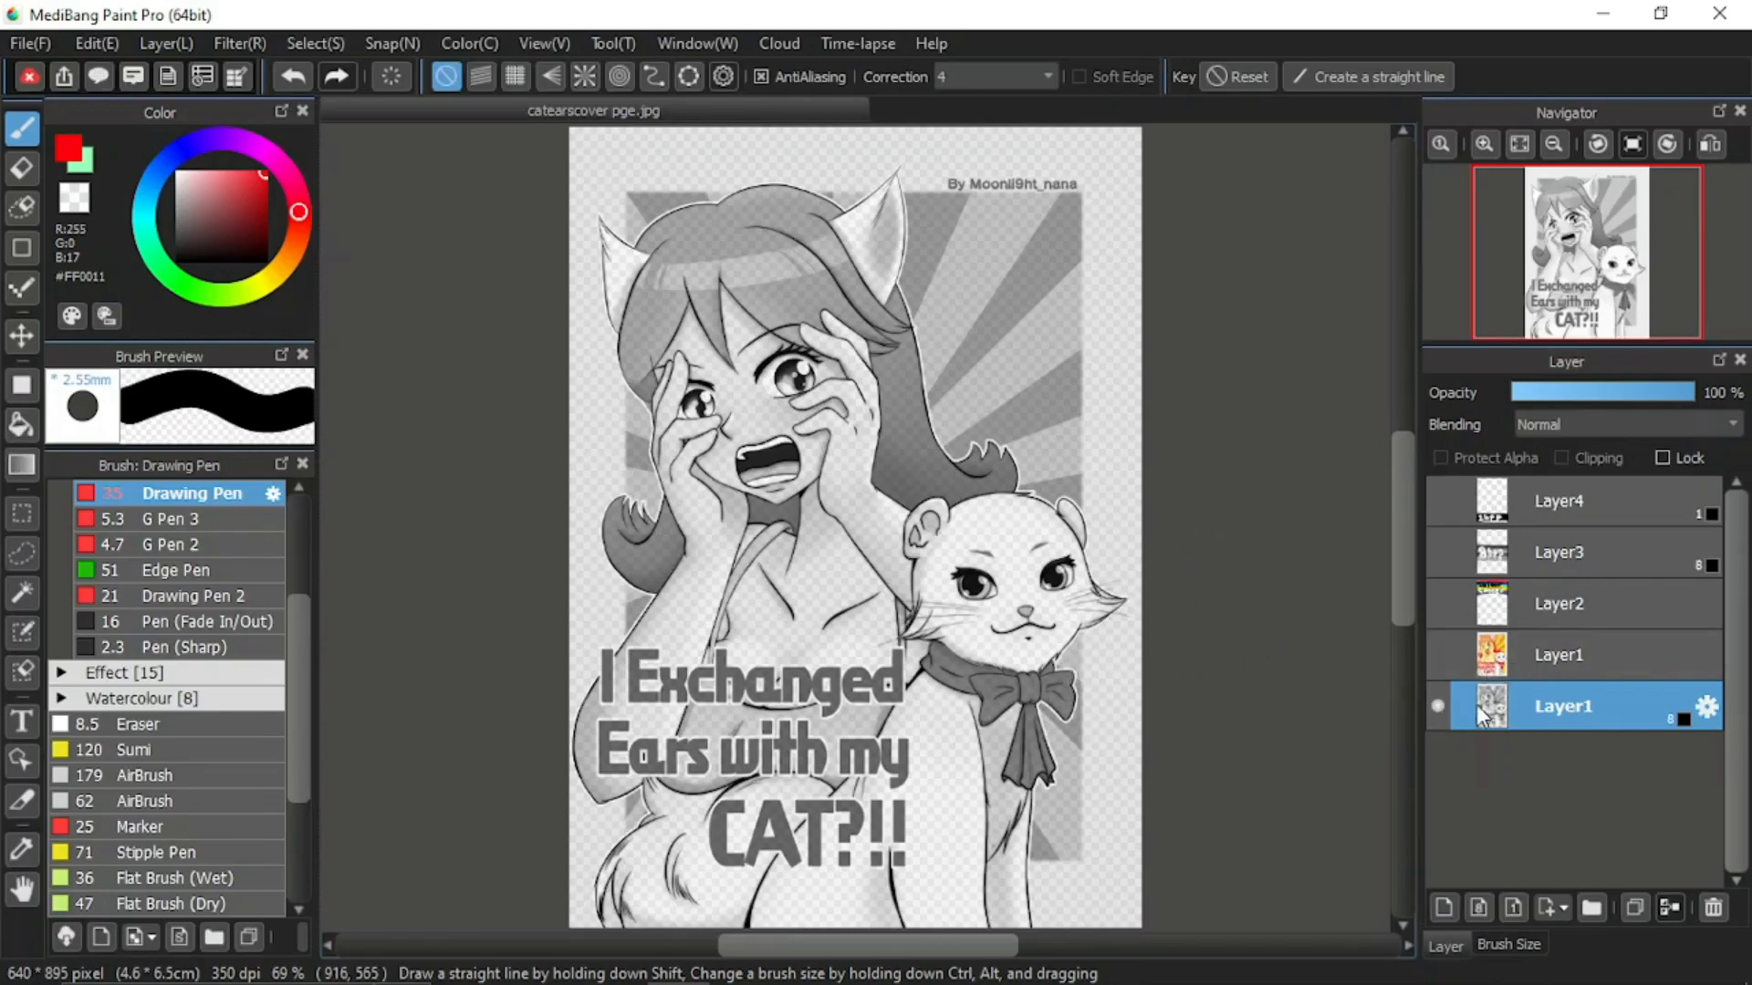
Hide the 8 bit cover, duplicate the colour cover layer, and place a visible colour copy at the bottom of the layer stack
{"action": "left_click", "coordinate": [1436, 705]}
{"action": "left_click", "coordinate": [1551, 665]}
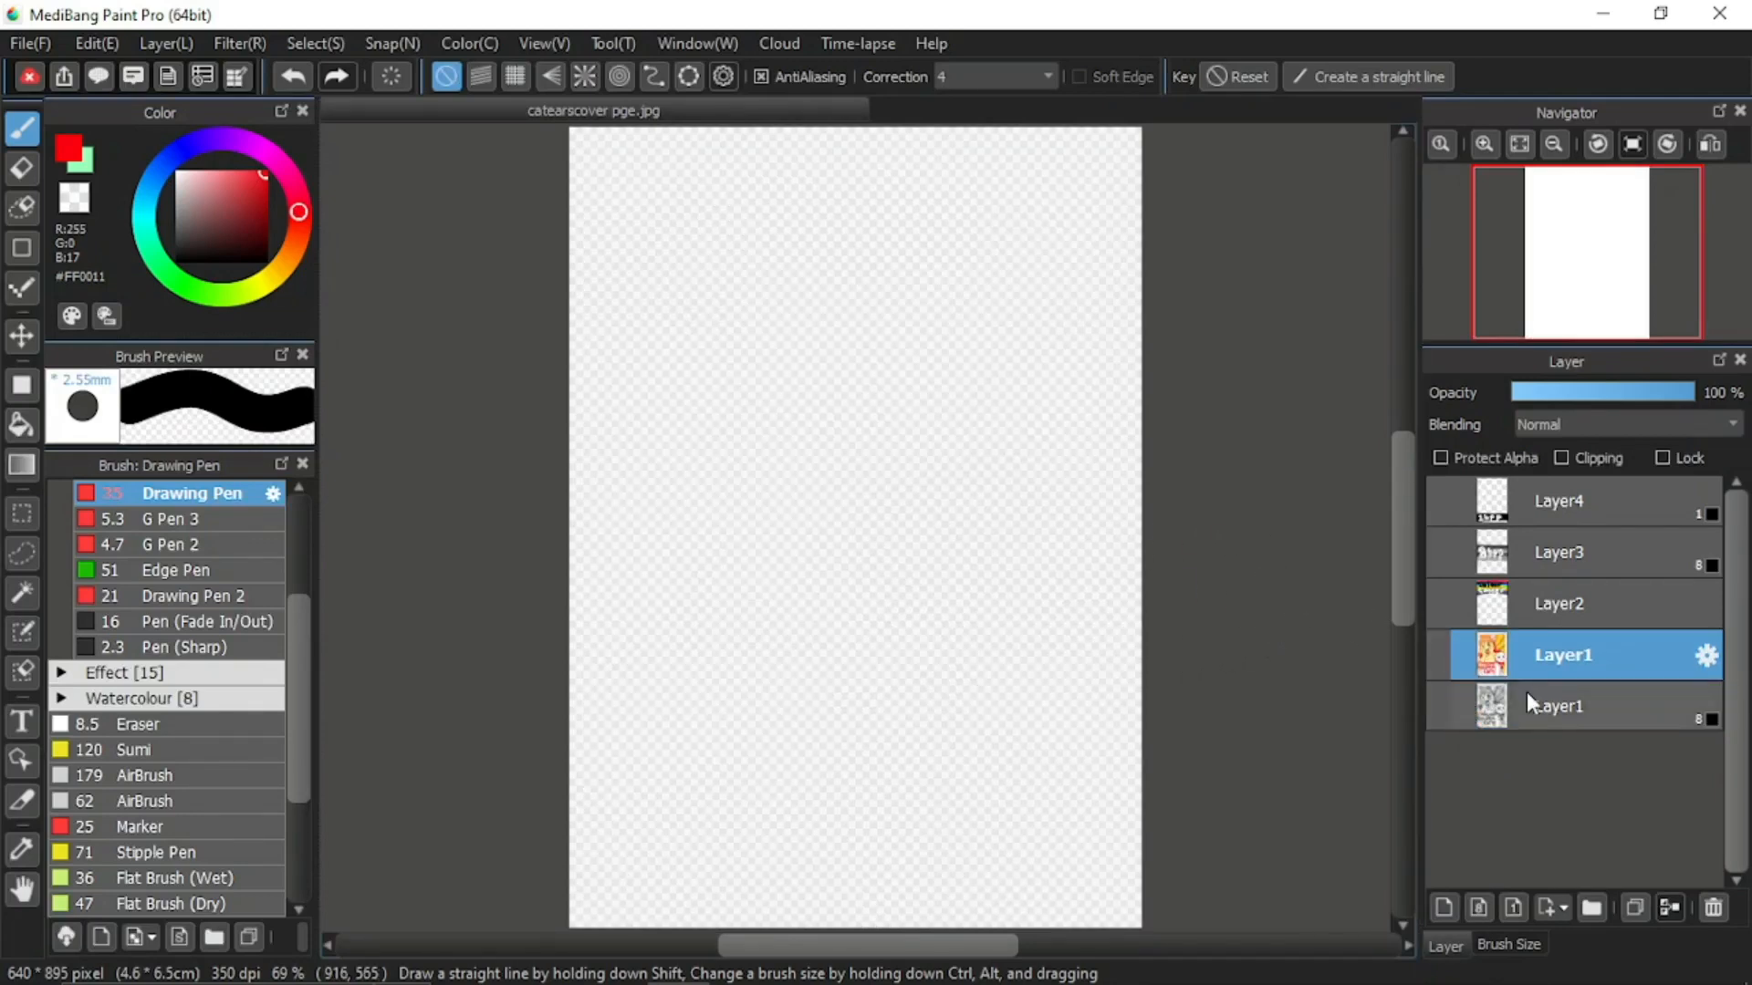
{"action": "left_click", "coordinate": [1635, 908]}
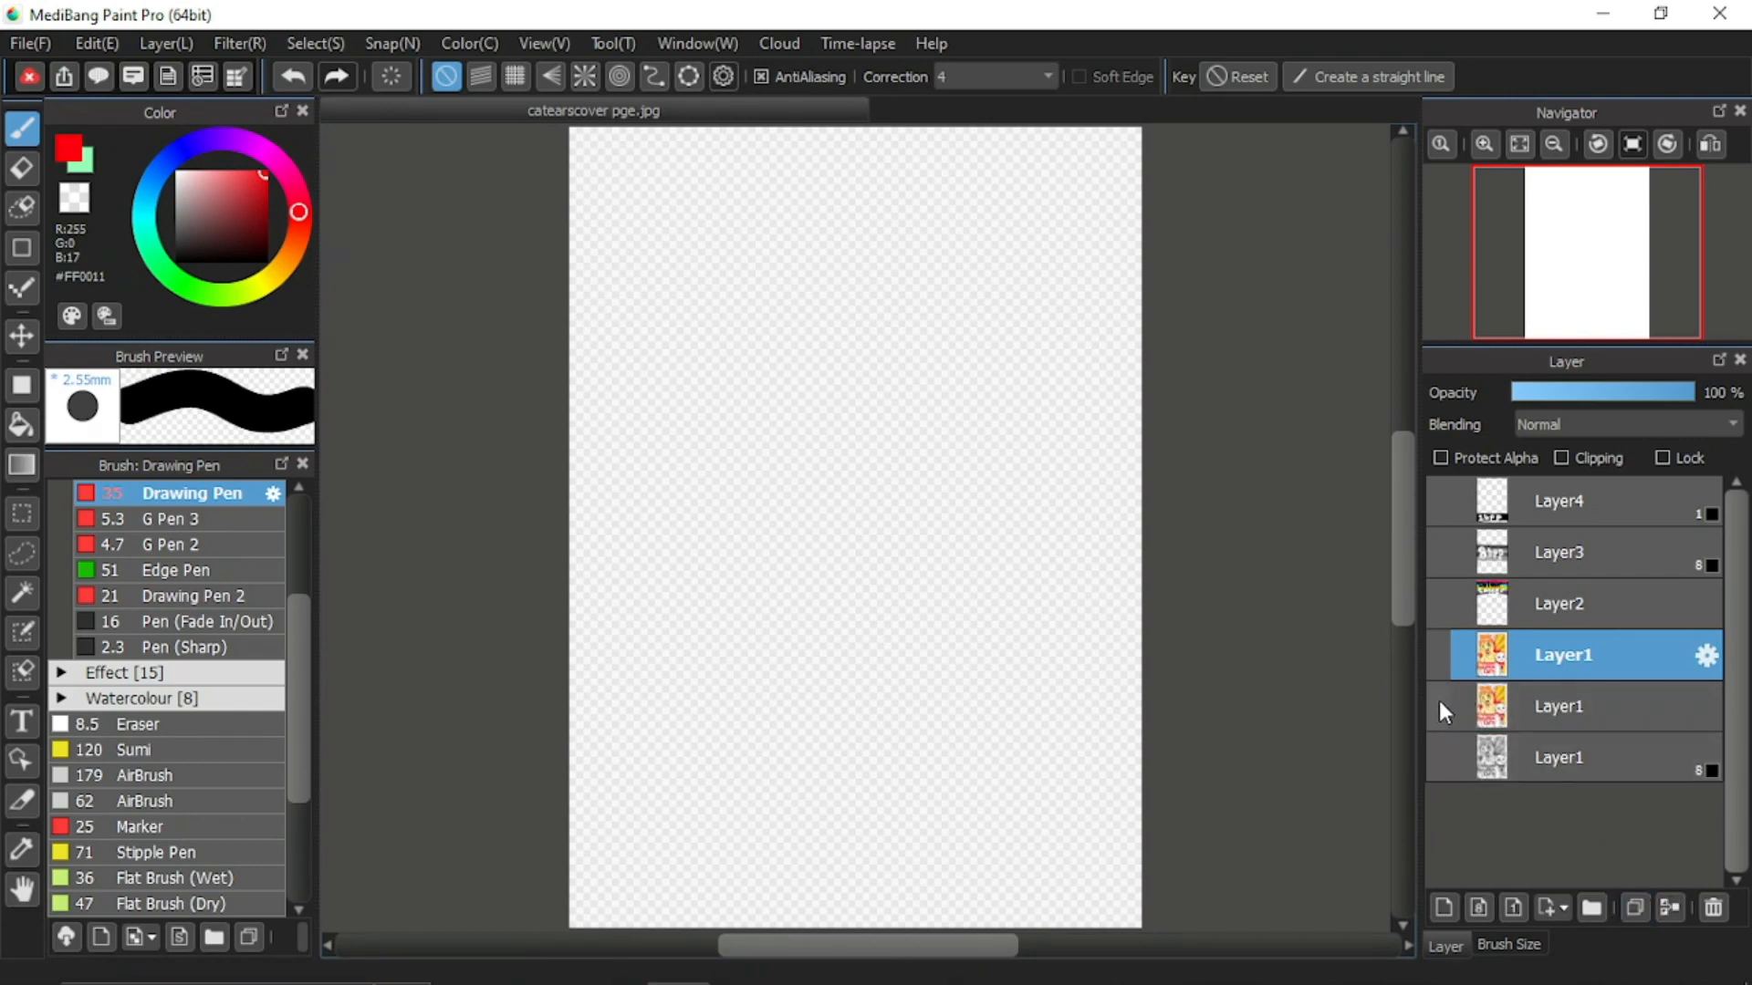
{"action": "left_click_drag", "start_coordinate": [1514, 707], "coordinate": [1503, 790]}
{"action": "left_click", "coordinate": [1438, 758]}
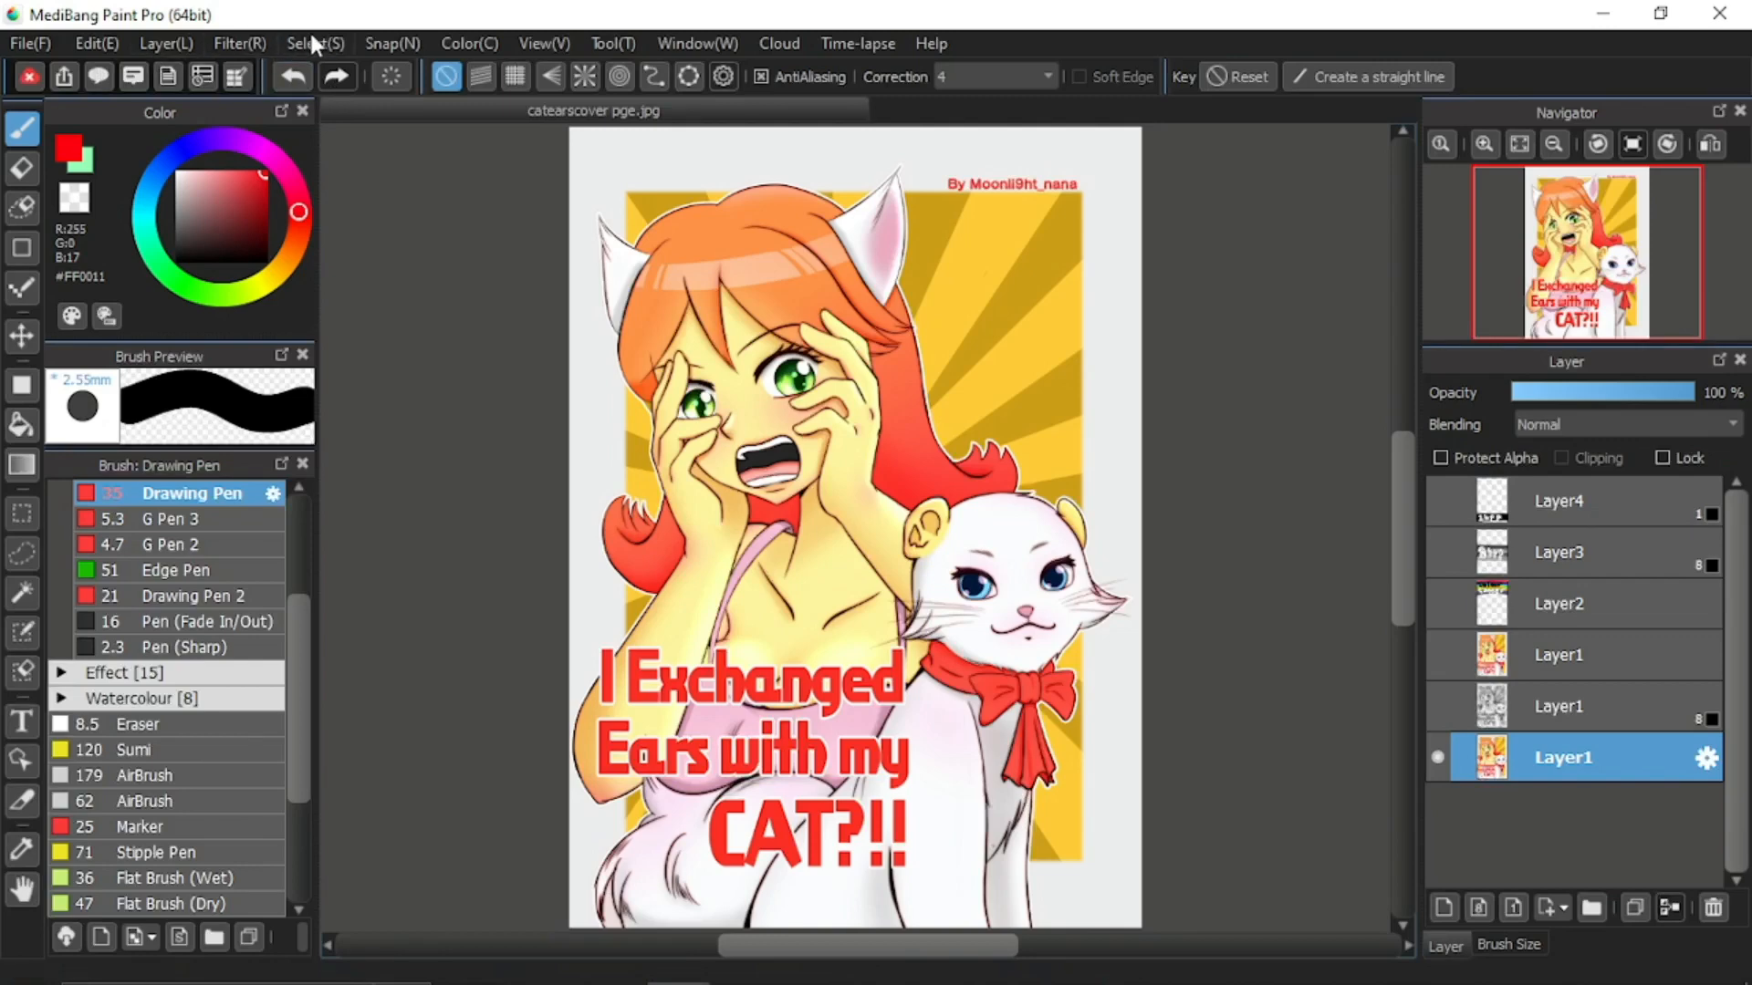
Convert the bottom colour copy of the cover artwork to a 1 bit layer
{"action": "left_click", "coordinate": [165, 44]}
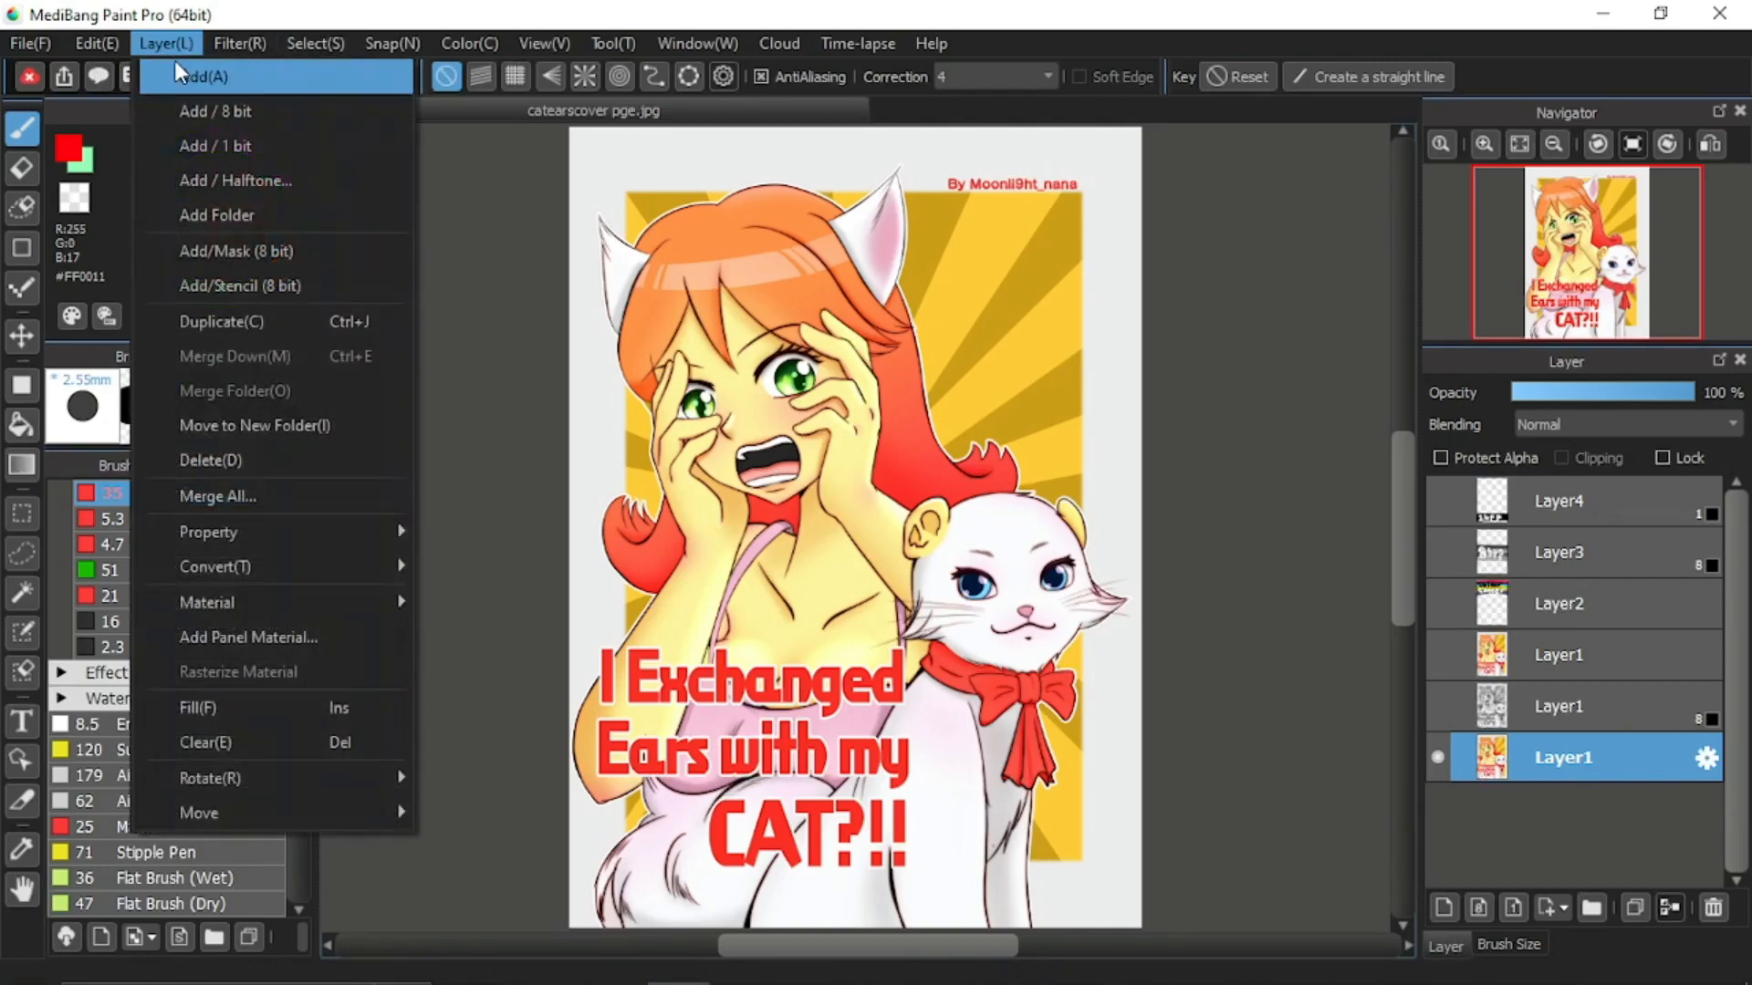
{"action": "mouse_move", "coordinate": [296, 579]}
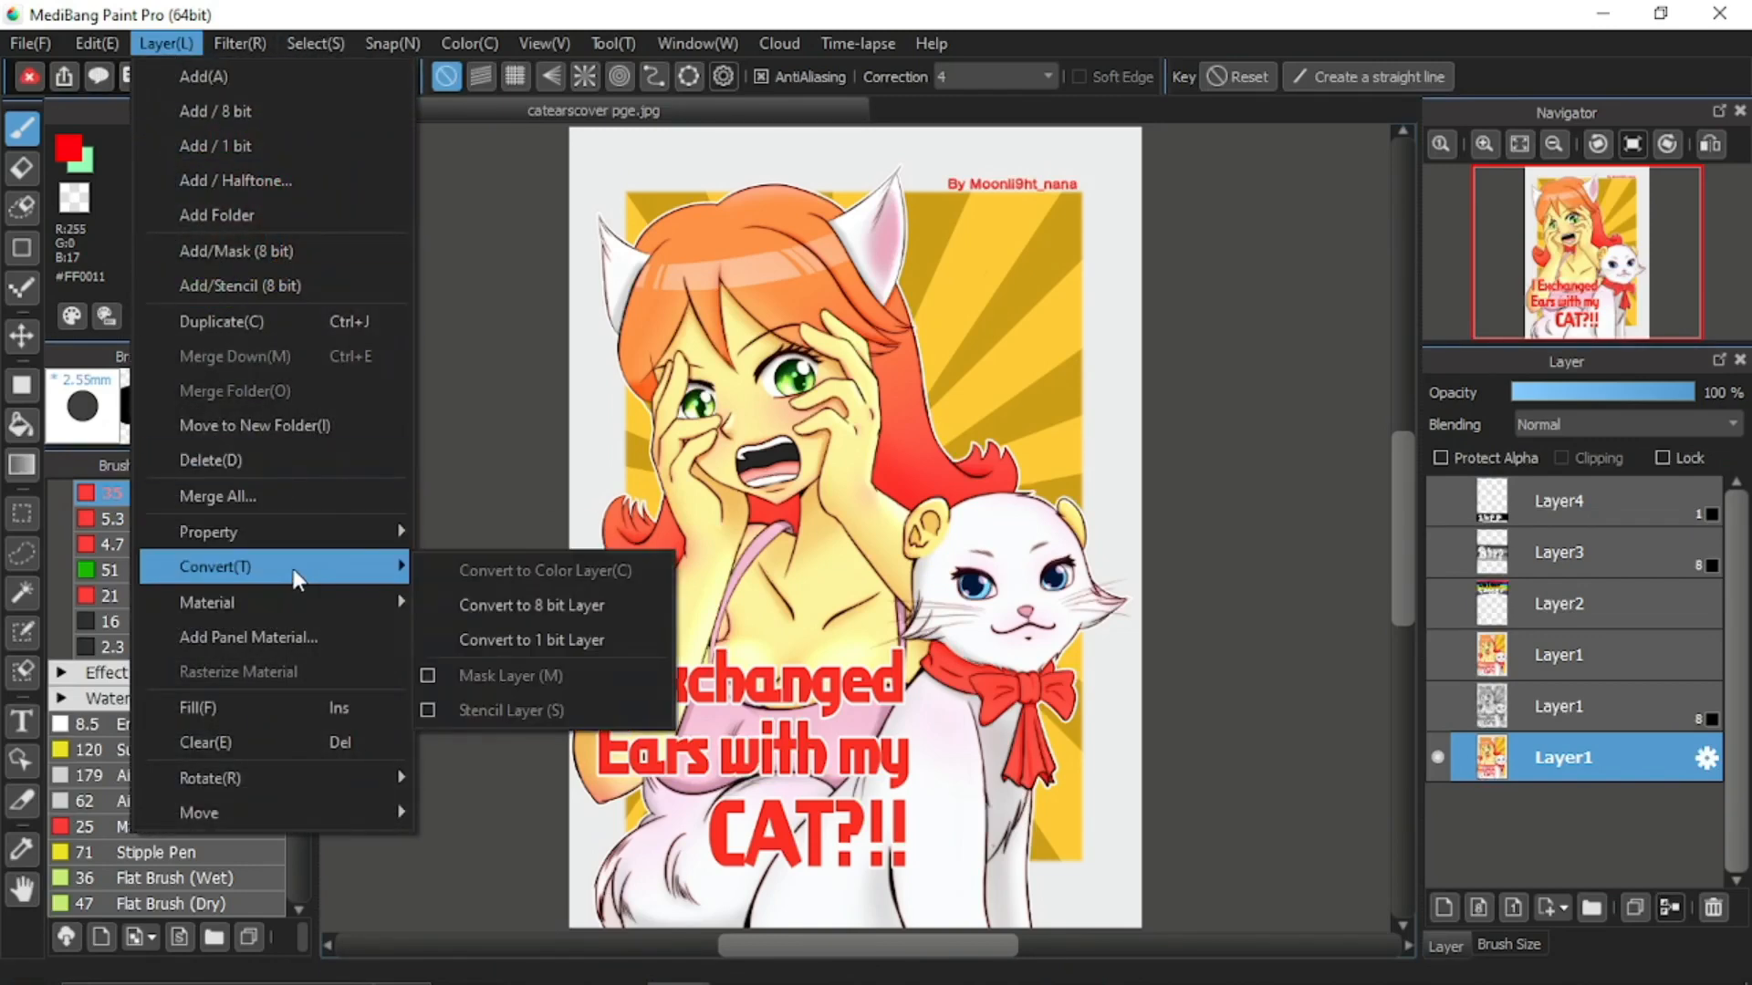
{"action": "left_click", "coordinate": [442, 644]}
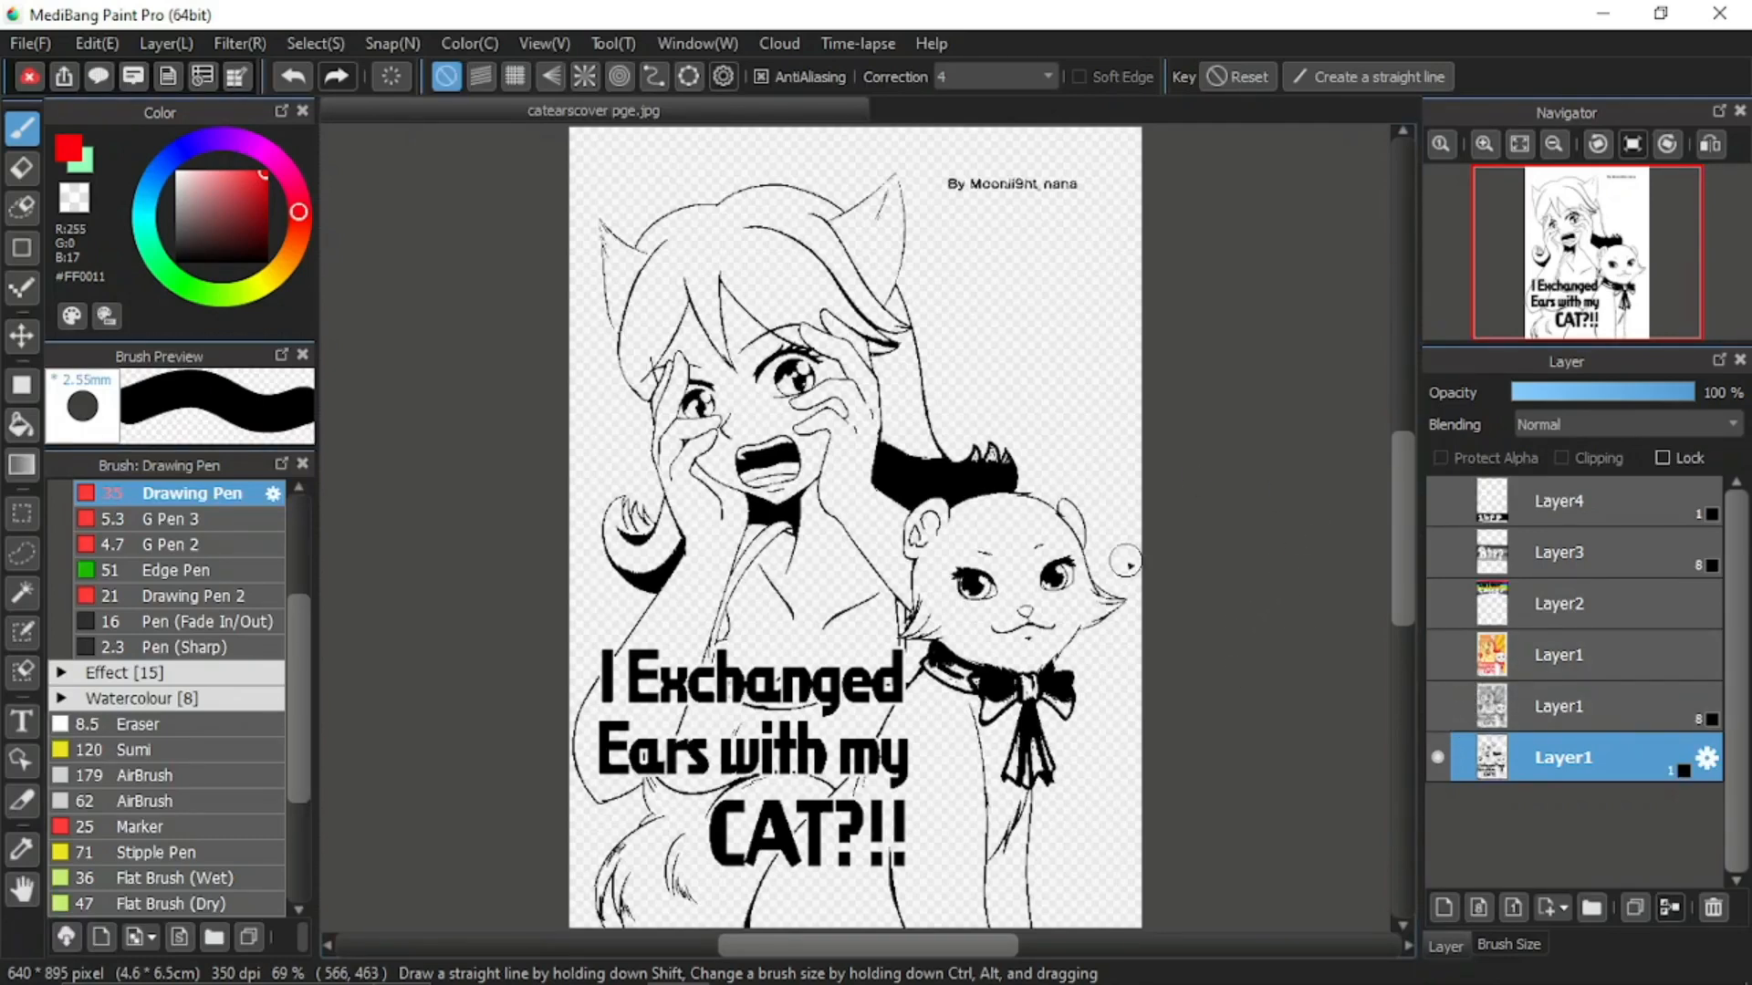
Show the 8 bit and colour versions of the cover and toggle their visibility to compare them with the 1 bit version
{"action": "left_click", "coordinate": [1438, 705]}
{"action": "left_click", "coordinate": [1438, 654]}
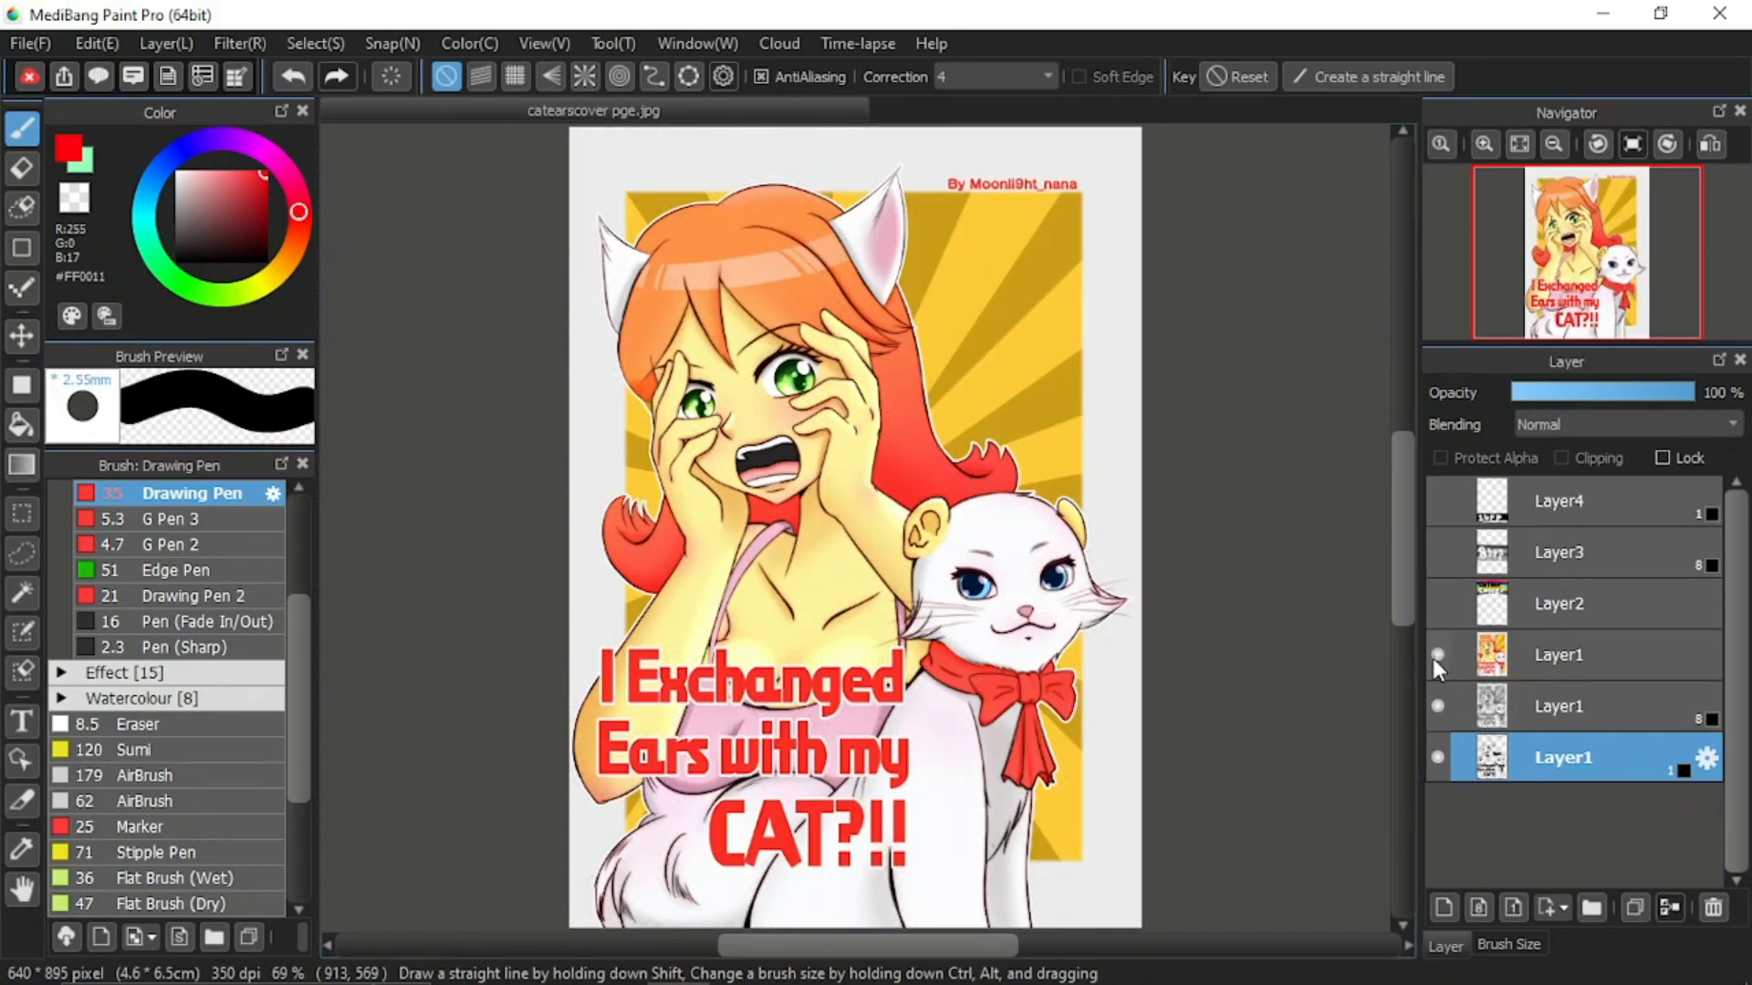
{"action": "left_click", "coordinate": [1438, 655]}
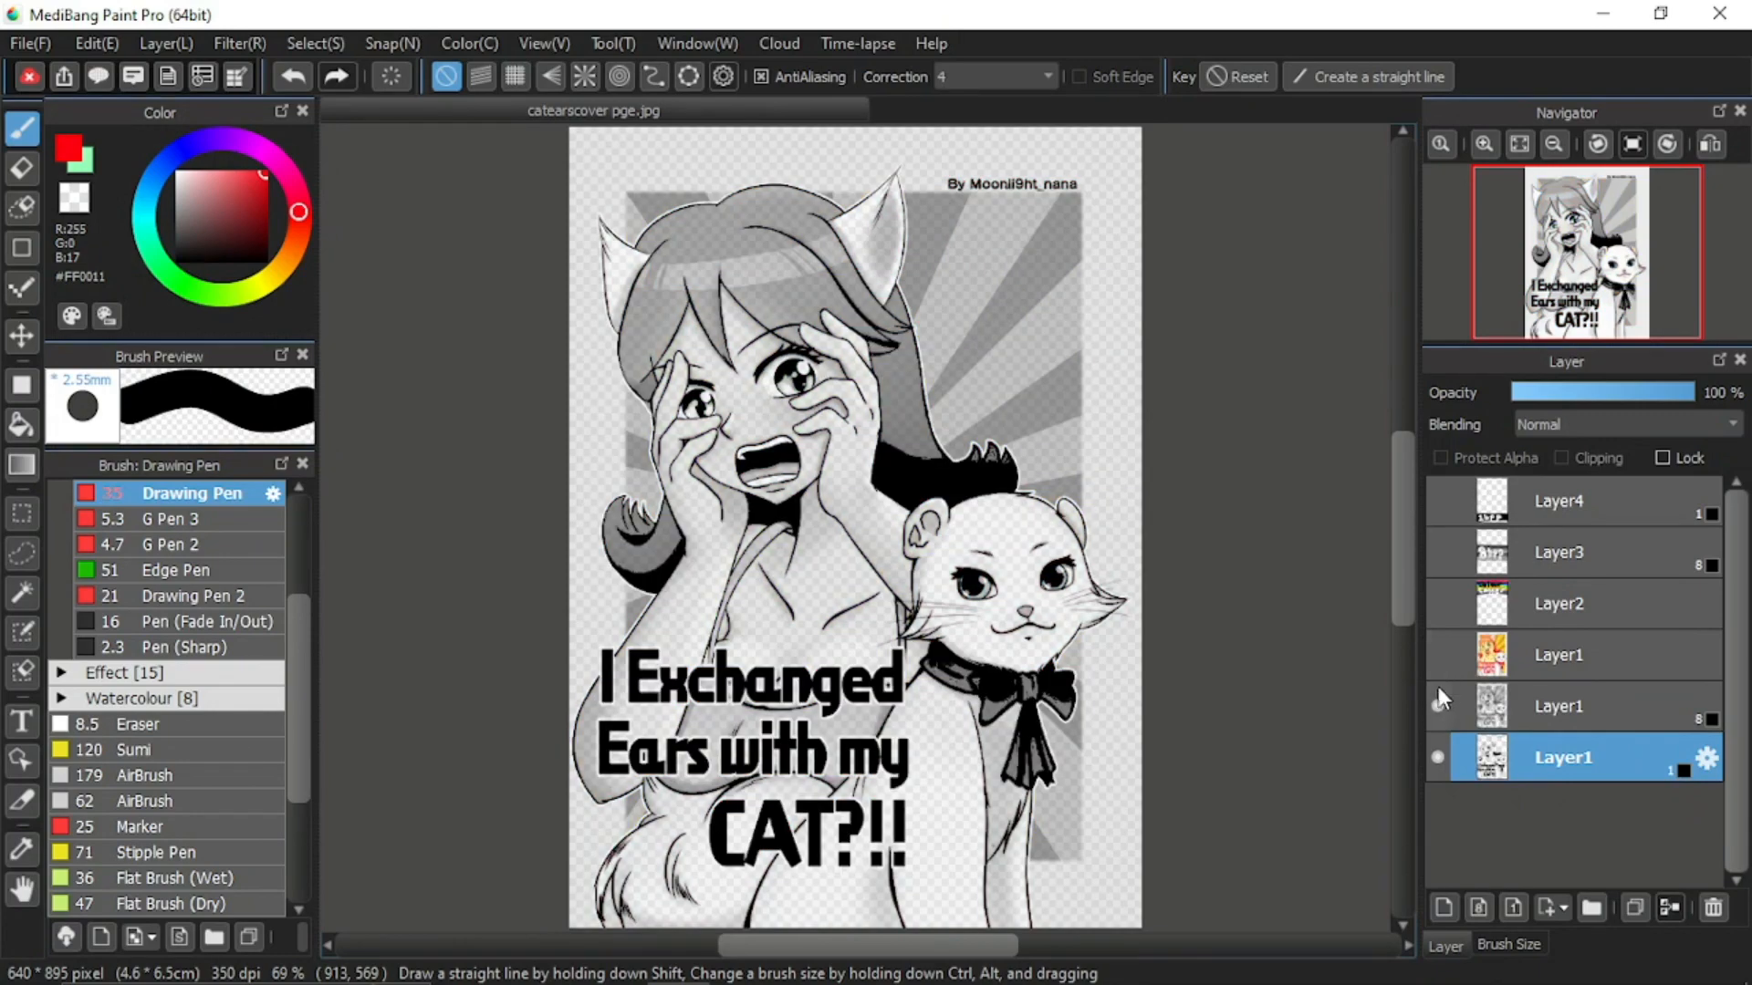
{"action": "left_click", "coordinate": [1438, 705]}
{"action": "left_click", "coordinate": [1438, 706]}
{"action": "left_click", "coordinate": [1438, 653]}
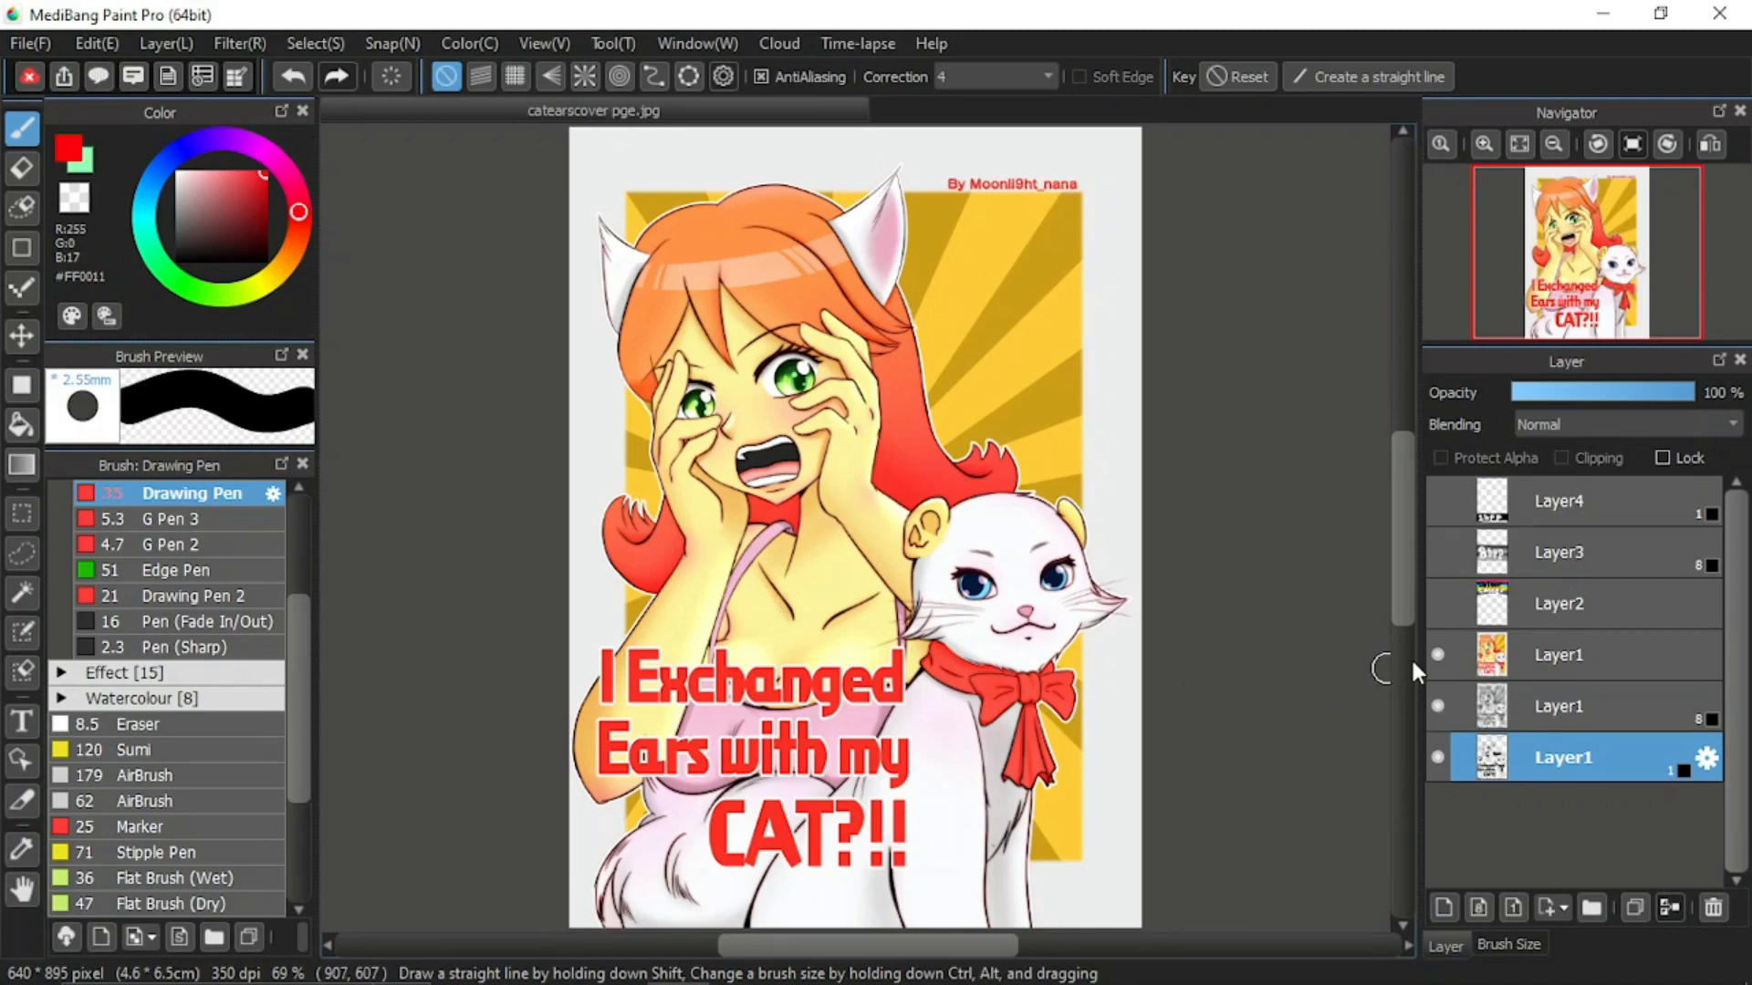
Hide all three cover versions and reveal them one by one in the order 1 bit, 8 bit, colour
{"action": "left_click", "coordinate": [1438, 655]}
{"action": "left_click", "coordinate": [1439, 707]}
{"action": "left_click", "coordinate": [1438, 757]}
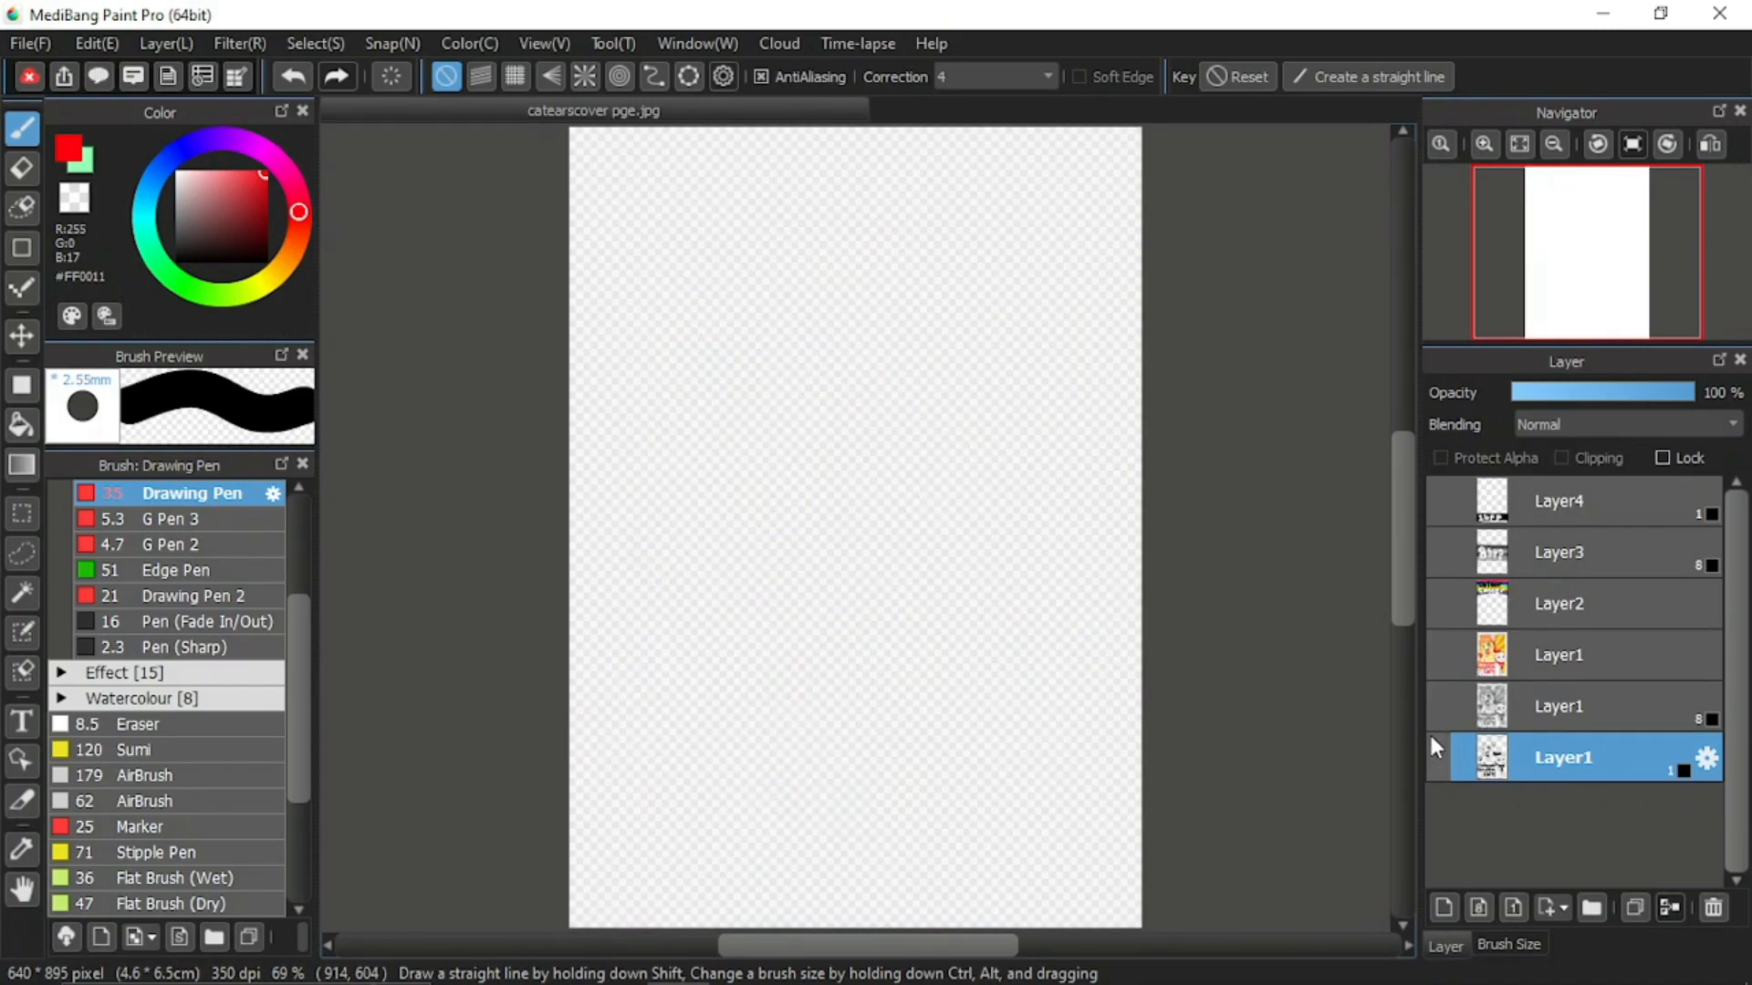
{"action": "left_click", "coordinate": [1438, 758]}
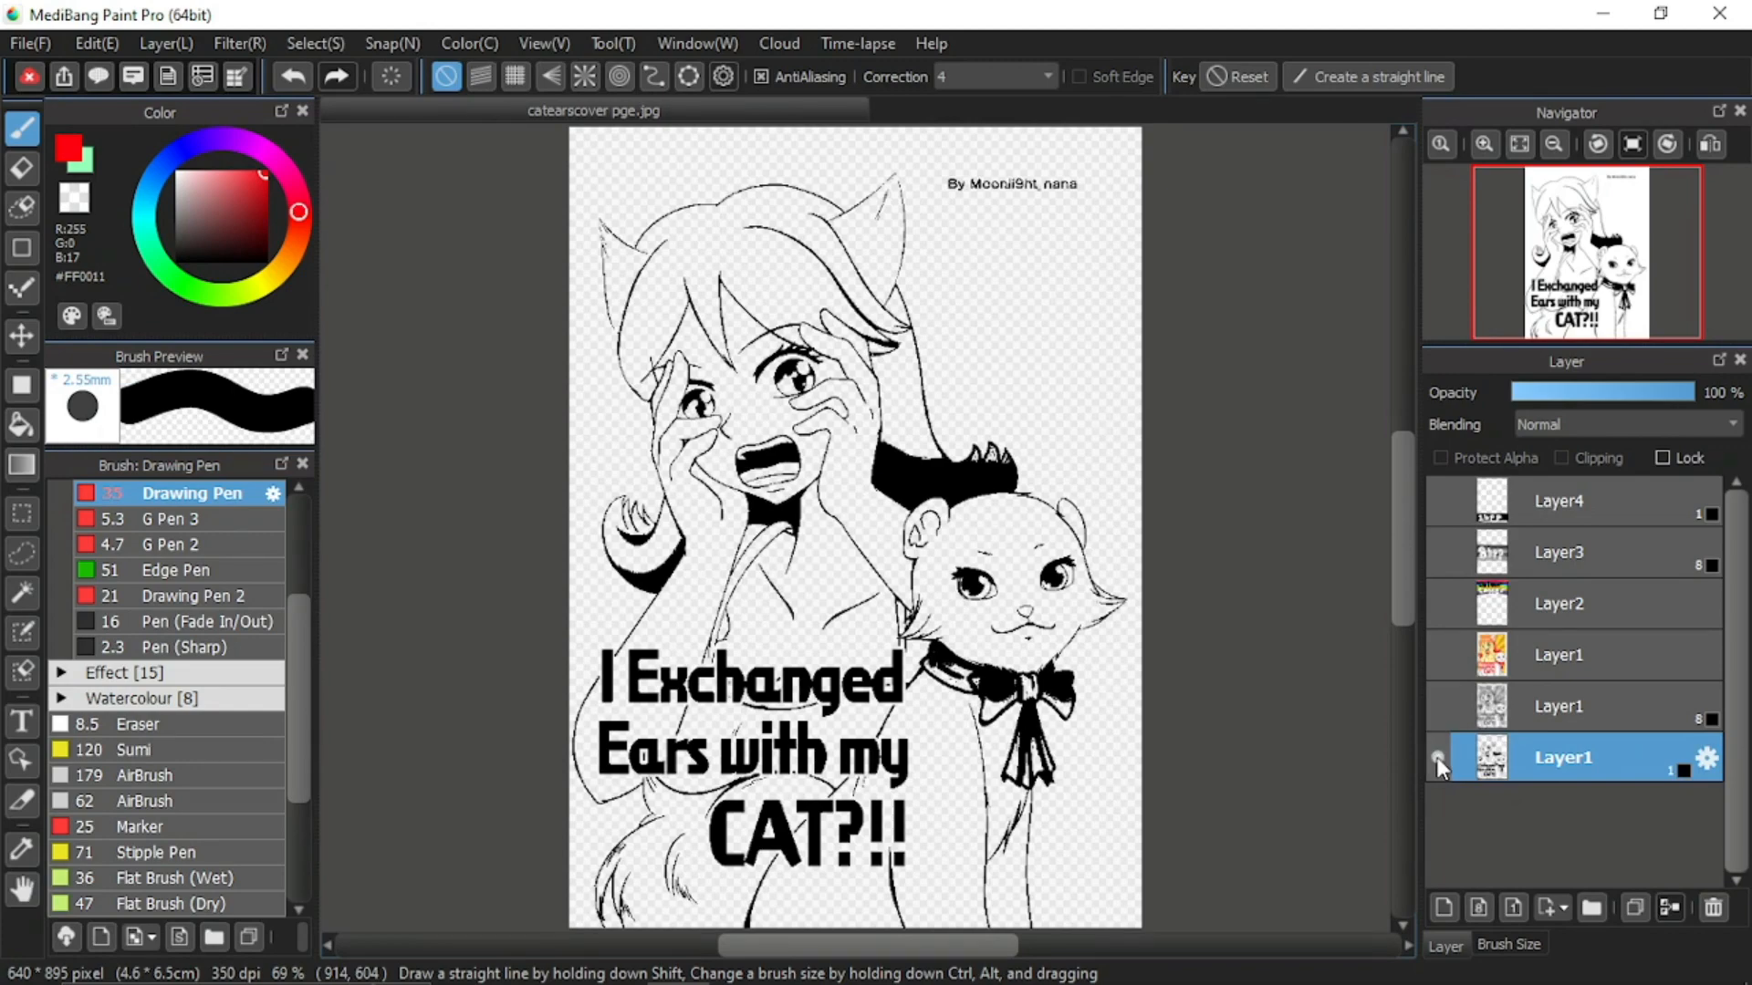
{"action": "left_click", "coordinate": [1437, 717]}
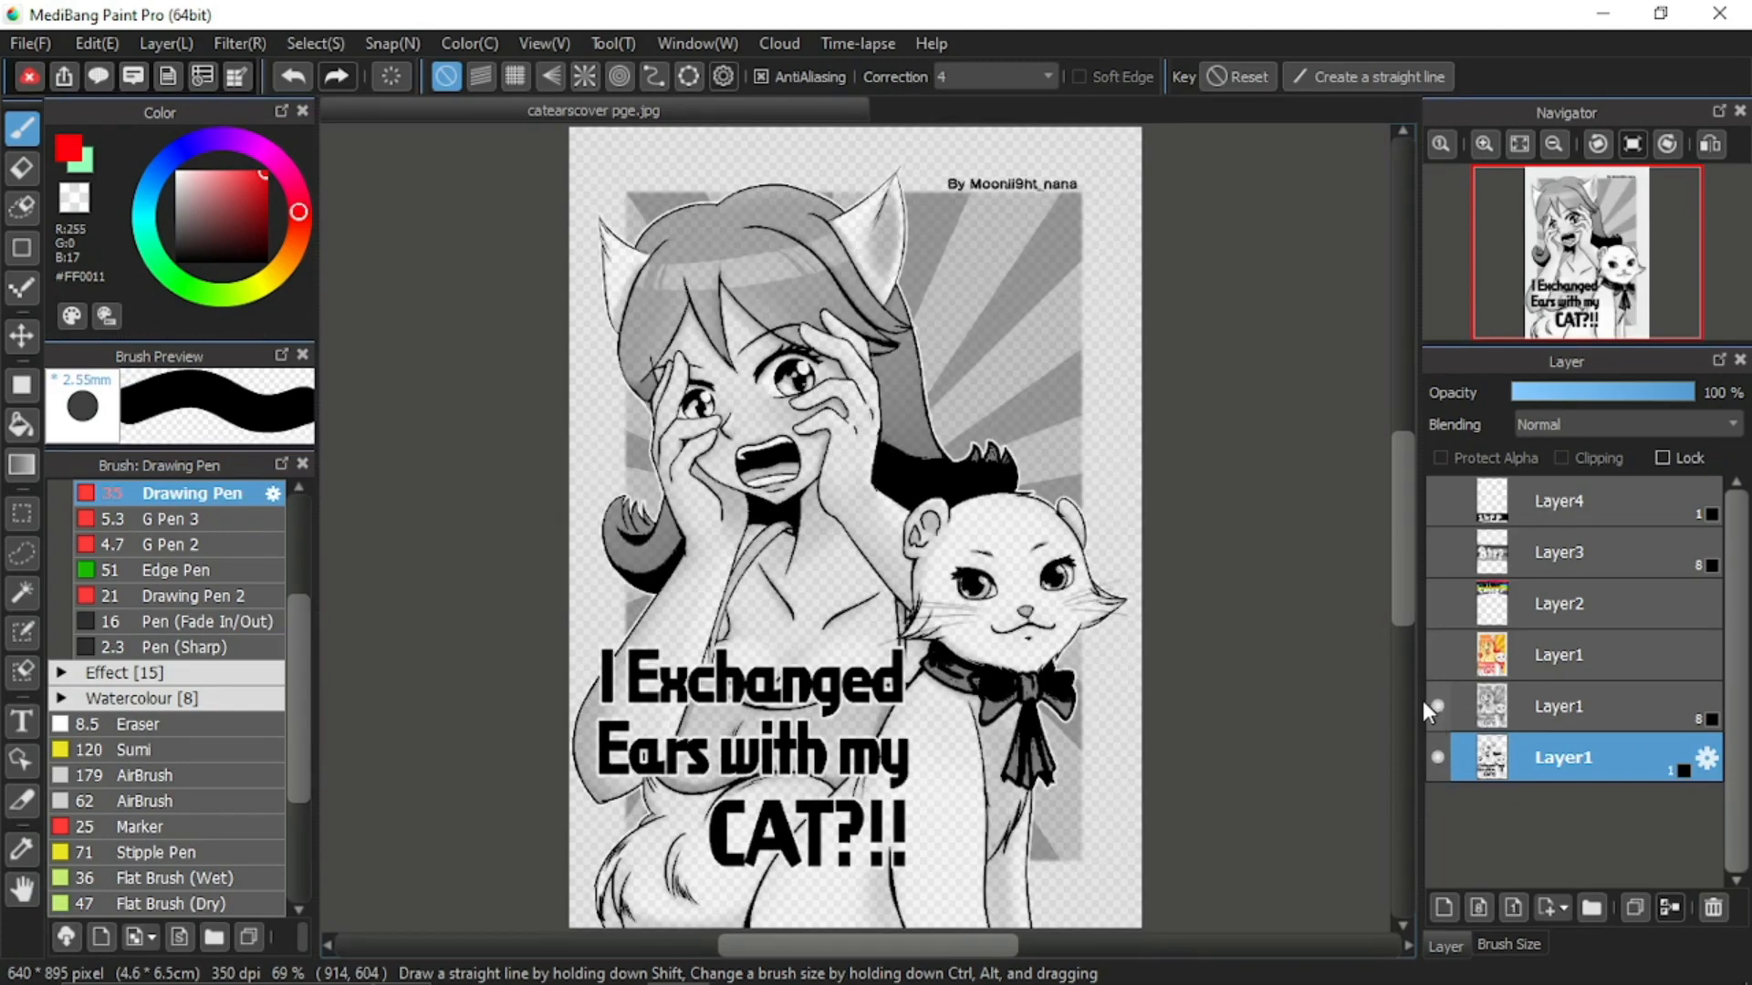
{"action": "left_click", "coordinate": [1438, 655]}
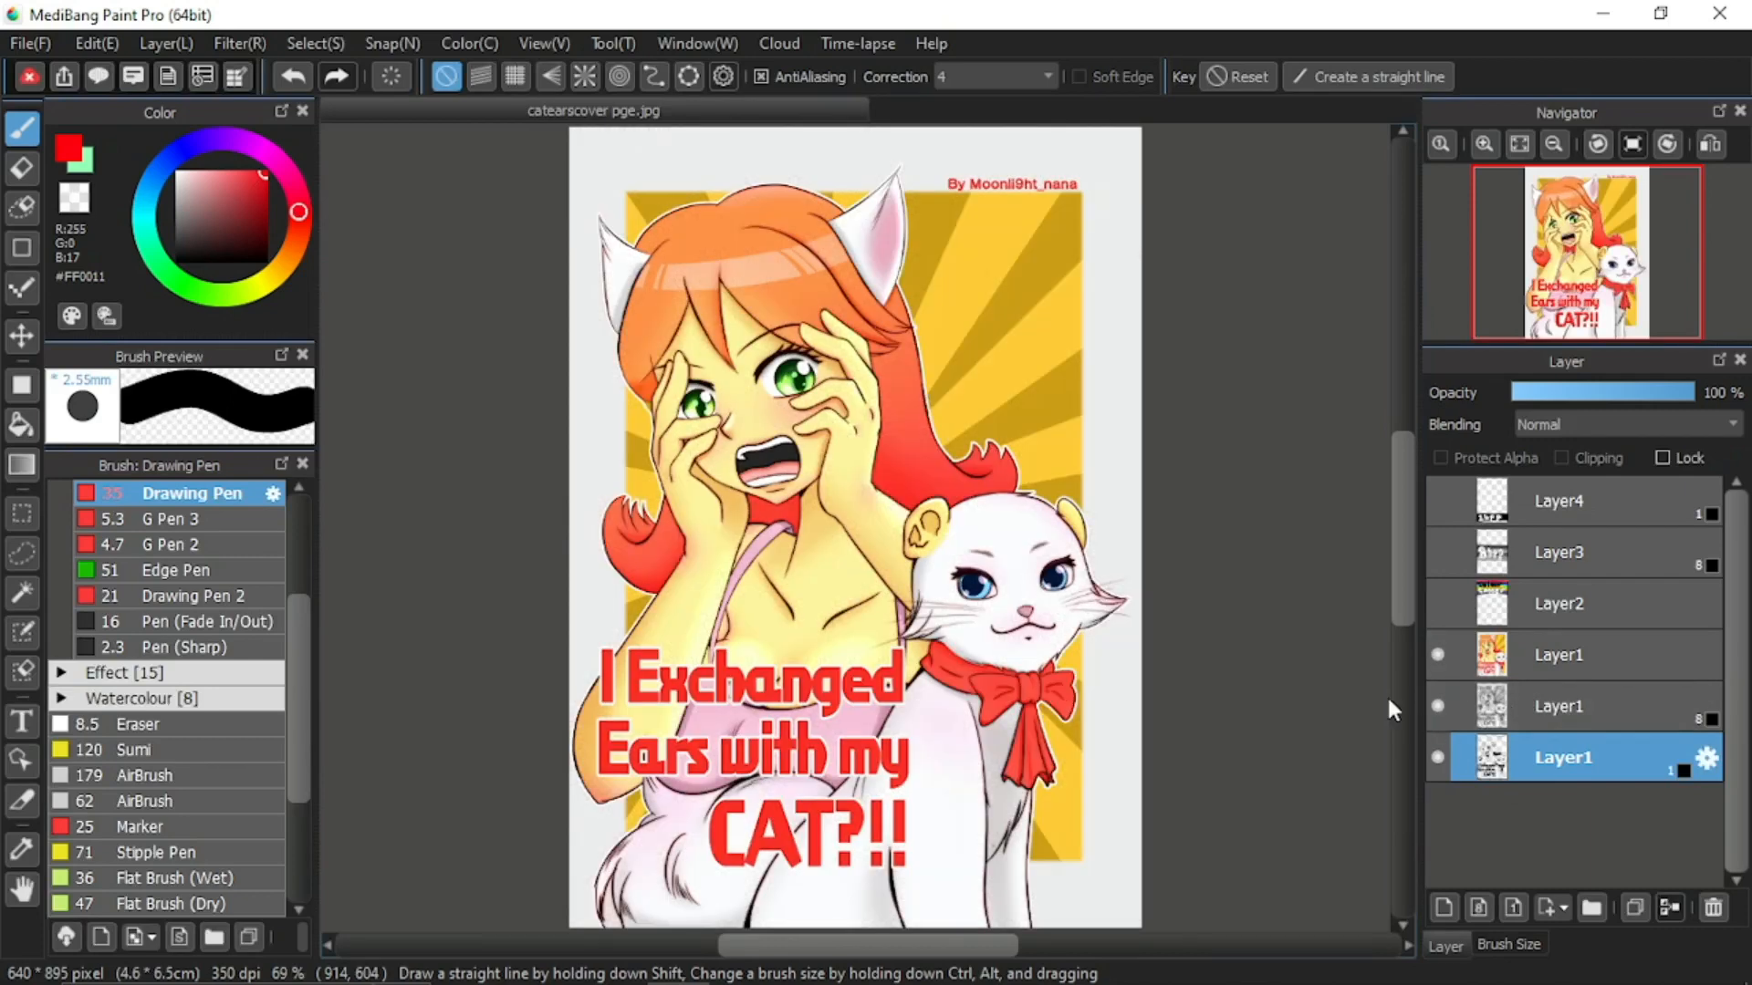
Hide the three cover versions and show only the 8 bit and colour ones again, leaving the 1 bit layer hidden
{"action": "left_click", "coordinate": [1445, 659]}
{"action": "left_click", "coordinate": [1439, 700]}
{"action": "left_click", "coordinate": [1439, 704]}
{"action": "left_click", "coordinate": [1439, 657]}
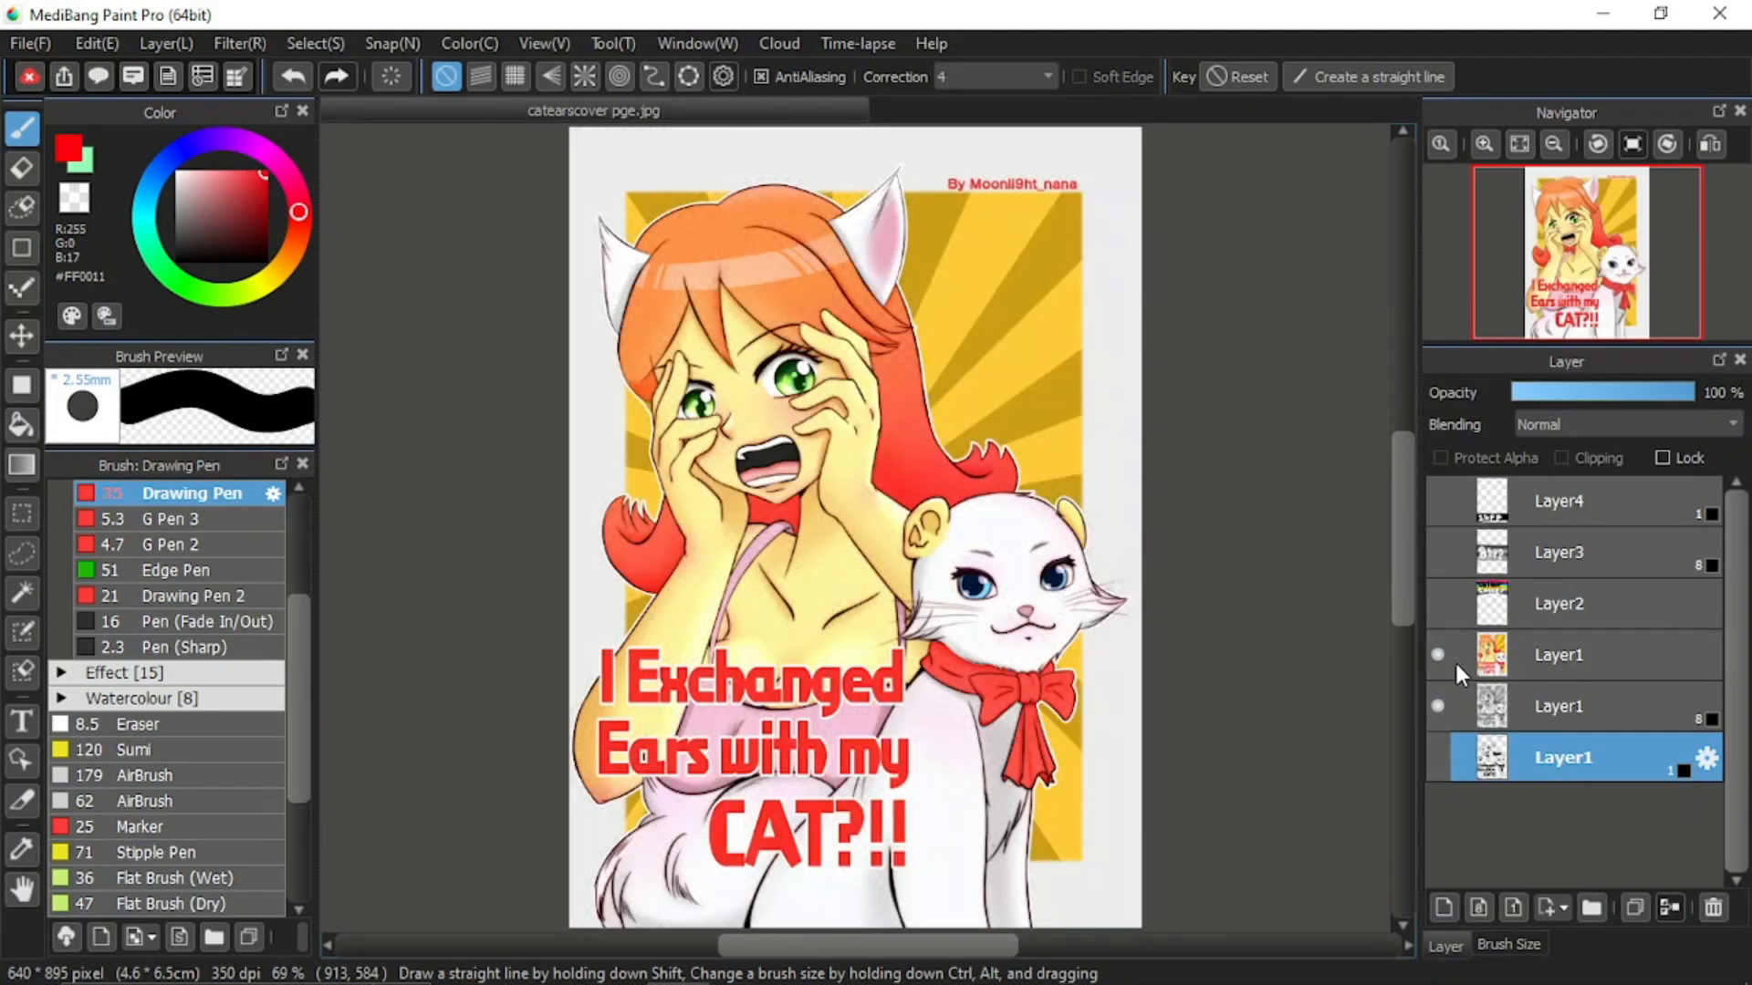